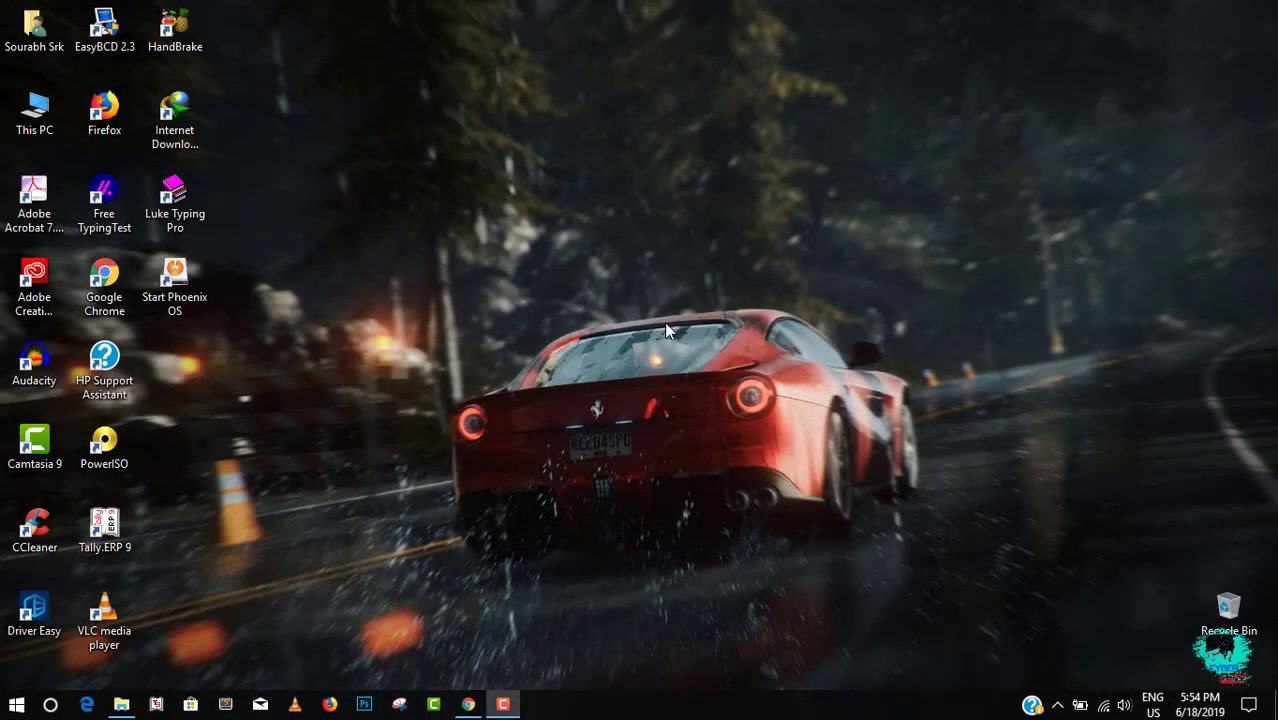
{"action": "right_click", "coordinate": [629, 286]}
{"action": "left_click", "coordinate": [660, 340]}
{"action": "right_click", "coordinate": [626, 266]}
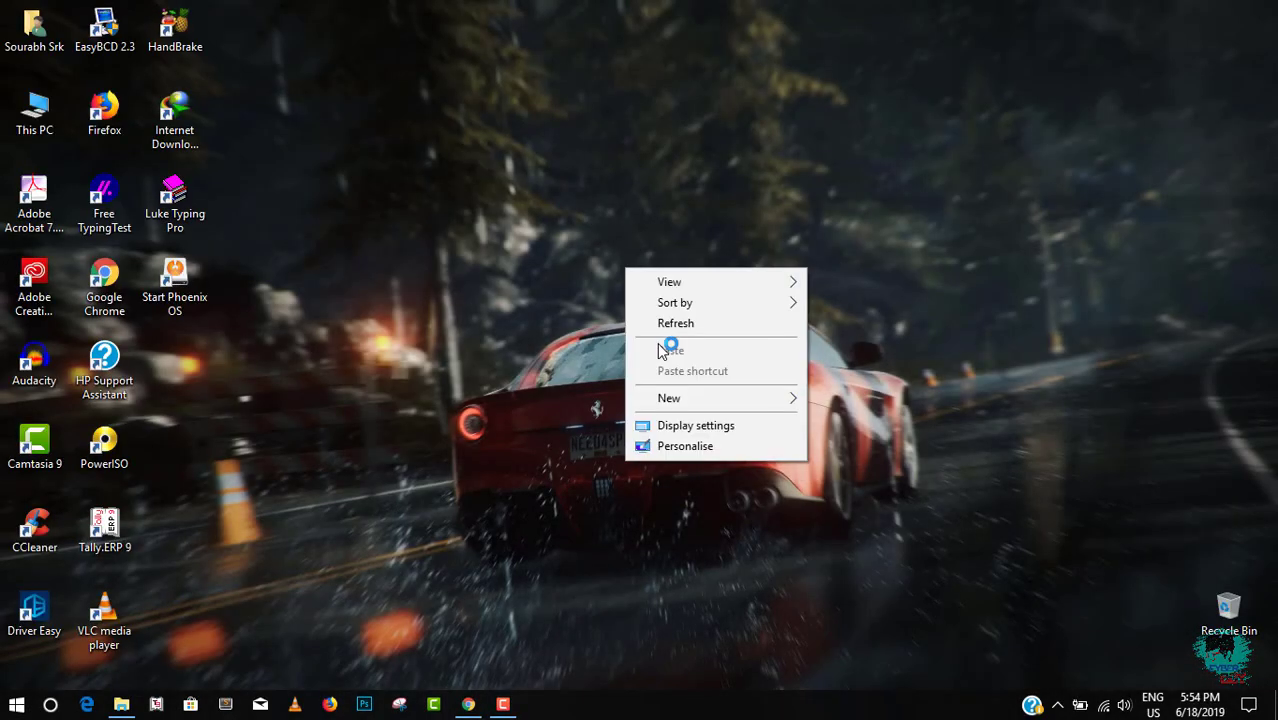
{"action": "left_click", "coordinate": [645, 323]}
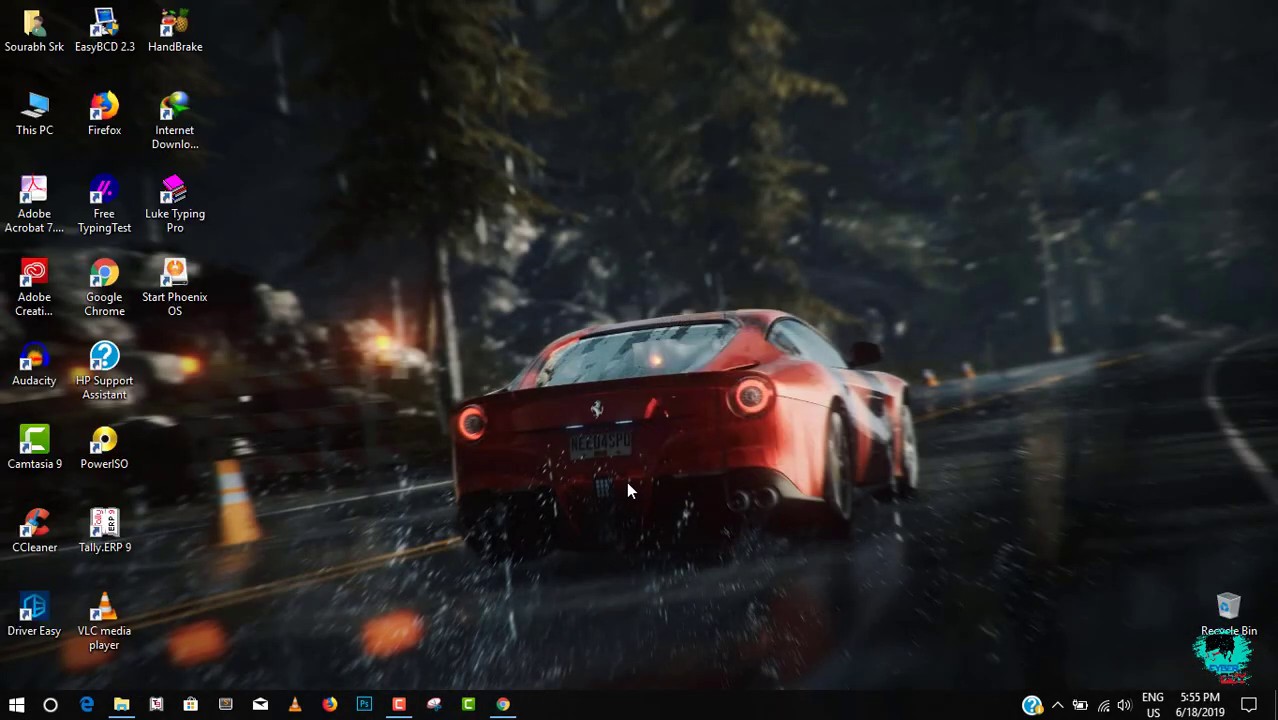
Switch to Chrome and examine the Phoenix OS ROC - Pubg Special Edition v6 post's title, base versions and v6 changelog
{"action": "left_click", "coordinate": [503, 704]}
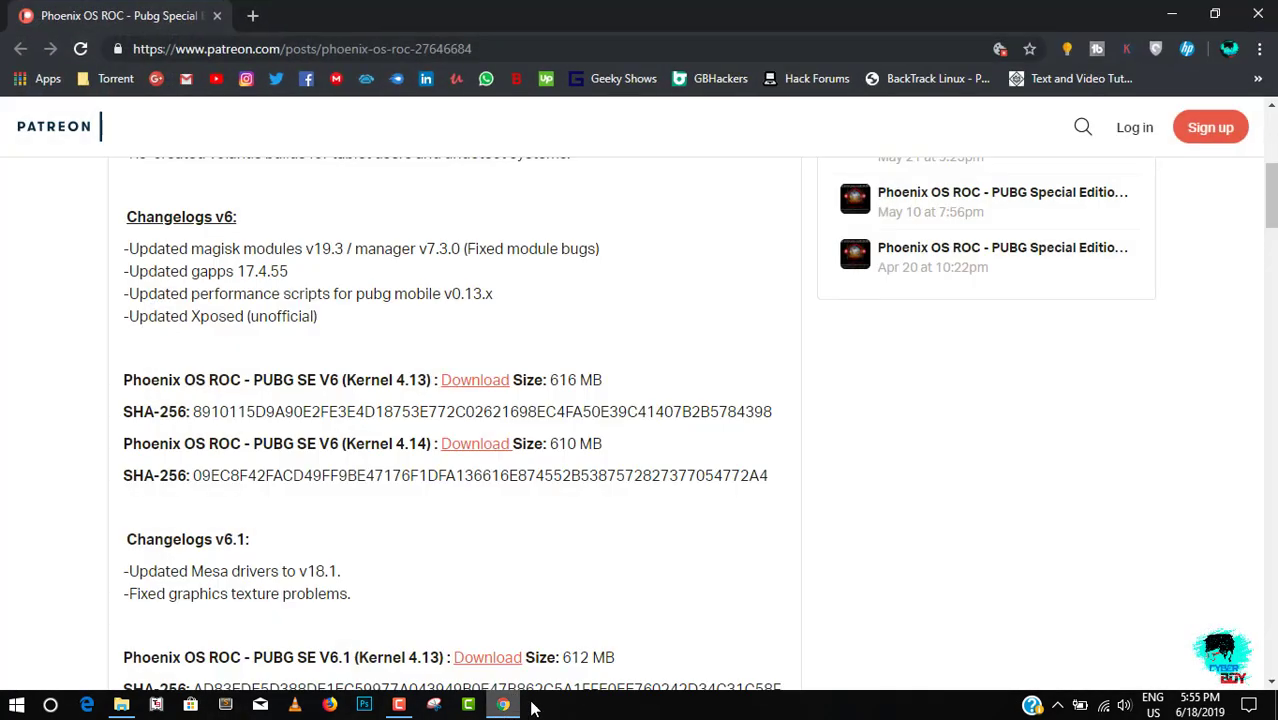
{"action": "scroll", "coordinate": [480, 455], "scroll_direction": "up", "scroll_amount": 5}
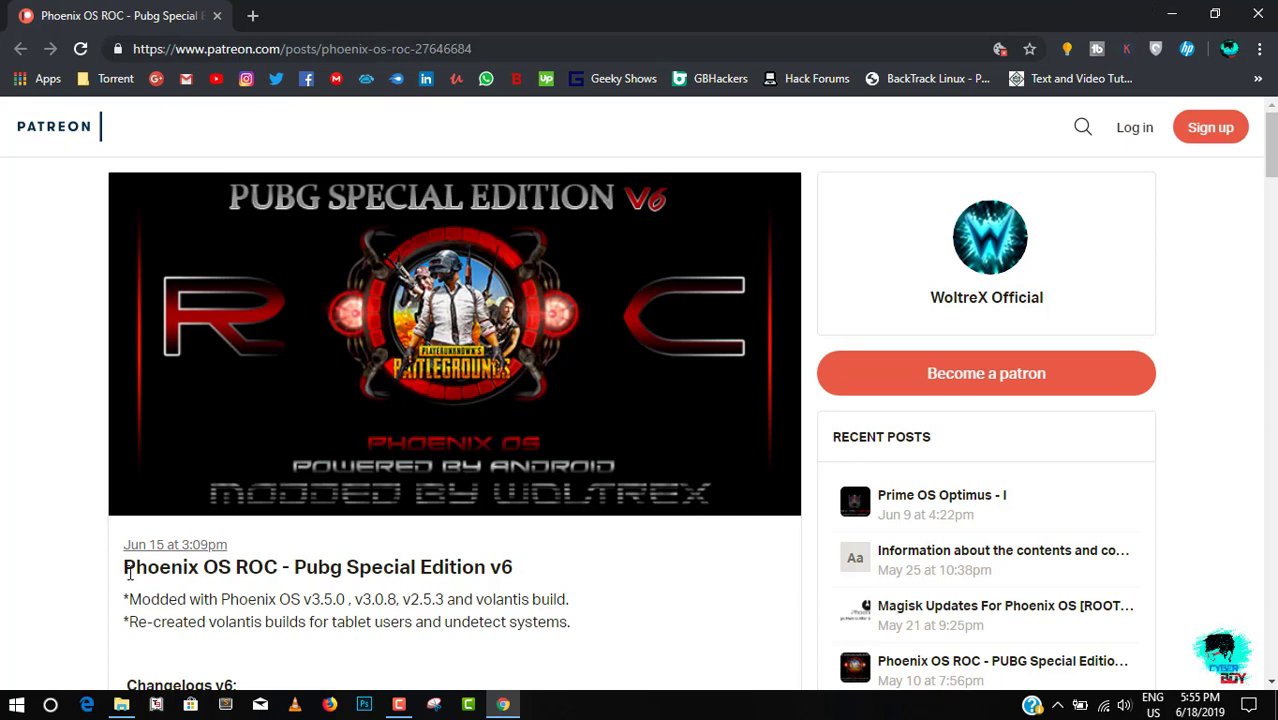
{"action": "left_click_drag", "start_coordinate": [122, 576], "coordinate": [322, 594]}
{"action": "left_click", "coordinate": [315, 566]}
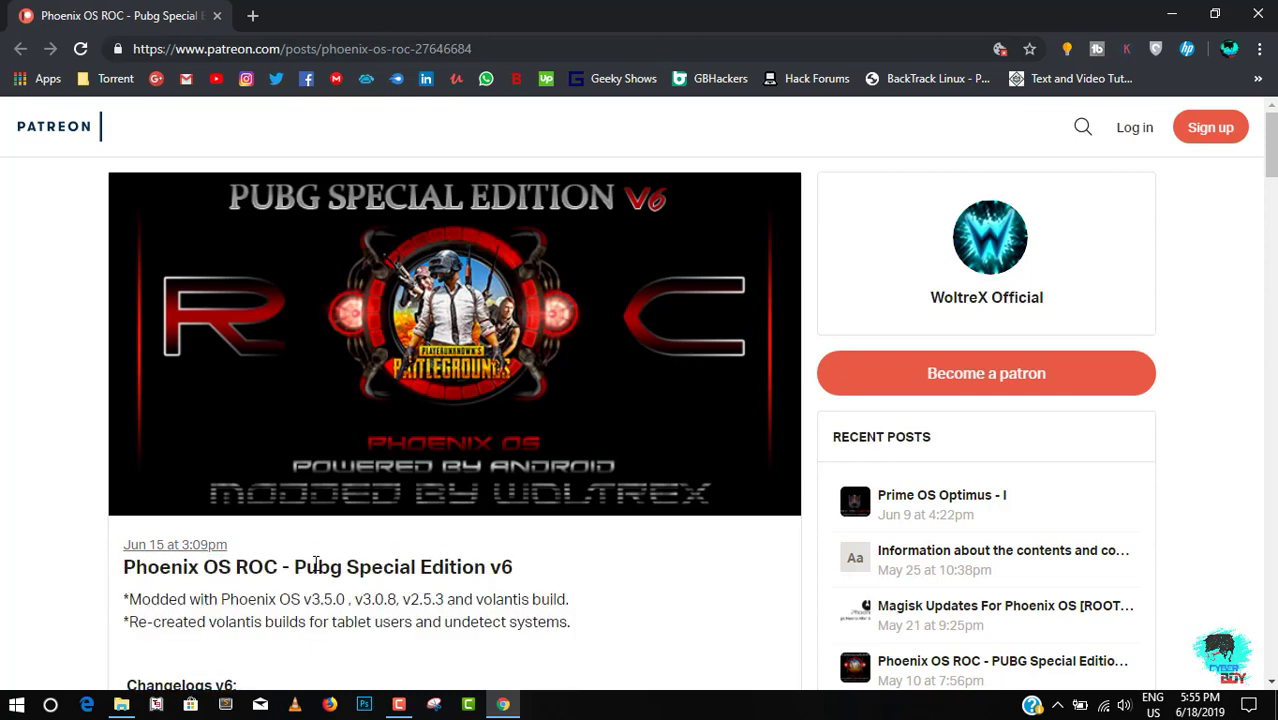
{"action": "scroll", "coordinate": [314, 560], "scroll_direction": "down", "scroll_amount": 2}
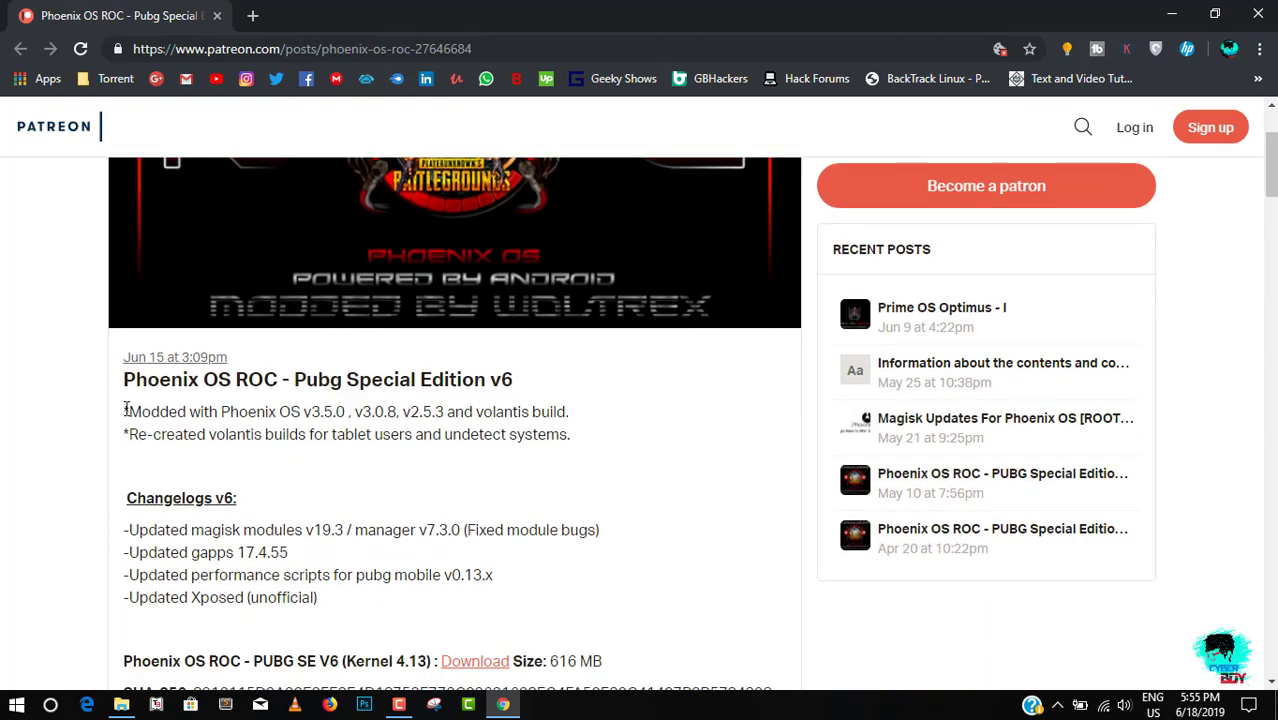
{"action": "left_click_drag", "start_coordinate": [126, 410], "coordinate": [552, 414]}
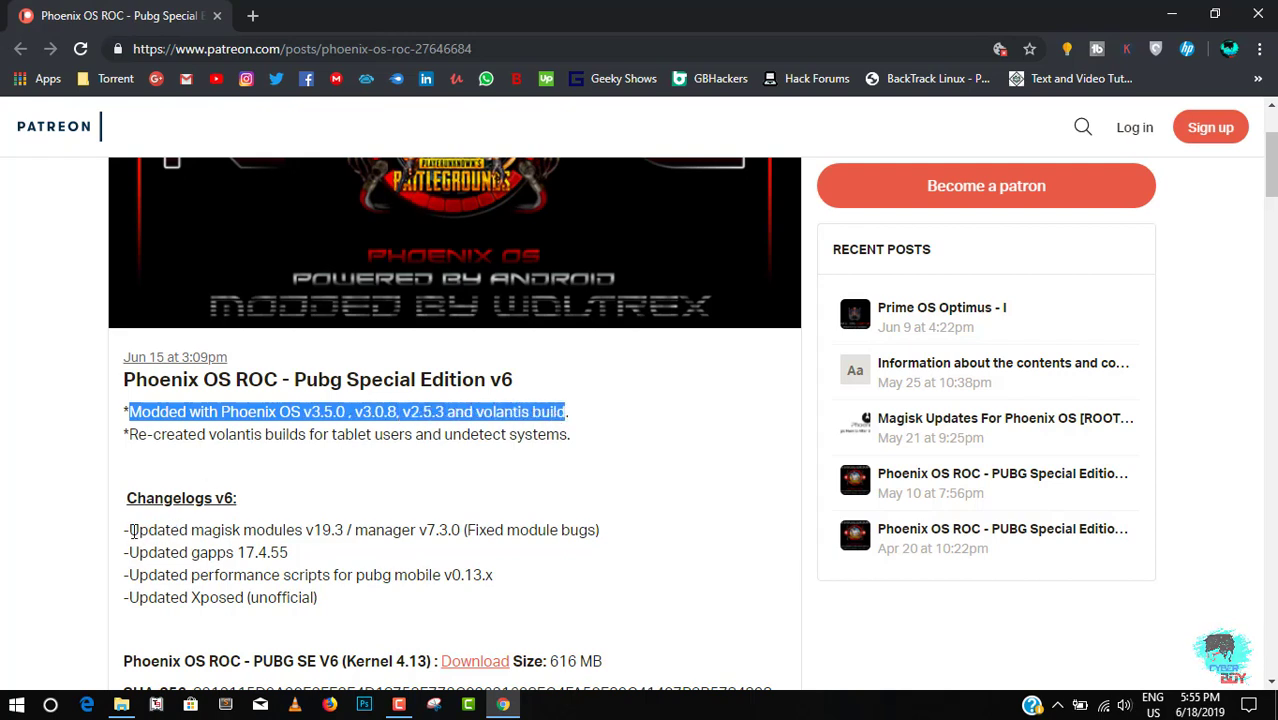
{"action": "left_click_drag", "start_coordinate": [133, 530], "coordinate": [615, 537]}
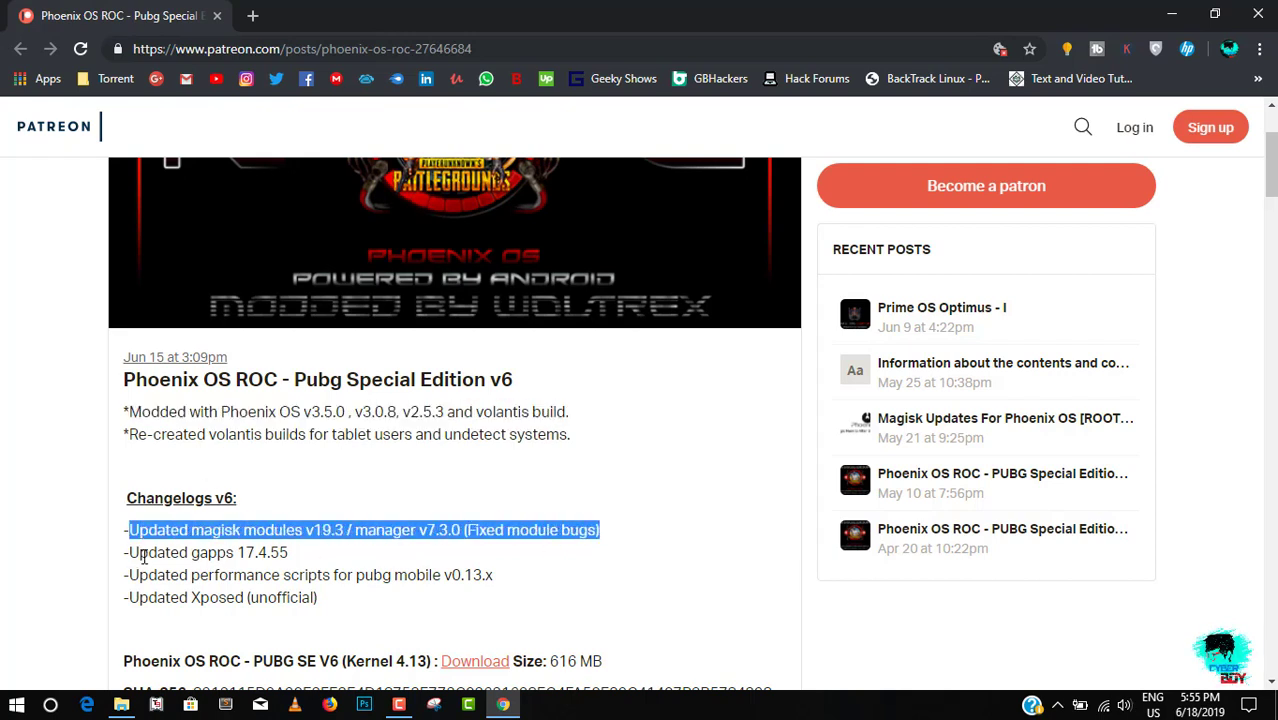
{"action": "left_click_drag", "start_coordinate": [291, 552], "coordinate": [490, 577]}
{"action": "mouse_move", "coordinate": [320, 600]}
{"action": "left_mouse_down"}
{"action": "mouse_move", "coordinate": [130, 607]}
{"action": "mouse_move", "coordinate": [333, 602]}
{"action": "left_mouse_up"}
{"action": "left_click", "coordinate": [172, 598]}
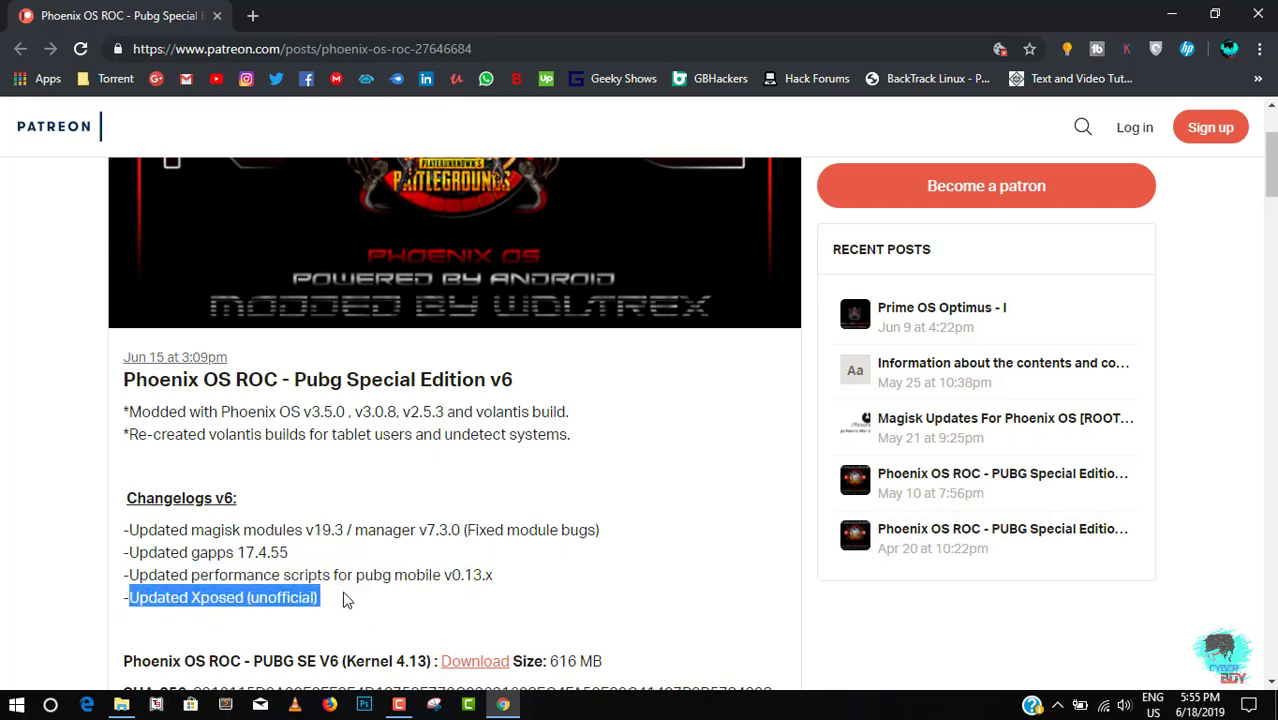
Examine the v6 download entries and the v6.1 changelog lines on Mesa drivers and graphics texture fixes
{"action": "scroll", "coordinate": [507, 530], "scroll_direction": "down", "scroll_amount": 2}
{"action": "left_click", "coordinate": [643, 418]}
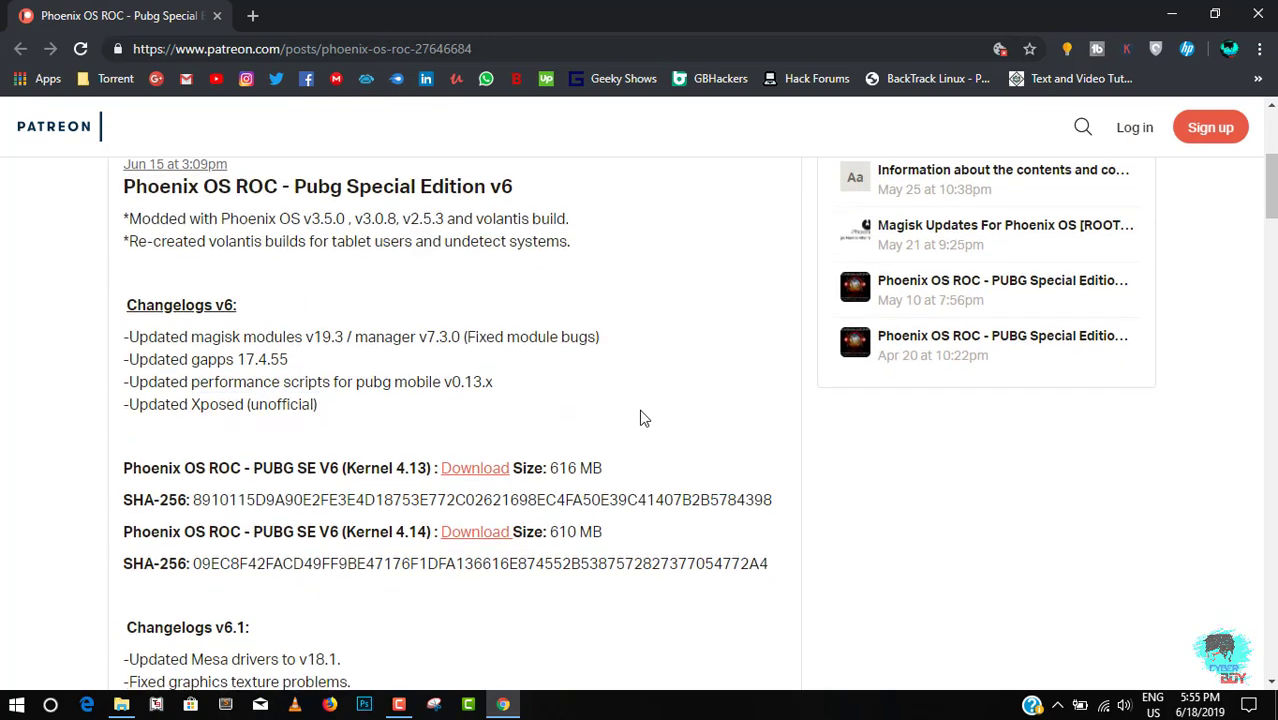
{"action": "scroll", "coordinate": [643, 418], "scroll_direction": "down", "scroll_amount": 2}
{"action": "scroll", "coordinate": [1270, 240], "scroll_direction": "down", "scroll_amount": 1}
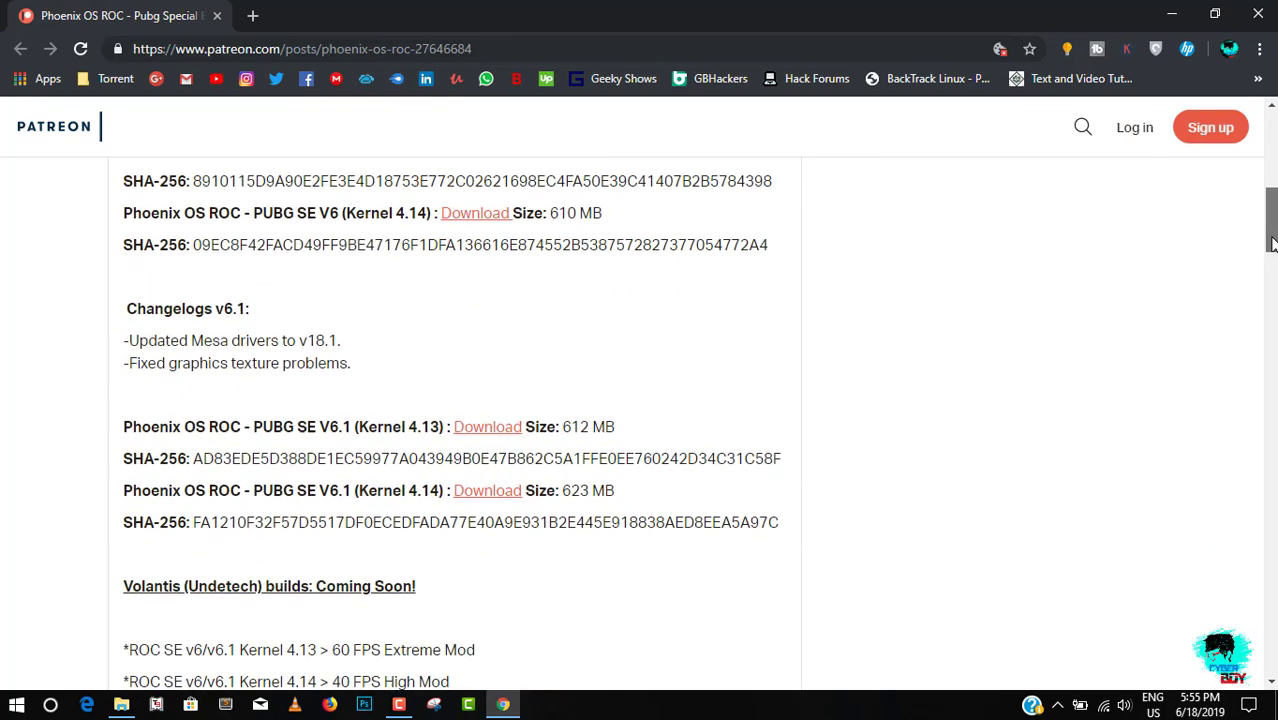
{"action": "left_click_drag", "start_coordinate": [130, 340], "coordinate": [358, 346]}
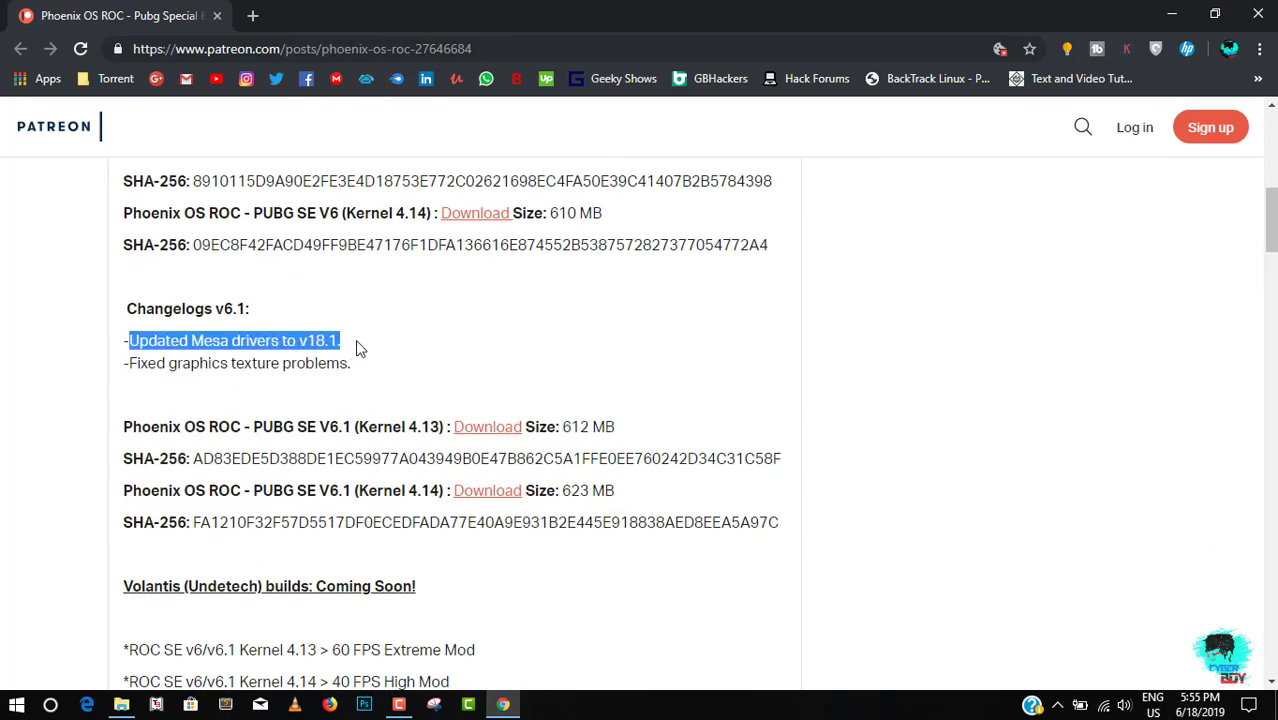
{"action": "mouse_move", "coordinate": [131, 364]}
{"action": "left_mouse_down"}
{"action": "mouse_move", "coordinate": [365, 370]}
{"action": "mouse_move", "coordinate": [133, 376]}
{"action": "left_mouse_up"}
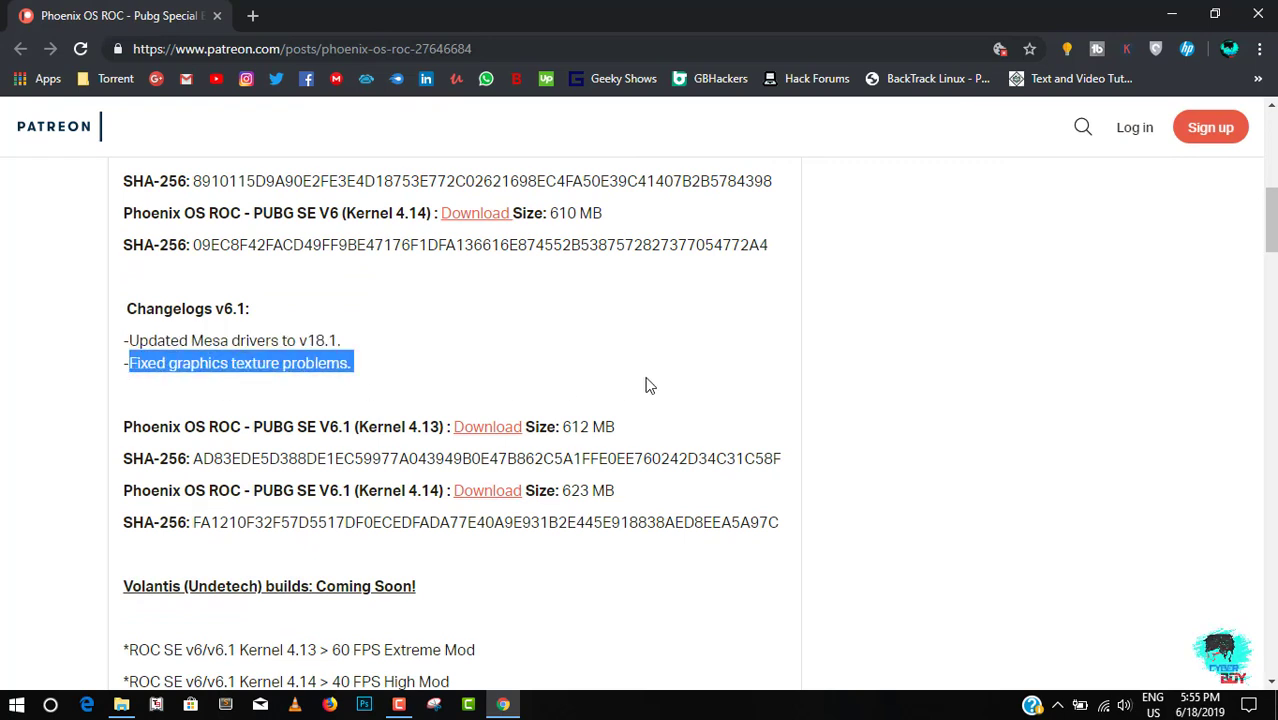
{"action": "left_click", "coordinate": [918, 365]}
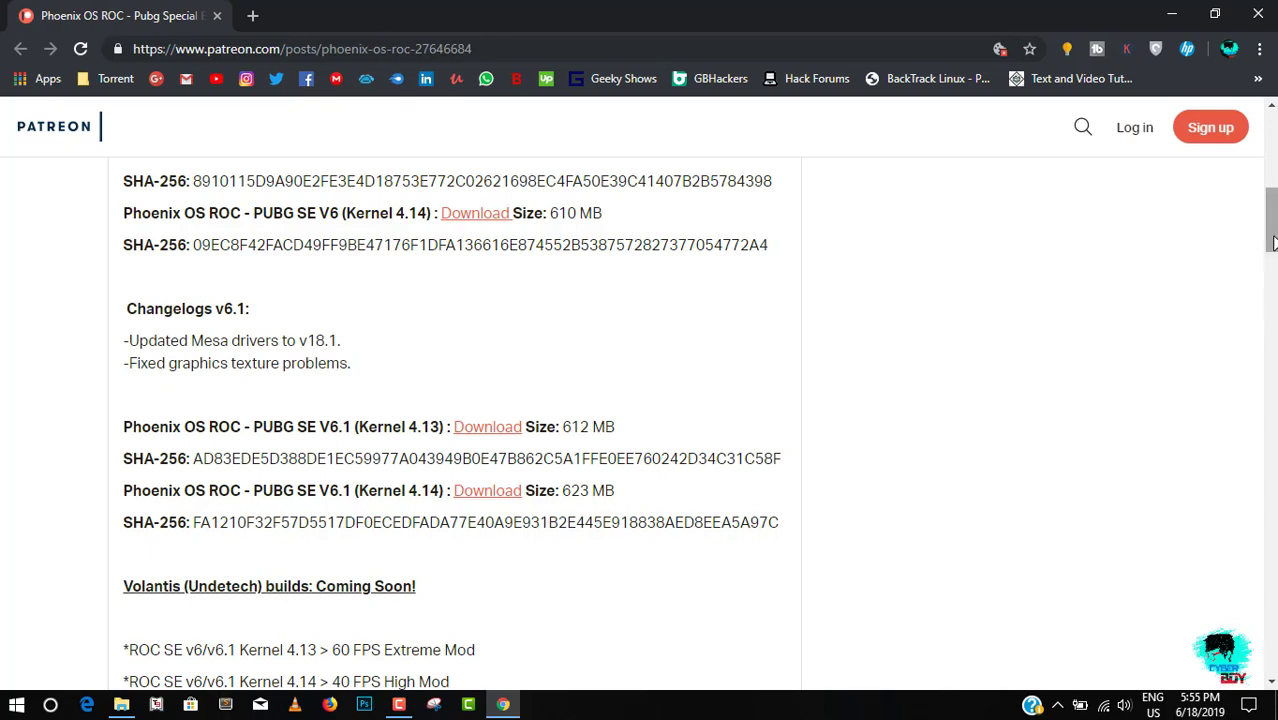
{"action": "left_click_drag", "start_coordinate": [1271, 252], "coordinate": [1273, 218]}
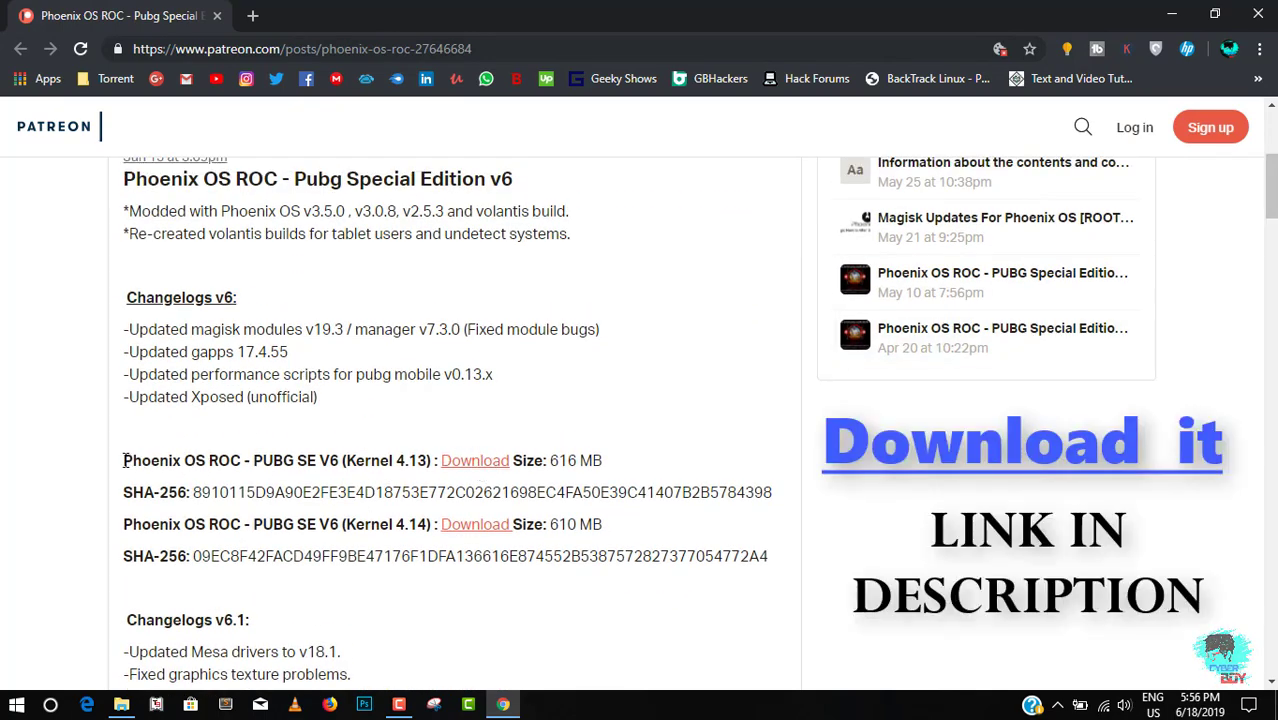
Highlight the Phoenix OS ROC - PUBG SE V6 (Kernel 4.13) download entry, then minimize the browser
{"action": "left_click_drag", "start_coordinate": [123, 460], "coordinate": [437, 460]}
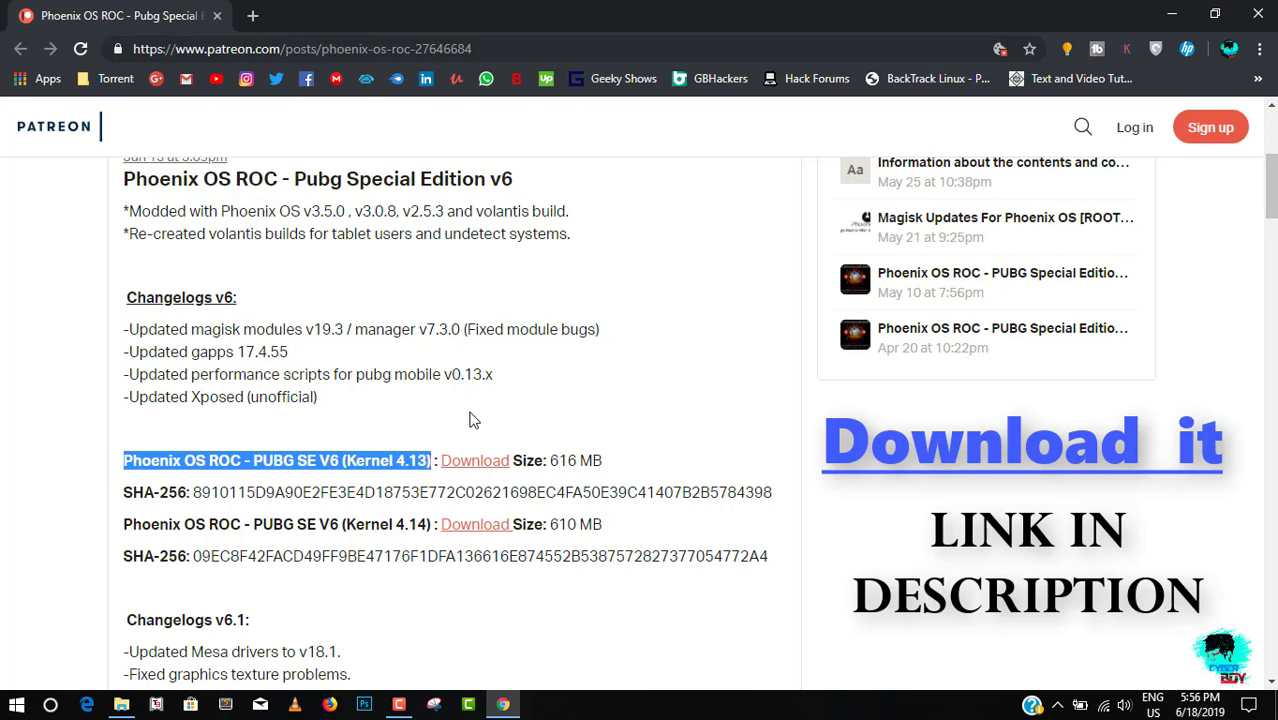
{"action": "left_click", "coordinate": [473, 420]}
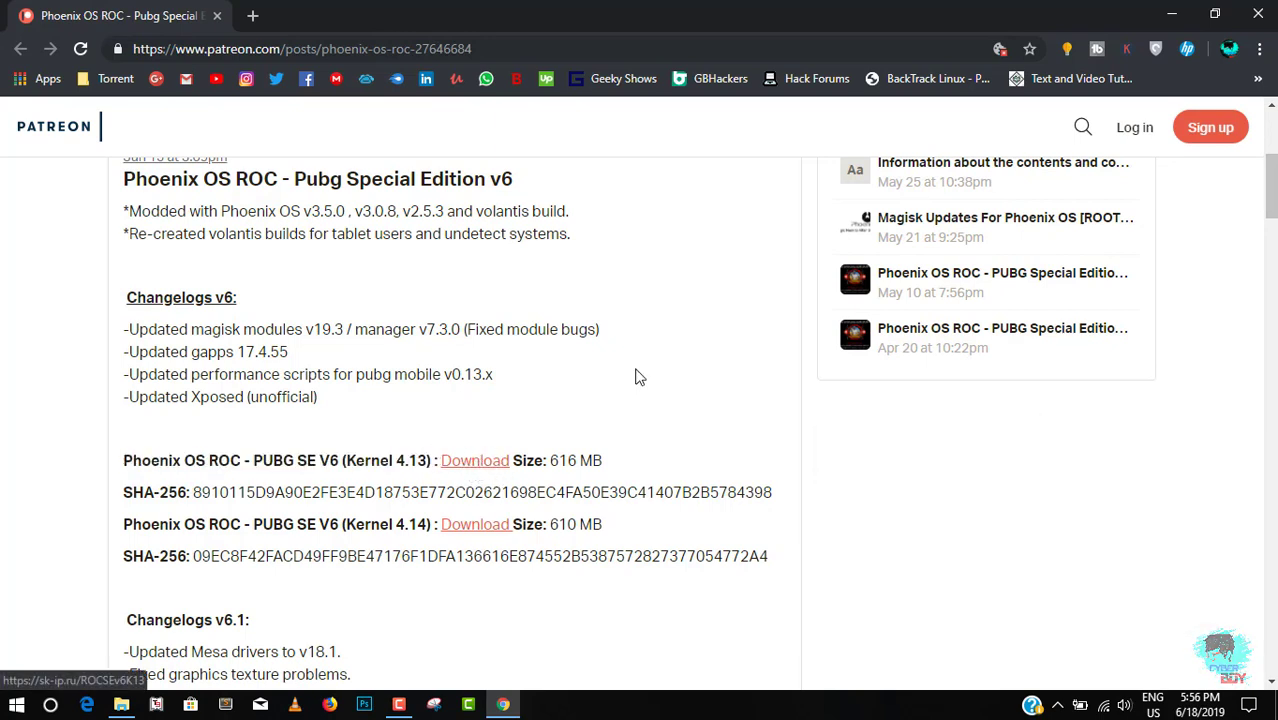
{"action": "left_click", "coordinate": [1174, 12]}
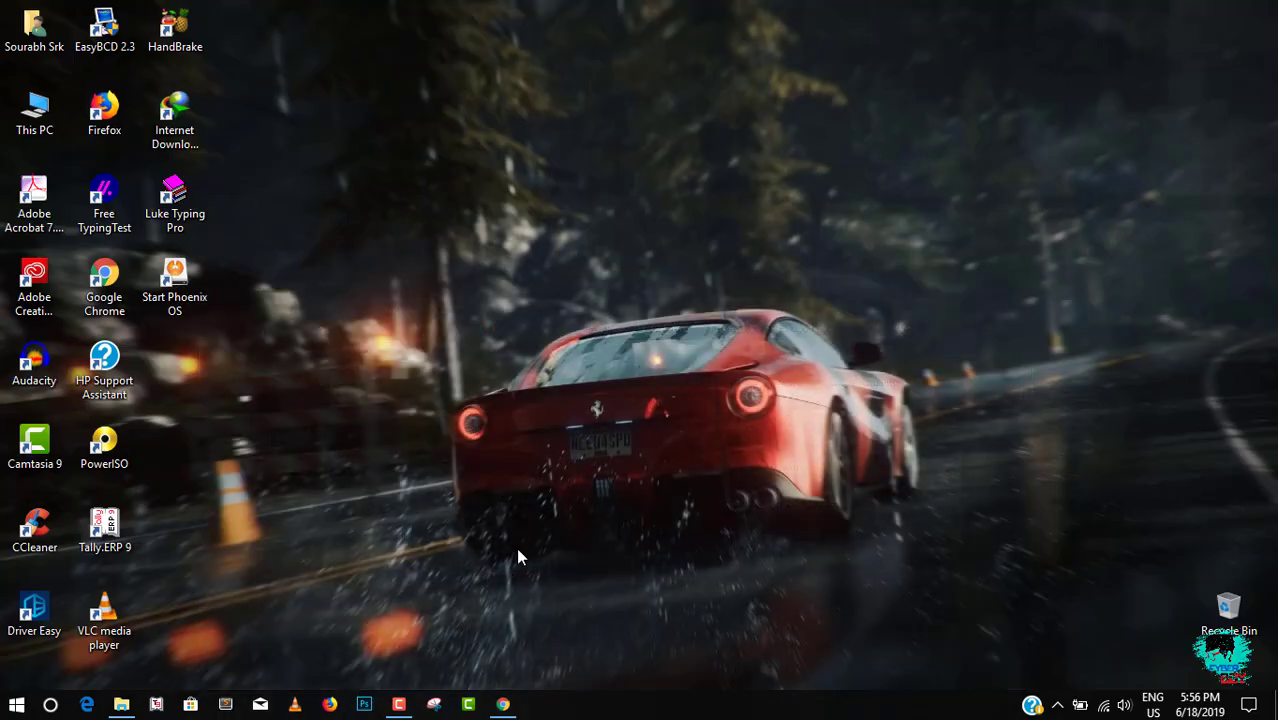
Switch to File Explorer and review the required files in the ### folder, including PhoenixOS-ROC-SEv6K13.7z and the supporting tools
{"action": "left_click", "coordinate": [121, 700]}
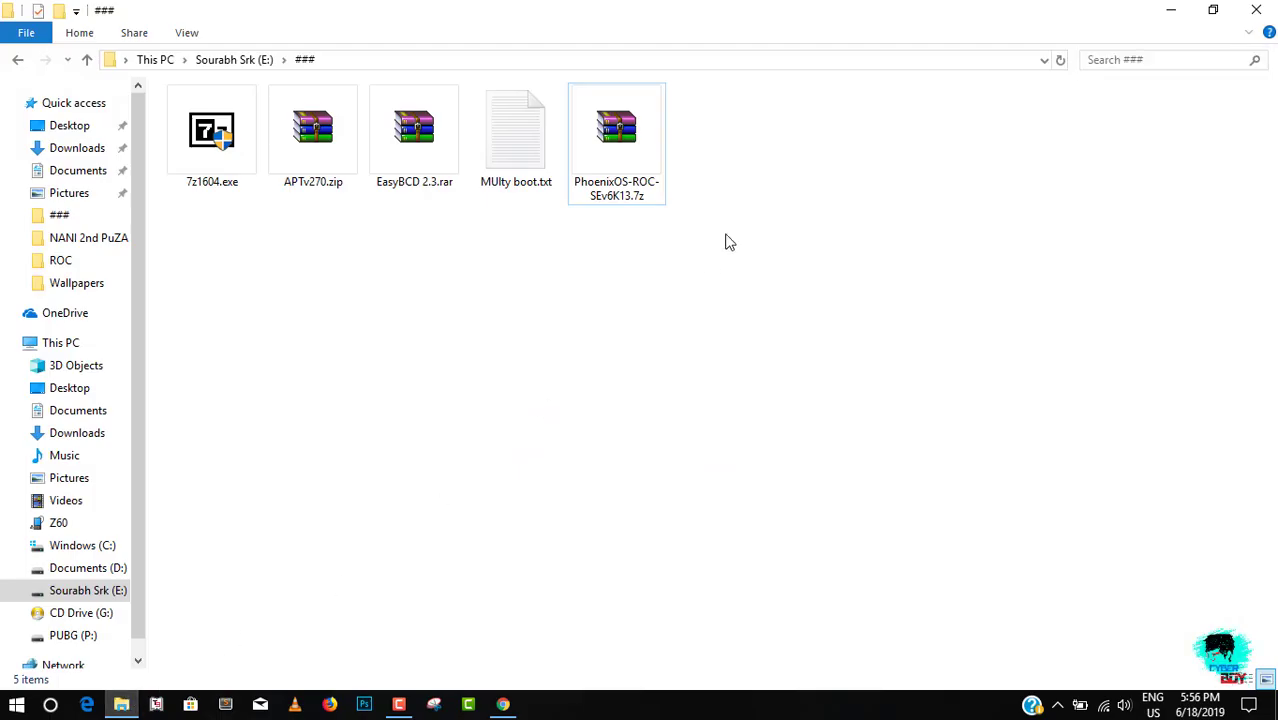
{"action": "left_click_drag", "start_coordinate": [698, 266], "coordinate": [610, 188]}
{"action": "left_click_drag", "start_coordinate": [653, 314], "coordinate": [605, 190]}
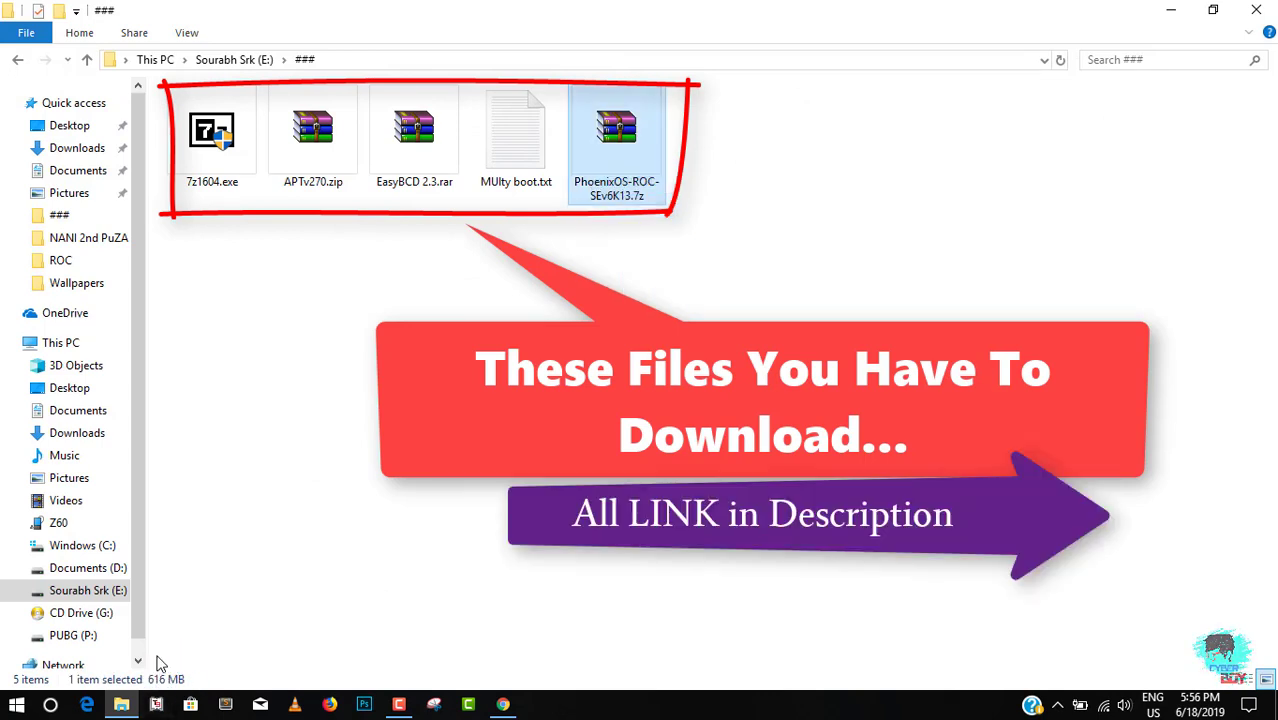
{"action": "left_click_drag", "start_coordinate": [685, 277], "coordinate": [600, 172]}
{"action": "left_click_drag", "start_coordinate": [203, 280], "coordinate": [524, 128]}
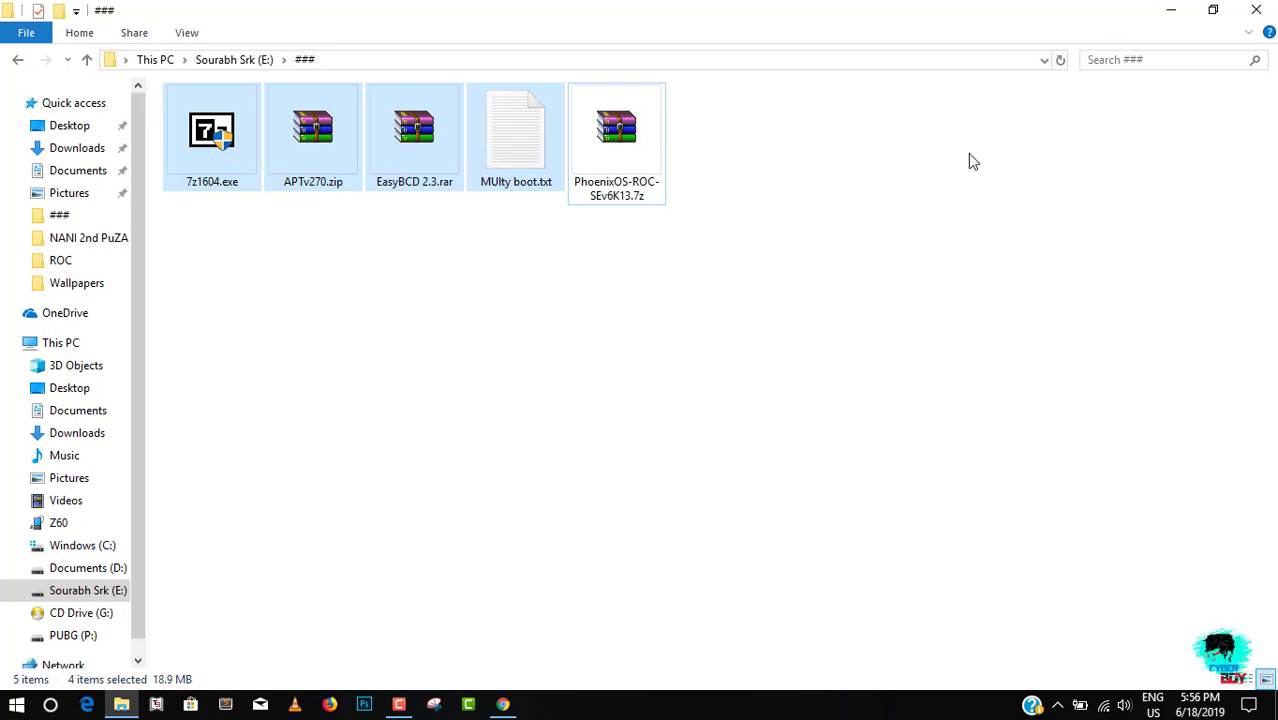
{"action": "left_click_drag", "start_coordinate": [516, 267], "coordinate": [234, 200]}
{"action": "left_click", "coordinate": [420, 427]}
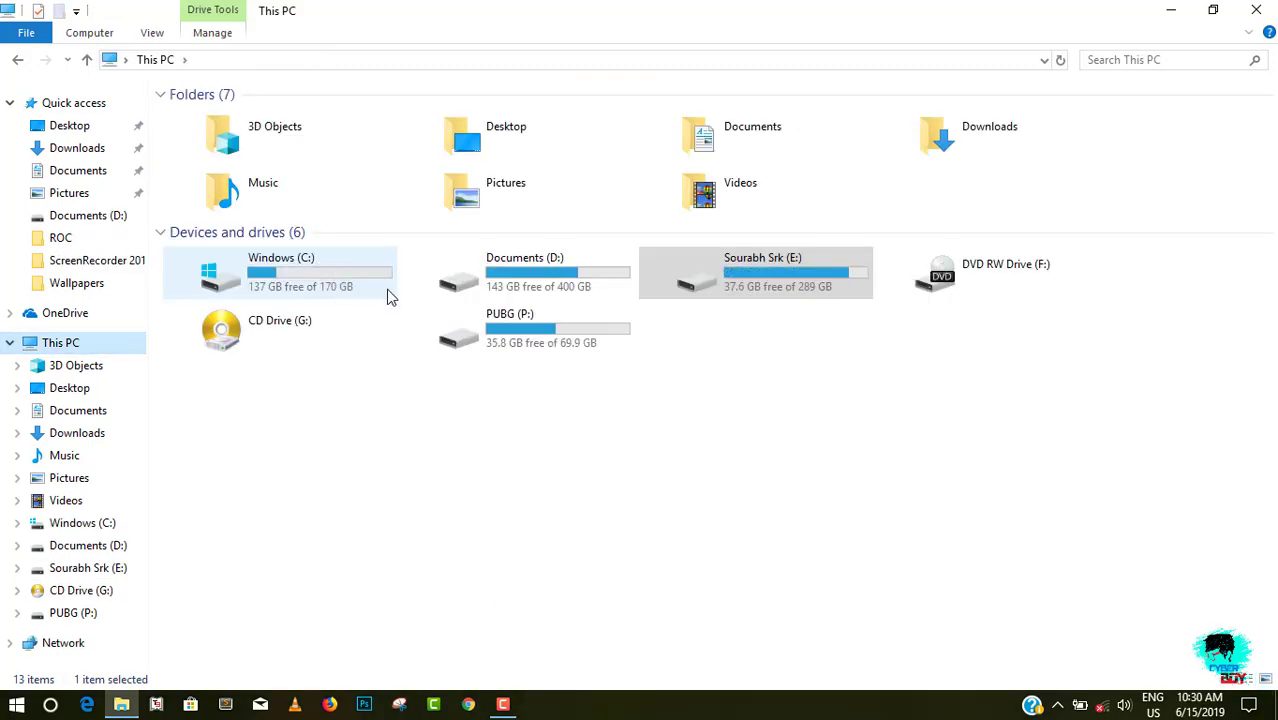
Create a folder named PhoenixOS-ROC on the Windows (C:) drive and open it
{"action": "left_click", "coordinate": [340, 284]}
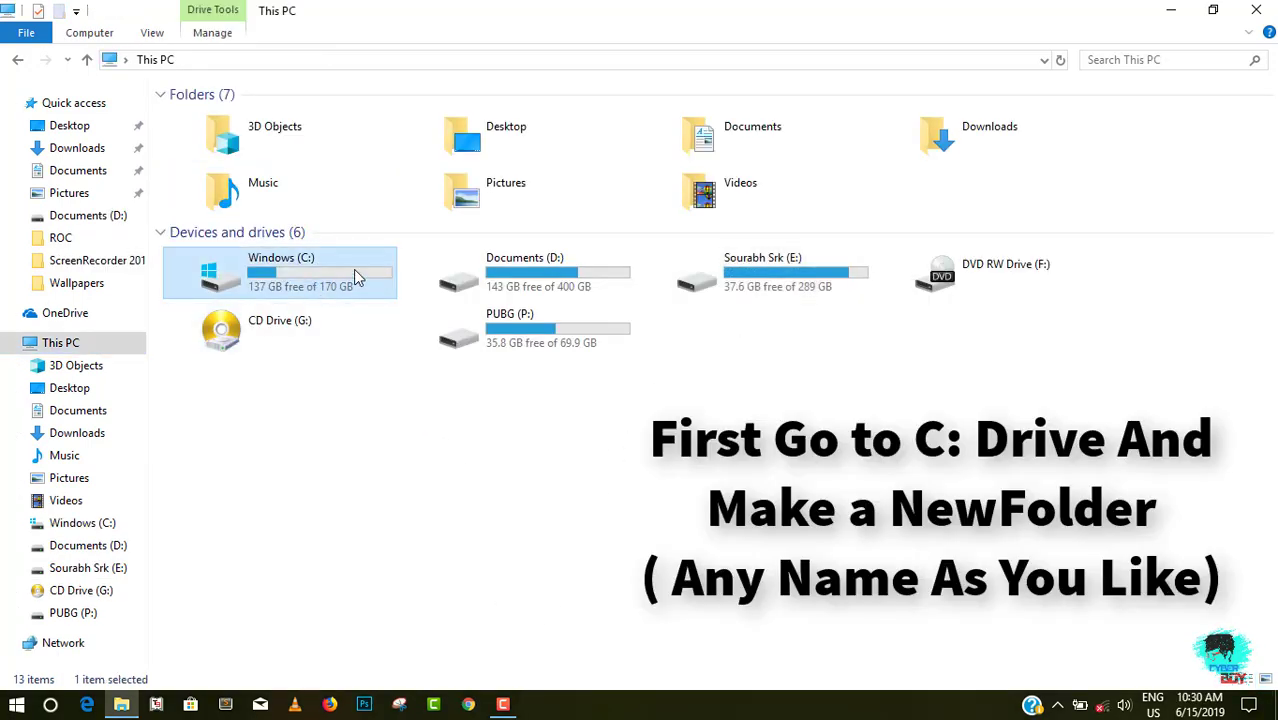
{"action": "double_click", "coordinate": [322, 266]}
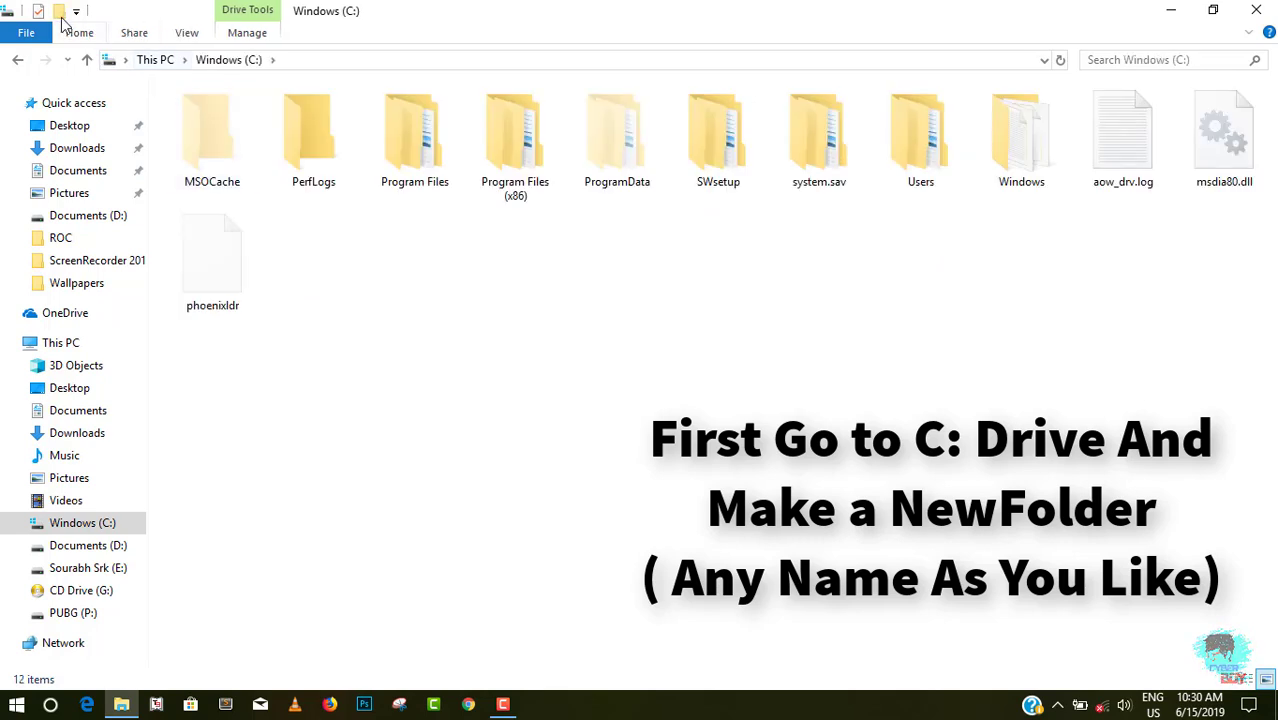
{"action": "left_click", "coordinate": [58, 11]}
{"action": "right_click", "coordinate": [313, 300]}
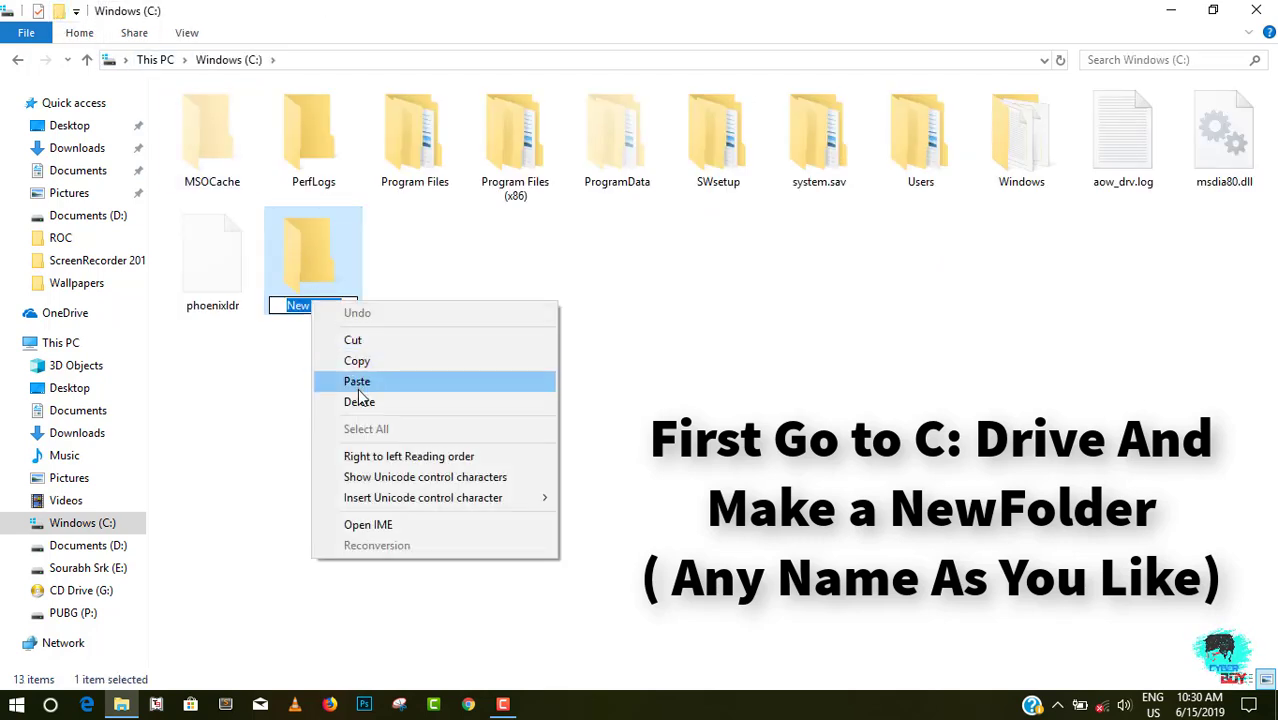
{"action": "left_click", "coordinate": [362, 380]}
{"action": "left_click", "coordinate": [391, 311]}
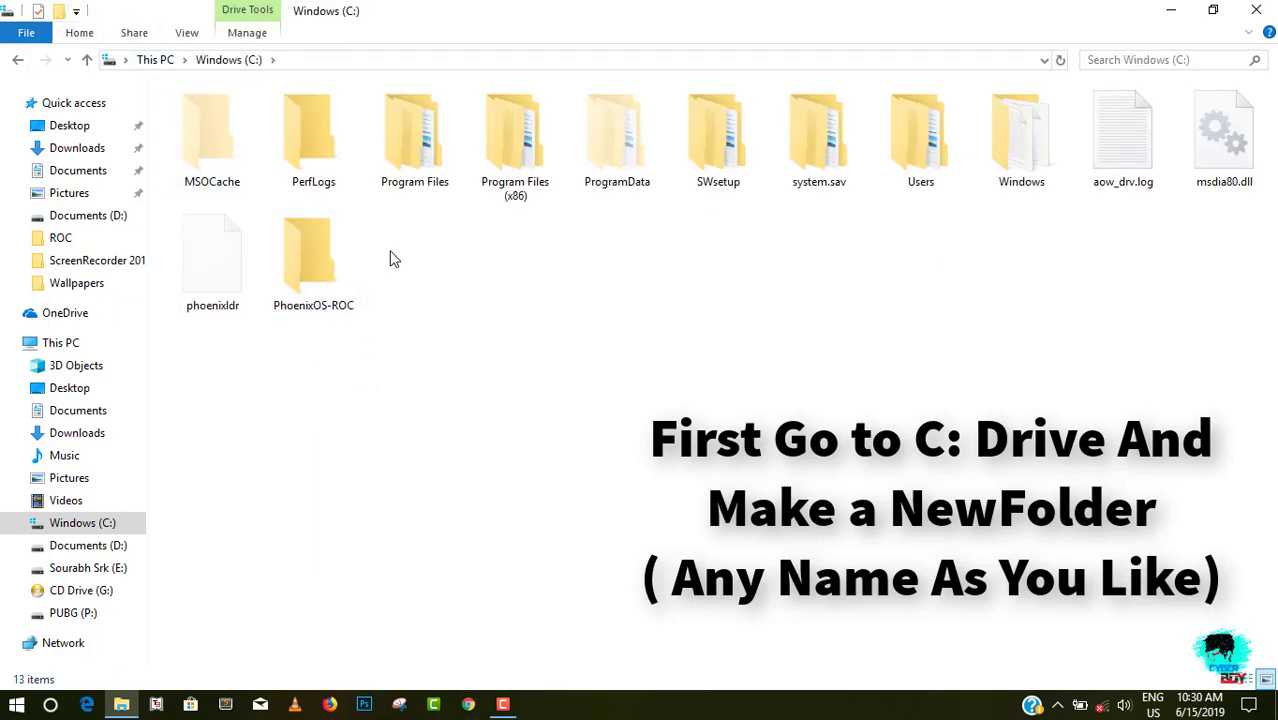
{"action": "left_click", "coordinate": [330, 285]}
{"action": "double_click", "coordinate": [321, 267]}
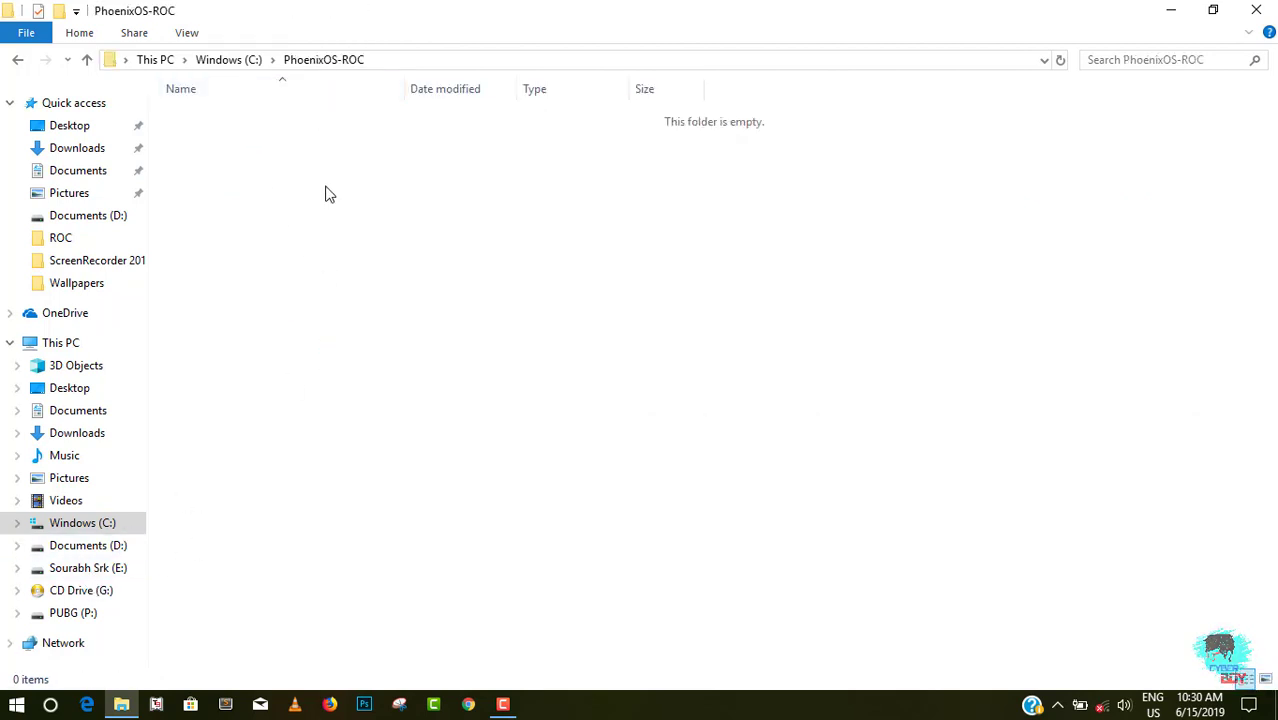
{"action": "left_click", "coordinate": [18, 568]}
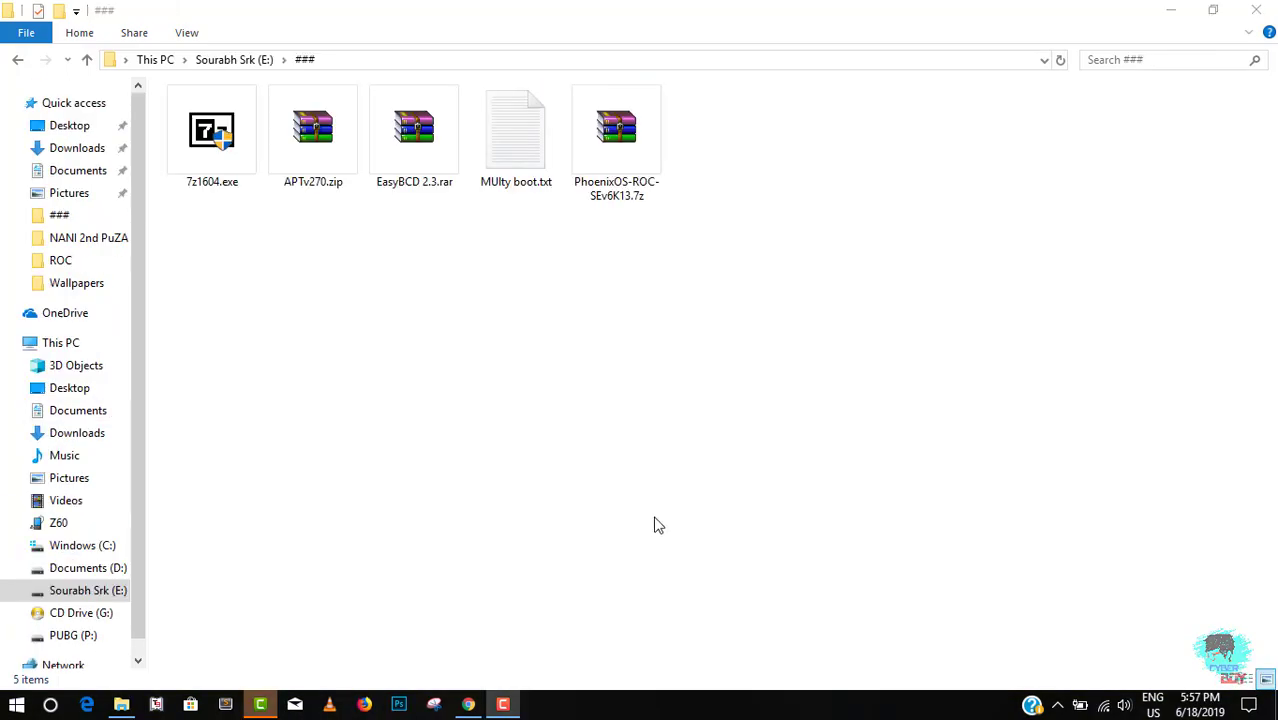
Select the 7z1604.exe installer in the ### folder on the E: drive
{"action": "left_click", "coordinate": [547, 399]}
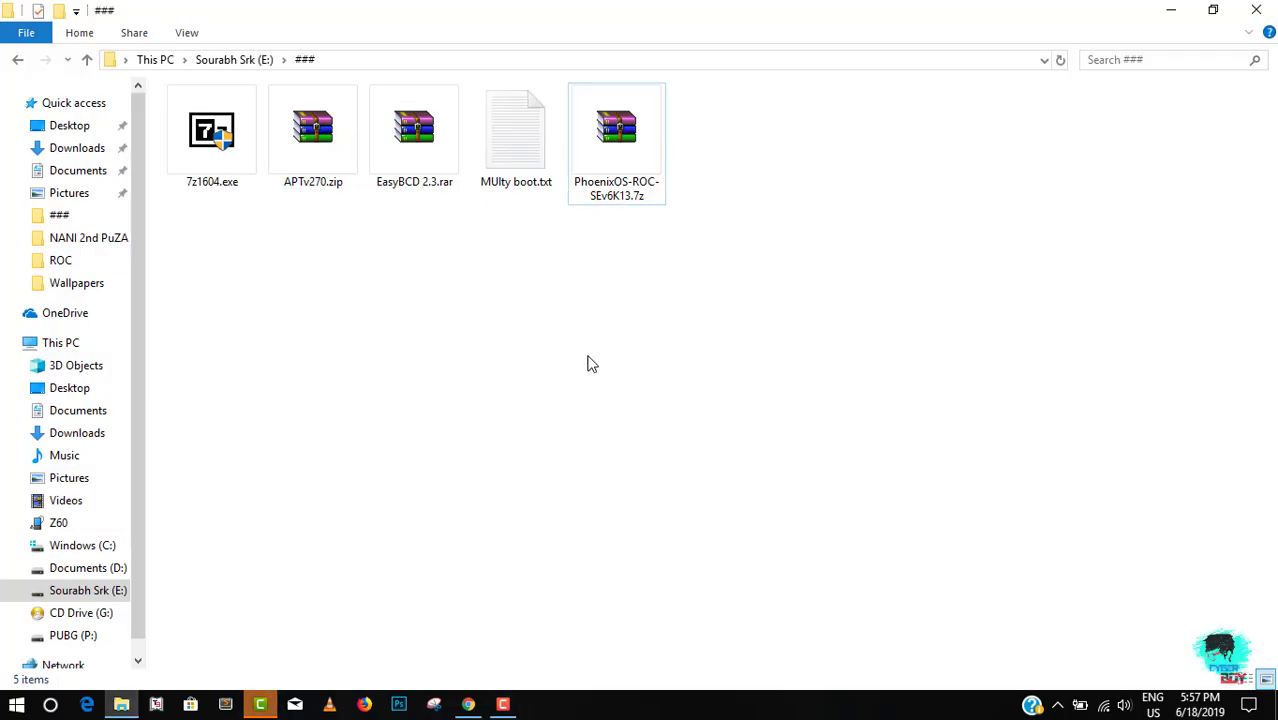
{"action": "left_click", "coordinate": [208, 165]}
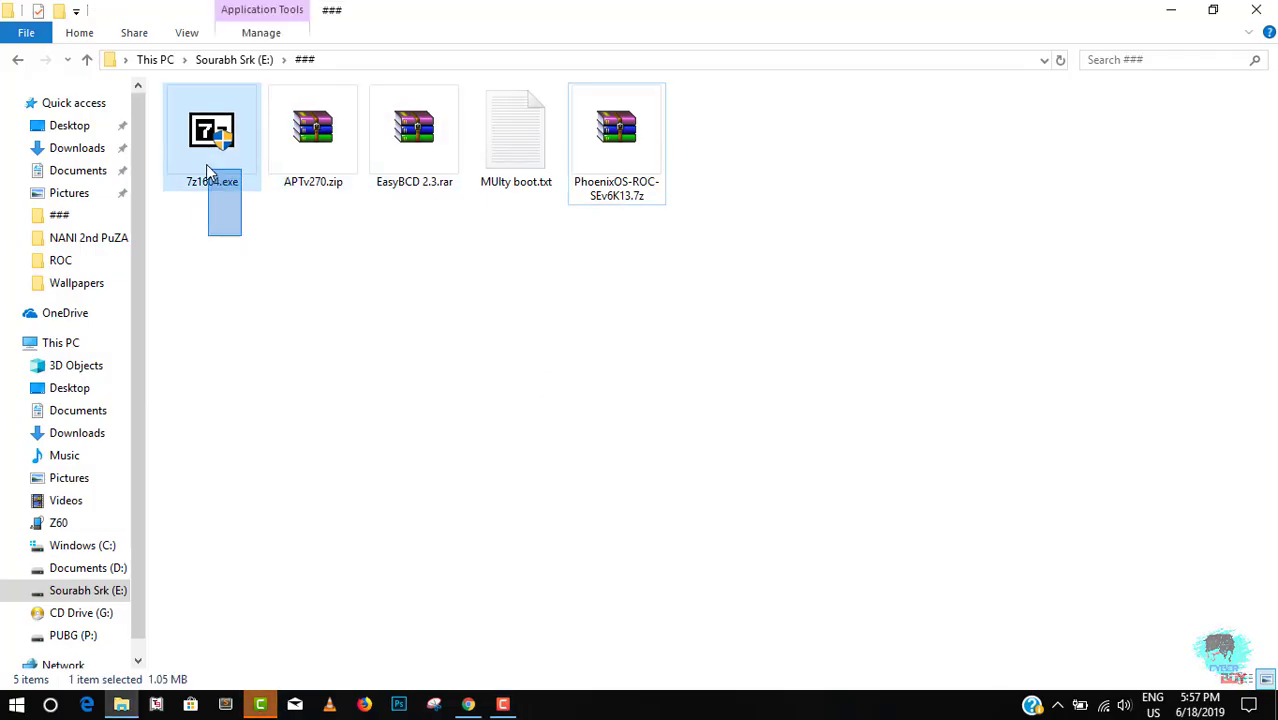
{"action": "left_click", "coordinate": [200, 162]}
{"action": "left_click", "coordinate": [187, 143]}
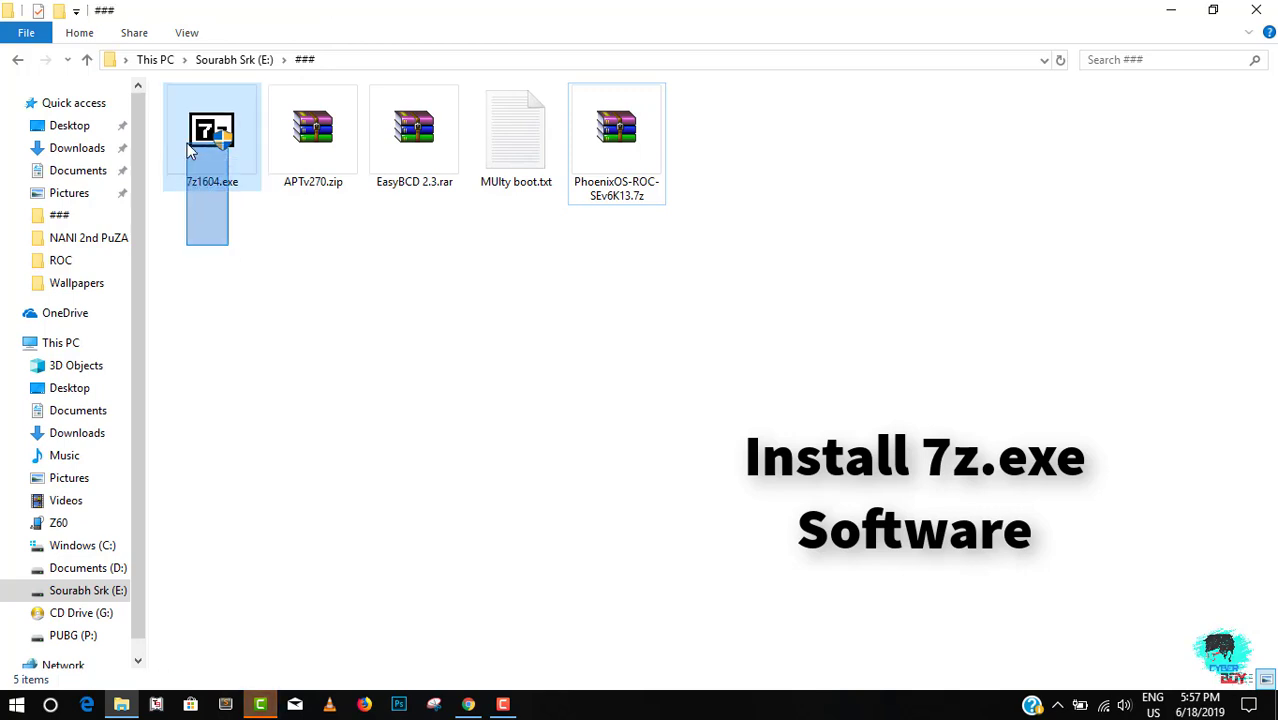
{"action": "left_click", "coordinate": [190, 135]}
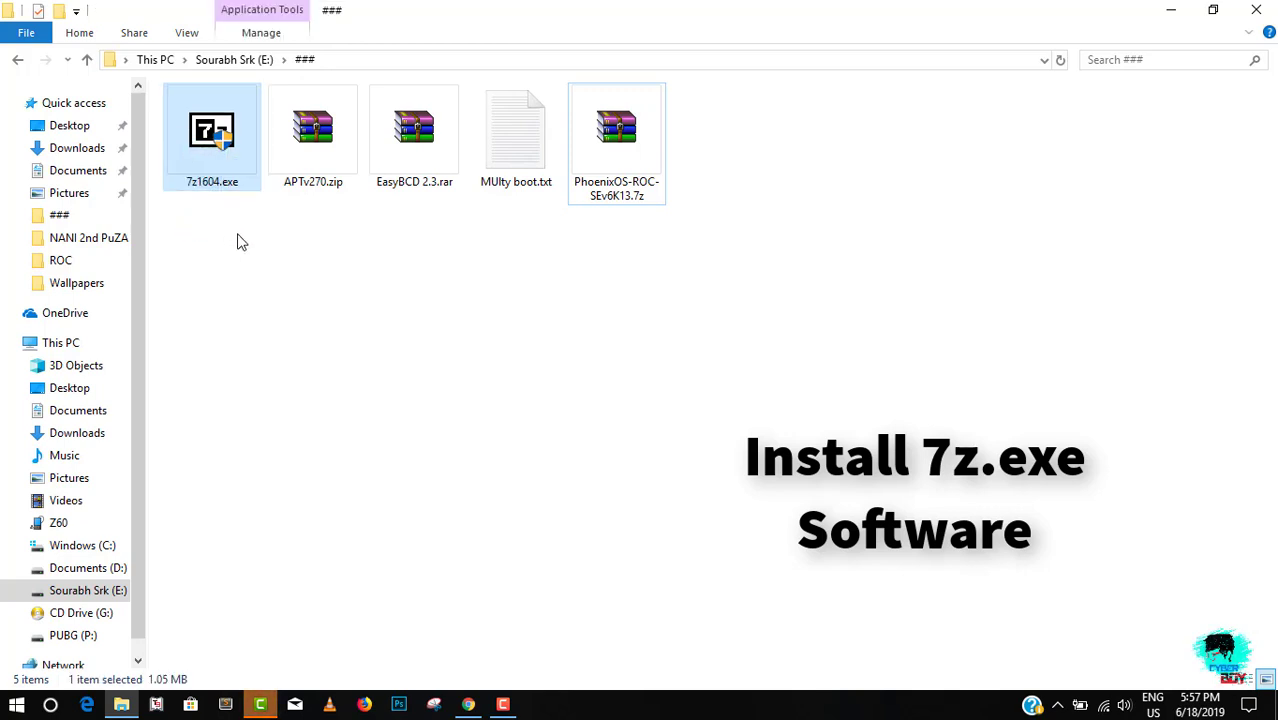
{"action": "left_click_drag", "start_coordinate": [240, 242], "coordinate": [181, 152]}
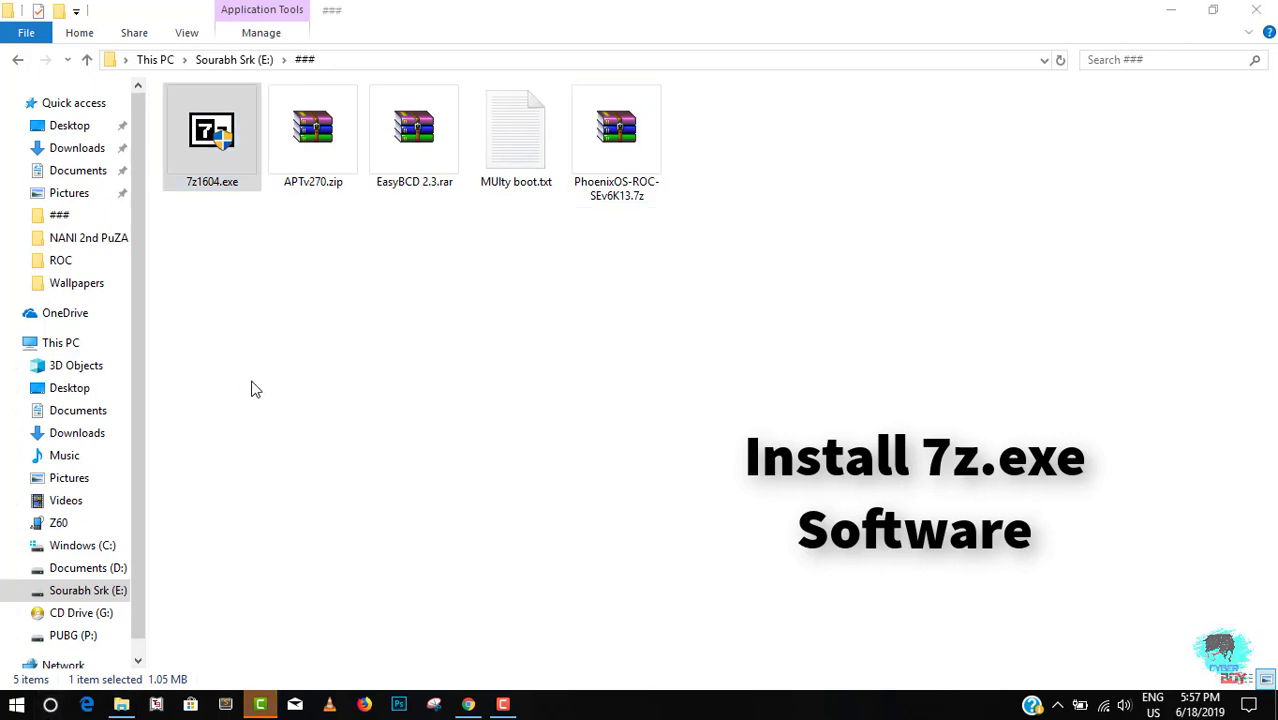
Search Windows for the installed 7-Zip File Manager, then dismiss the search
{"action": "key", "text": "super+s"}
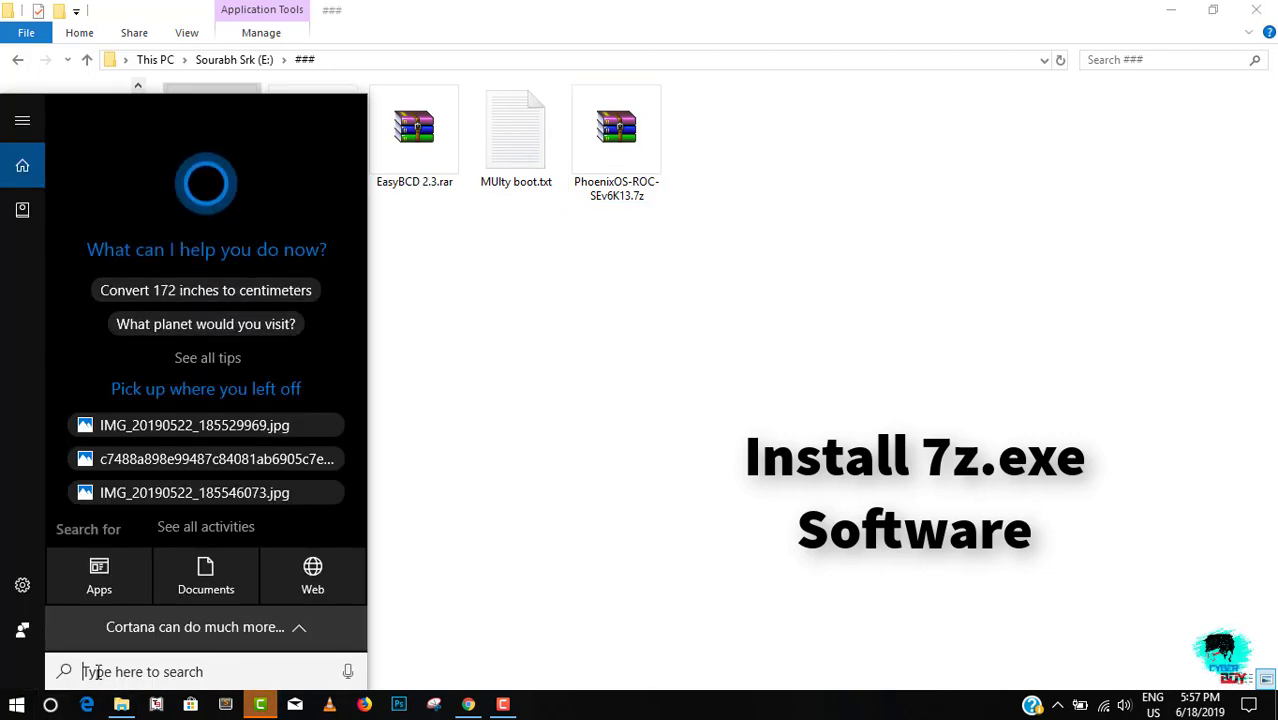
{"action": "type", "text": "7"}
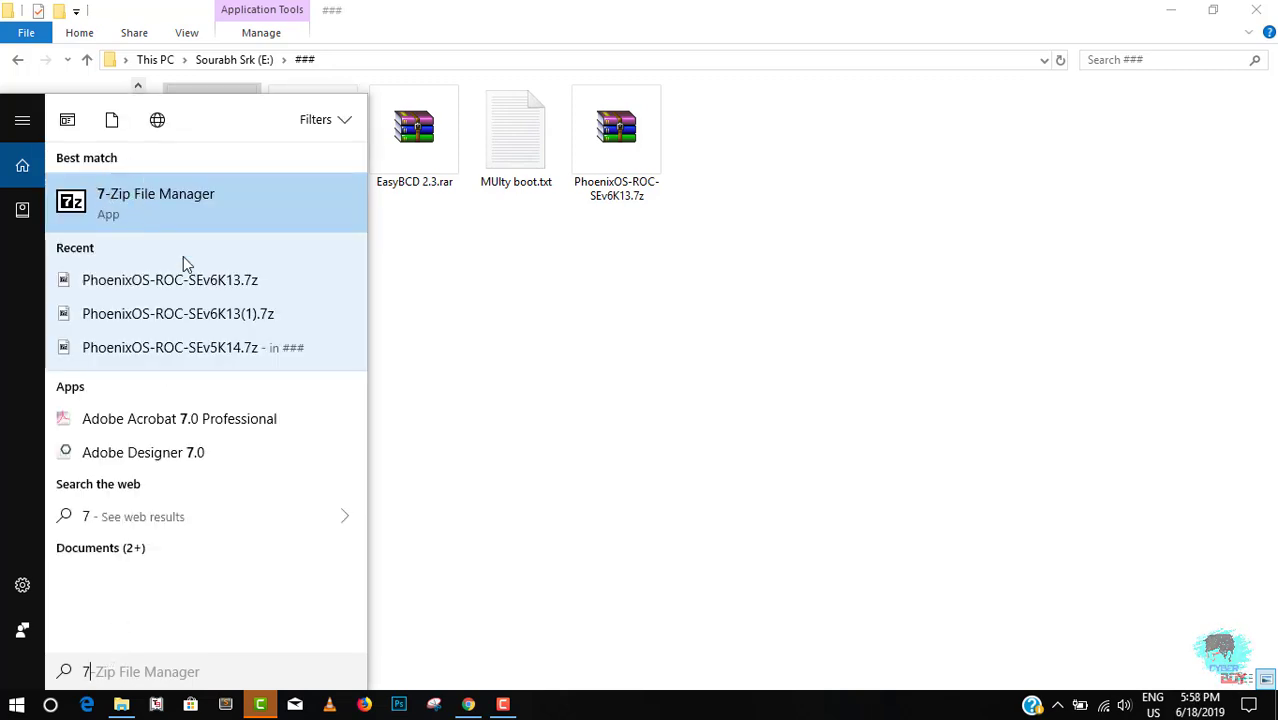
{"action": "left_click", "coordinate": [565, 305]}
Open PhoenixOS-ROC-SEv6K13.7z from the ### folder with 7-Zip File Manager and bring its window fully into view
{"action": "left_click_drag", "start_coordinate": [722, 247], "coordinate": [662, 251]}
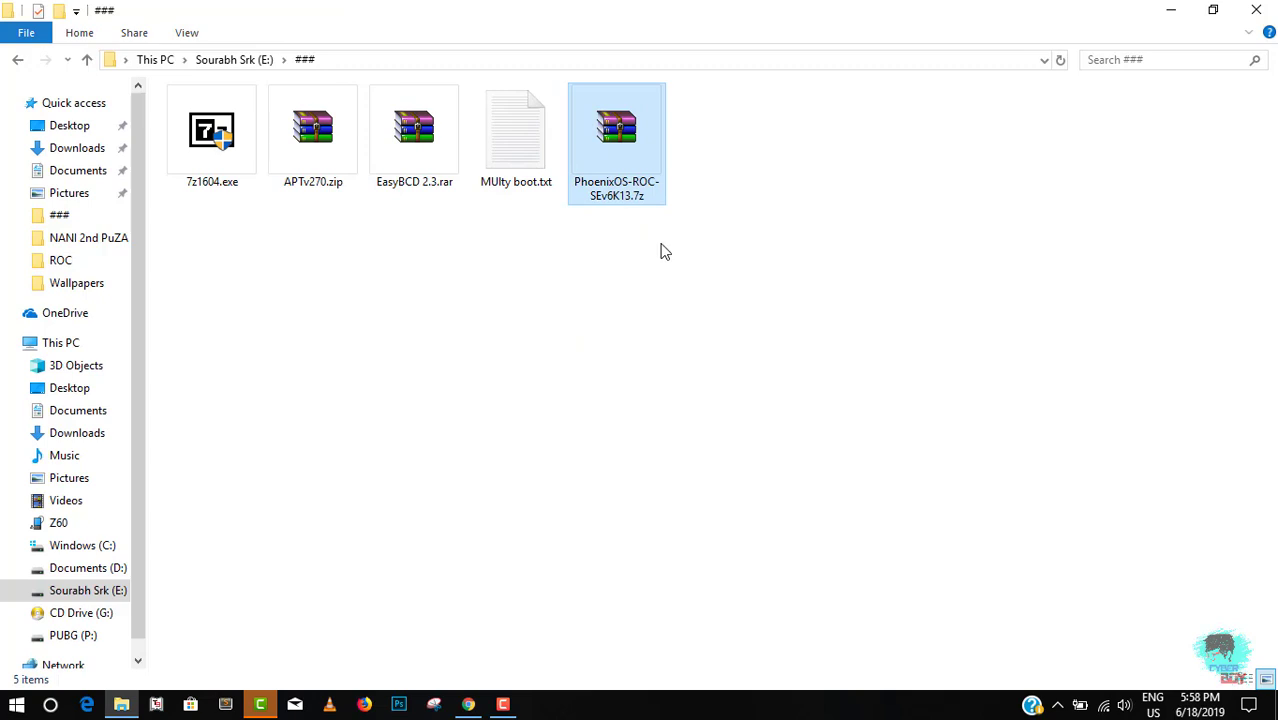
{"action": "right_click", "coordinate": [615, 172]}
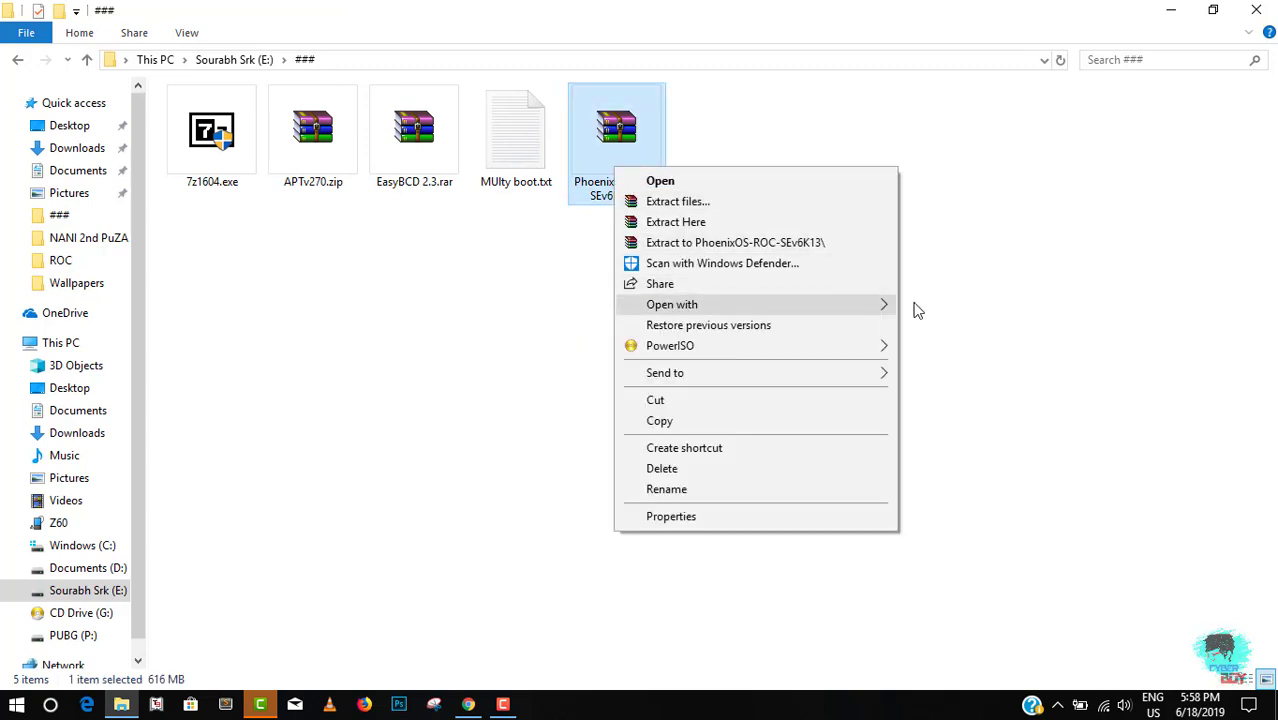
{"action": "mouse_move", "coordinate": [890, 306]}
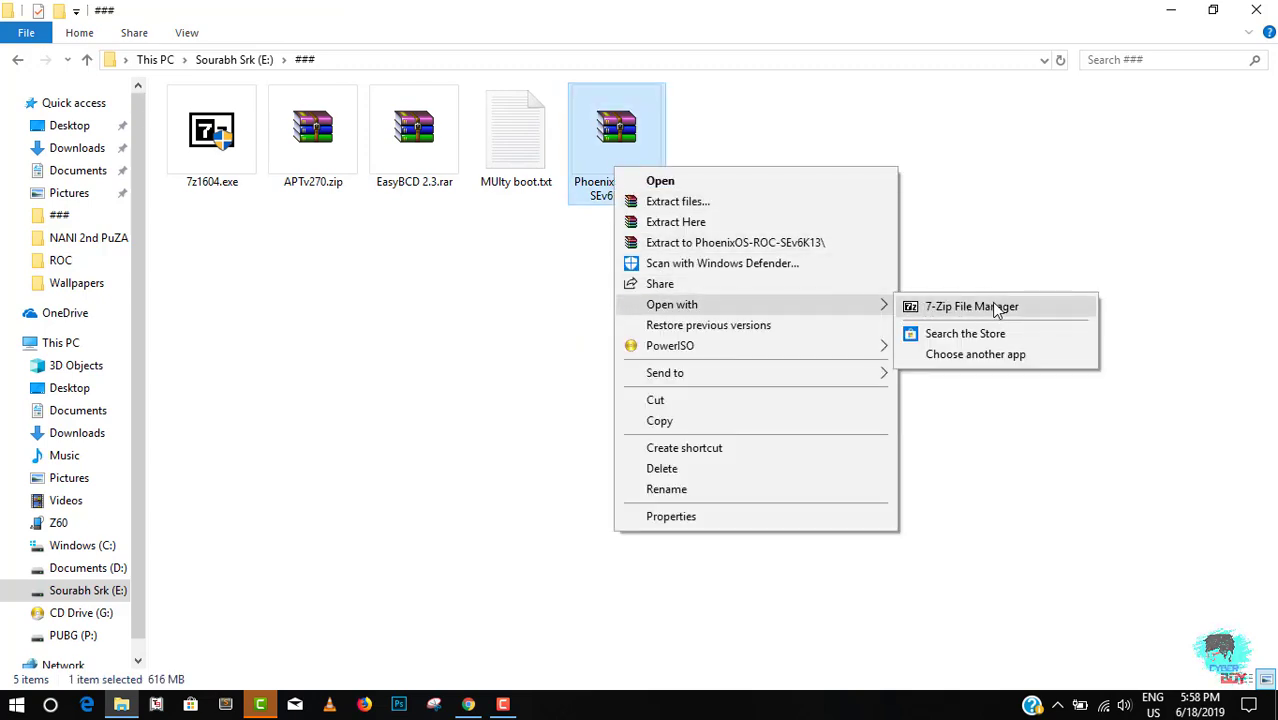
{"action": "left_click", "coordinate": [995, 308]}
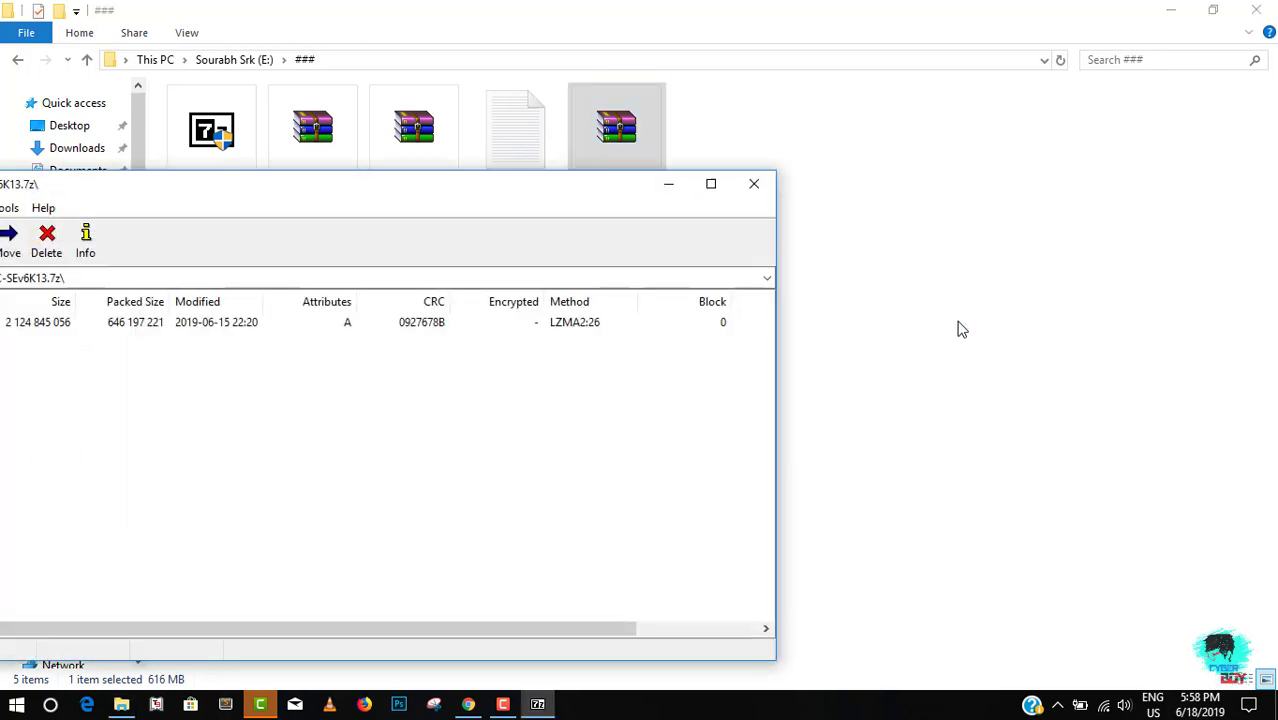
{"action": "left_click_drag", "start_coordinate": [472, 194], "coordinate": [903, 137]}
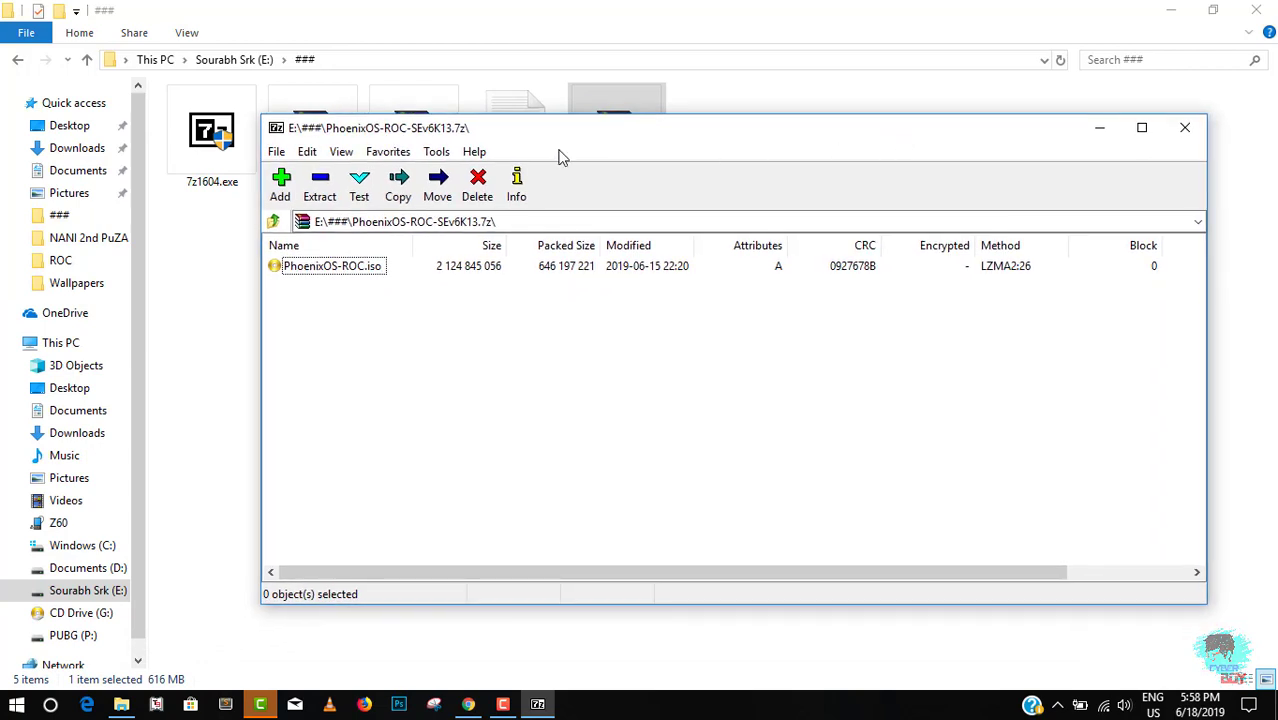
Extract PhoenixOS-ROC.iso from the archive to E:\###\, then close 7-Zip
{"action": "left_click", "coordinate": [319, 192]}
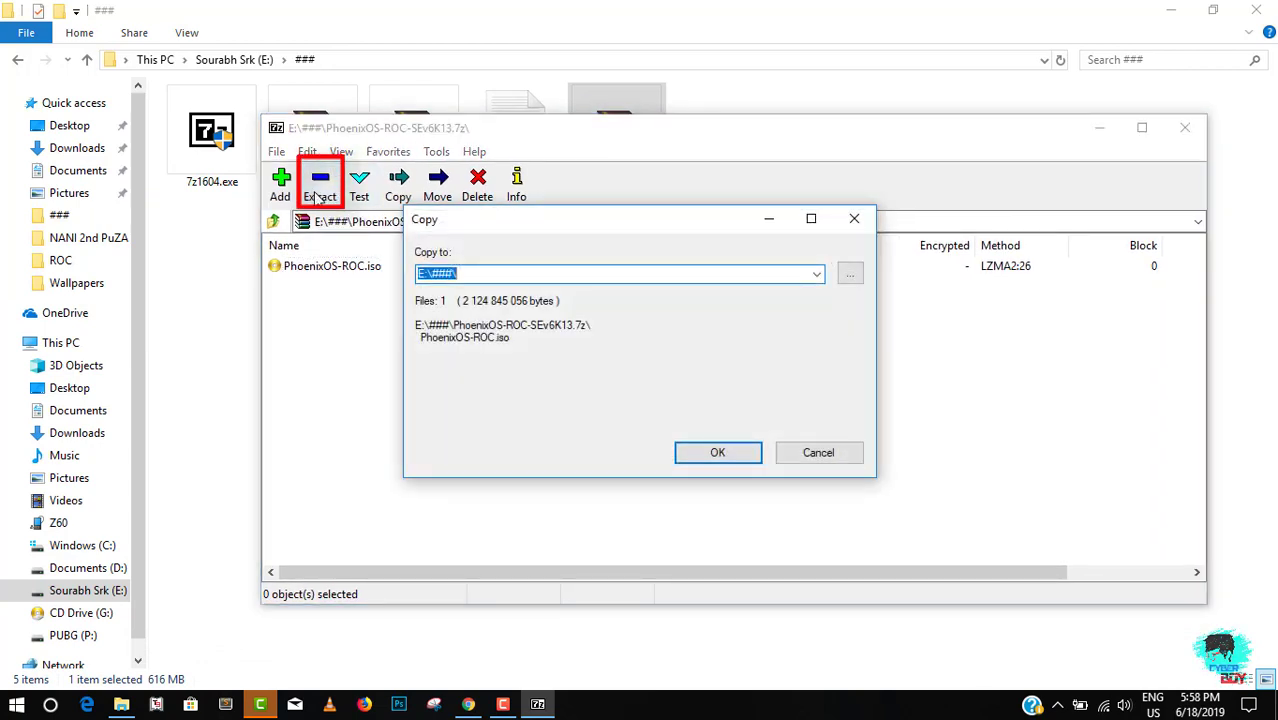
{"action": "left_click", "coordinate": [717, 454]}
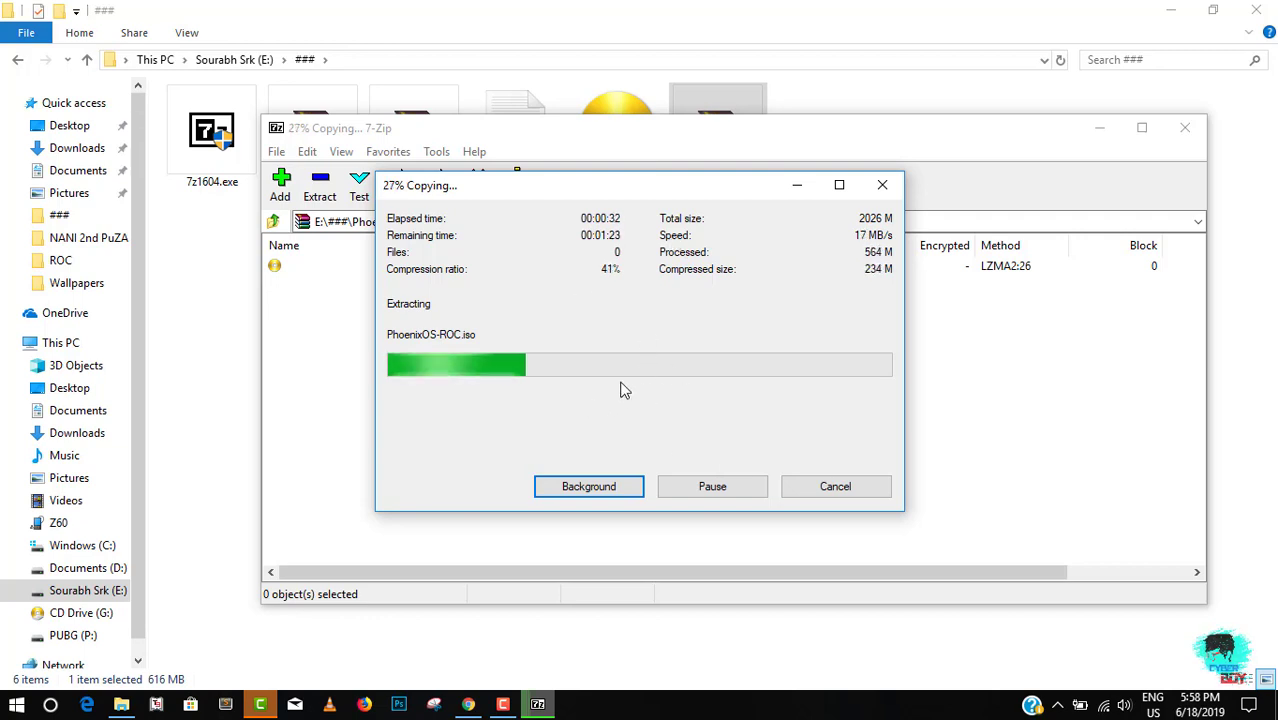
{"action": "left_click", "coordinate": [1248, 705]}
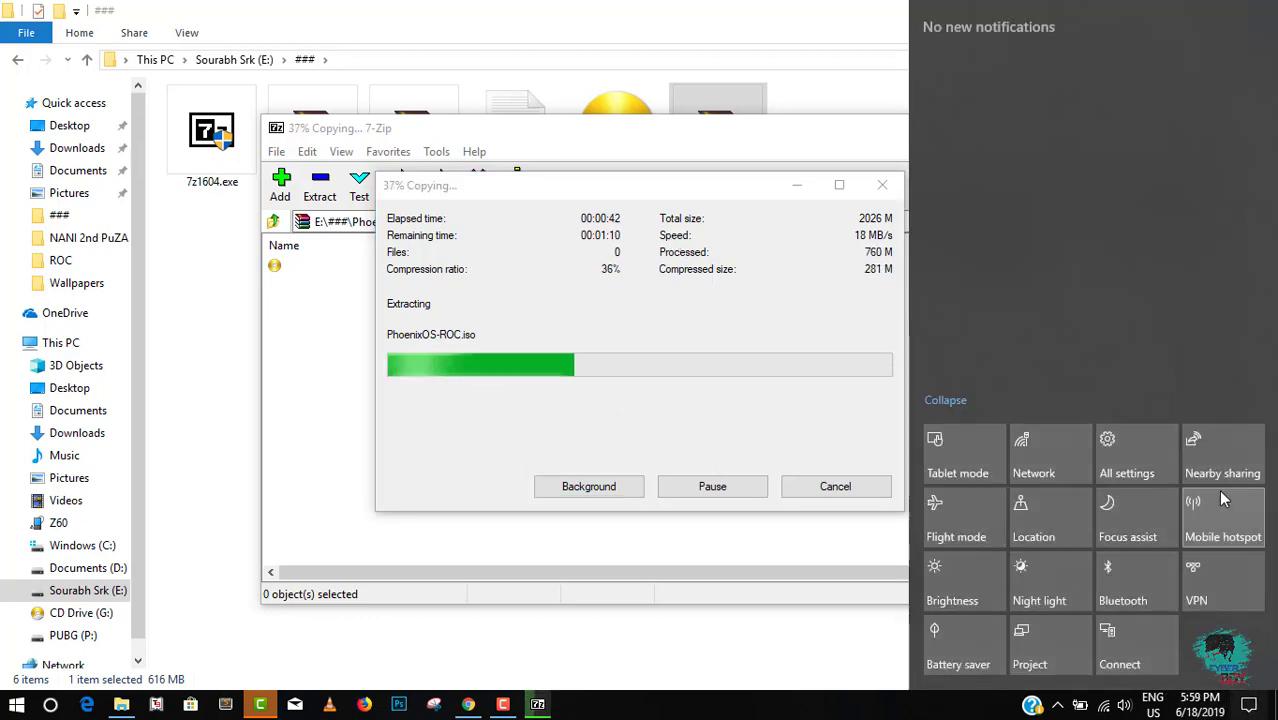
{"action": "left_click", "coordinate": [853, 377]}
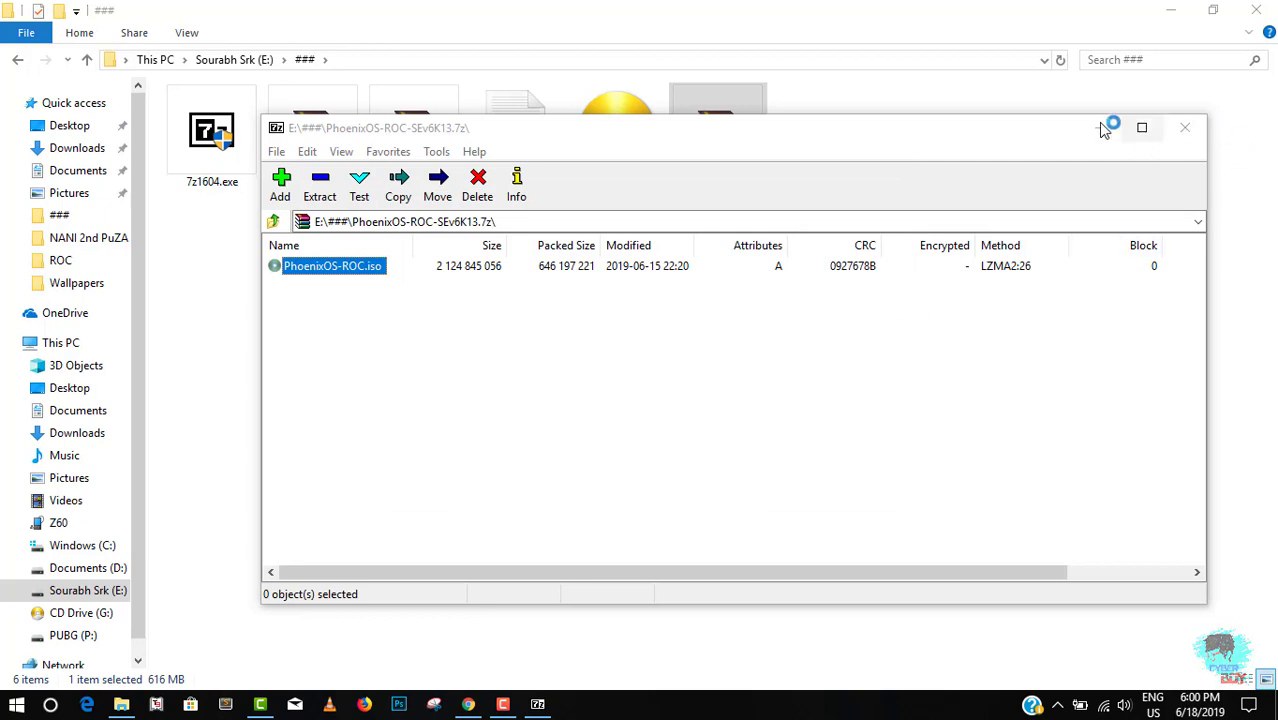
{"action": "left_click", "coordinate": [1184, 127]}
Open the extracted PhoenixOS-ROC.iso in PowerISO and get past the unregistered-version notice
{"action": "left_click", "coordinate": [621, 255]}
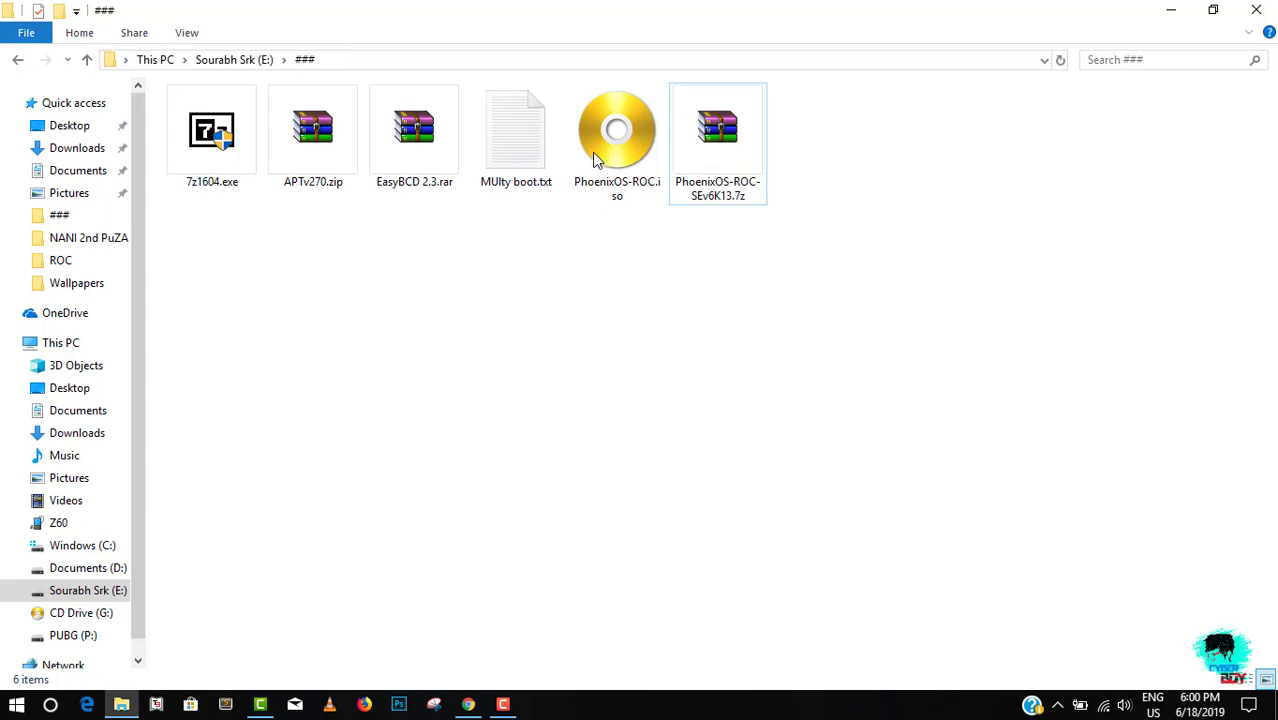
{"action": "left_click_drag", "start_coordinate": [586, 246], "coordinate": [630, 240]}
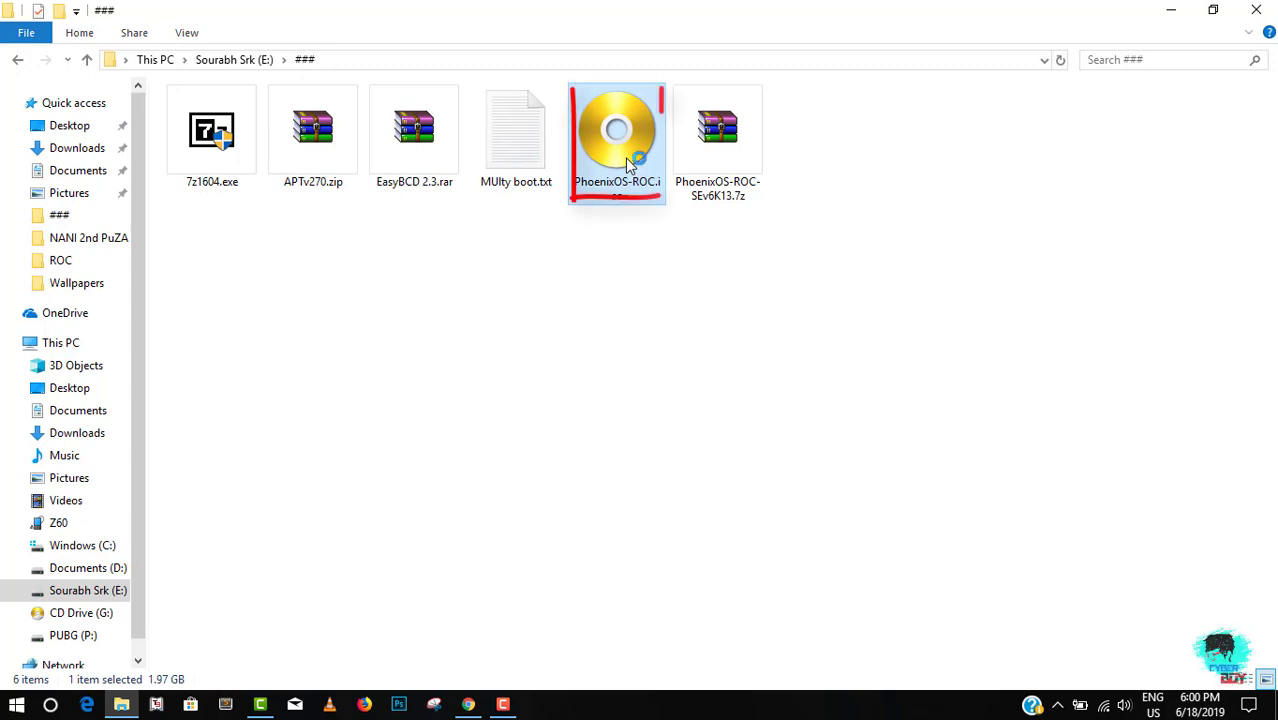
{"action": "right_click", "coordinate": [626, 159]}
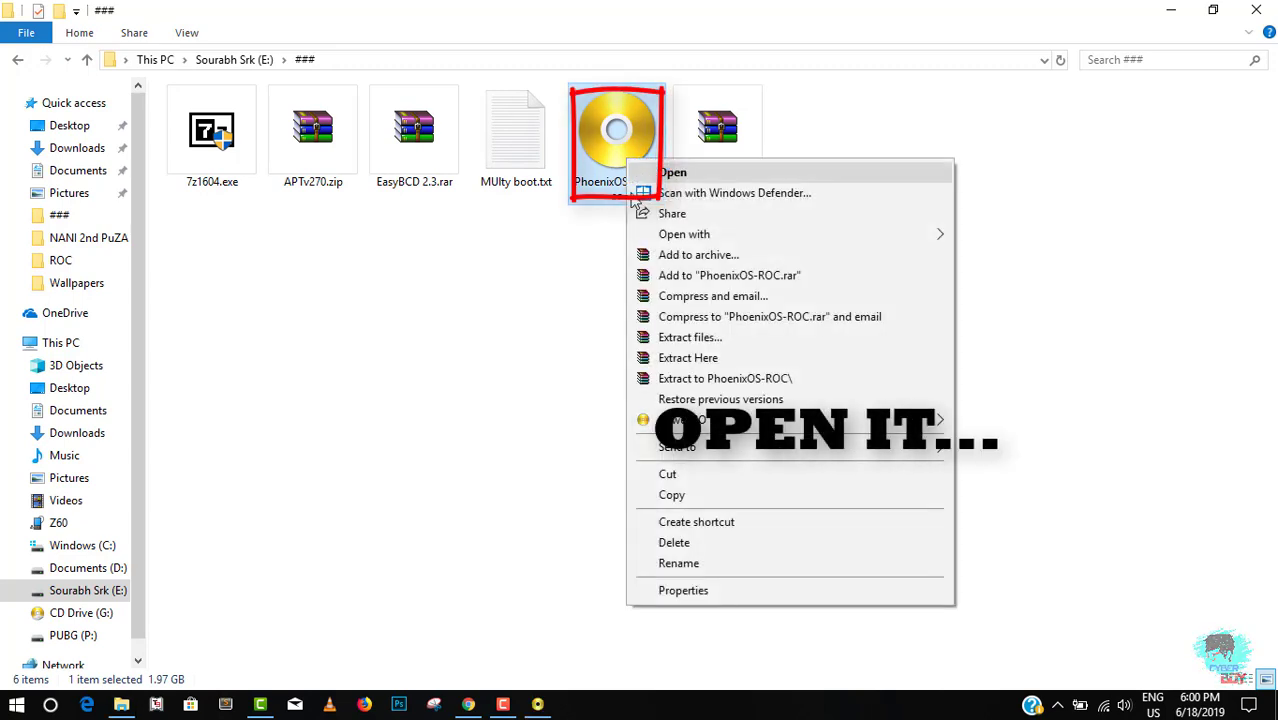
{"action": "left_click", "coordinate": [622, 277]}
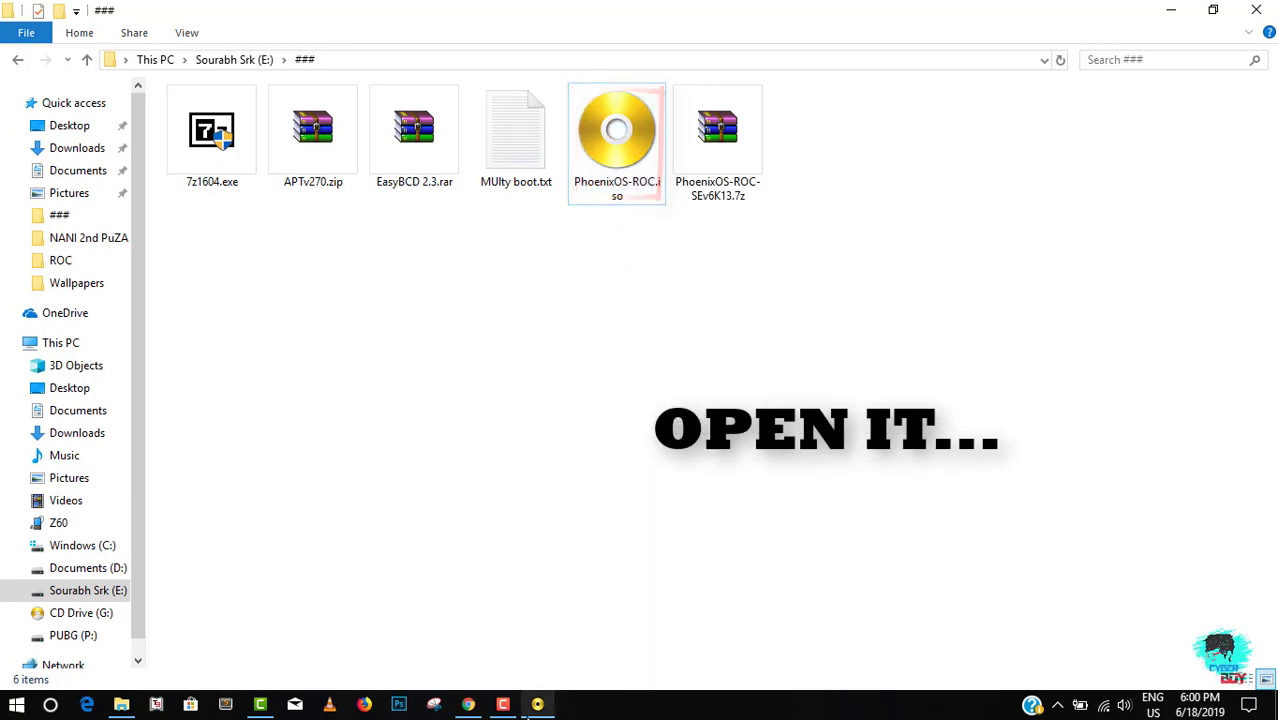
{"action": "left_click", "coordinate": [537, 708]}
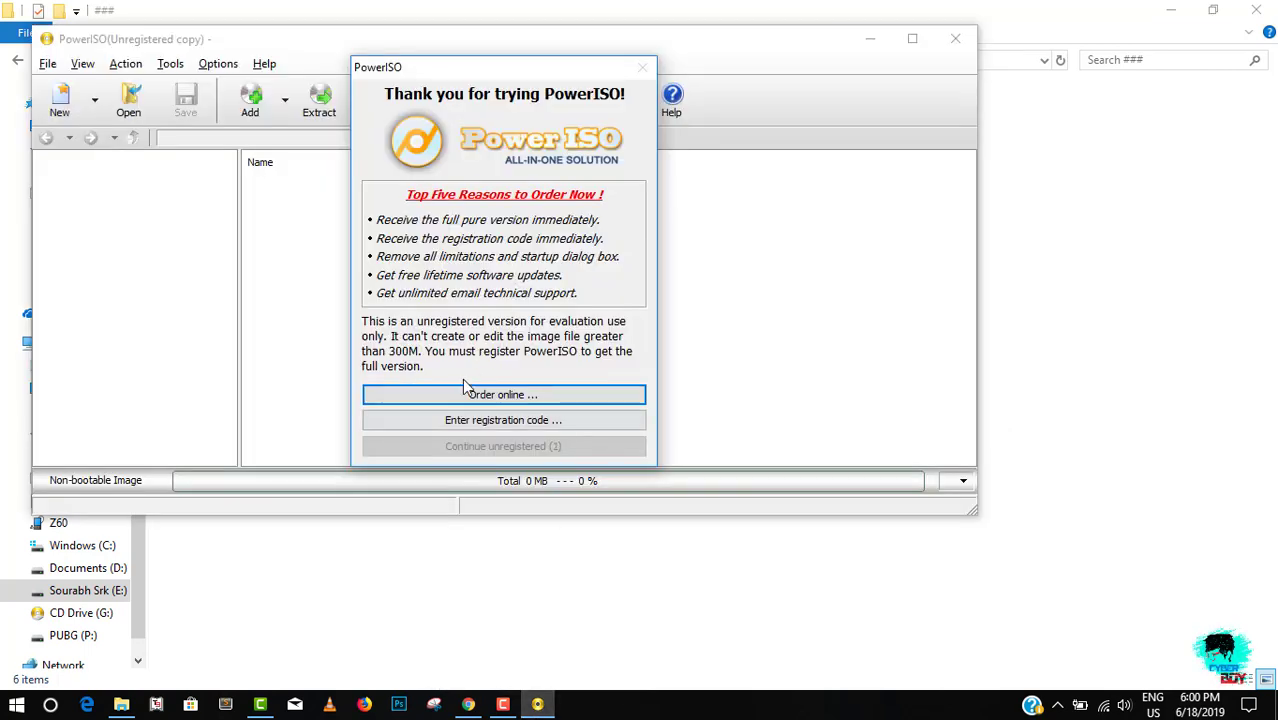
{"action": "left_click", "coordinate": [400, 419]}
{"action": "left_click", "coordinate": [418, 354]}
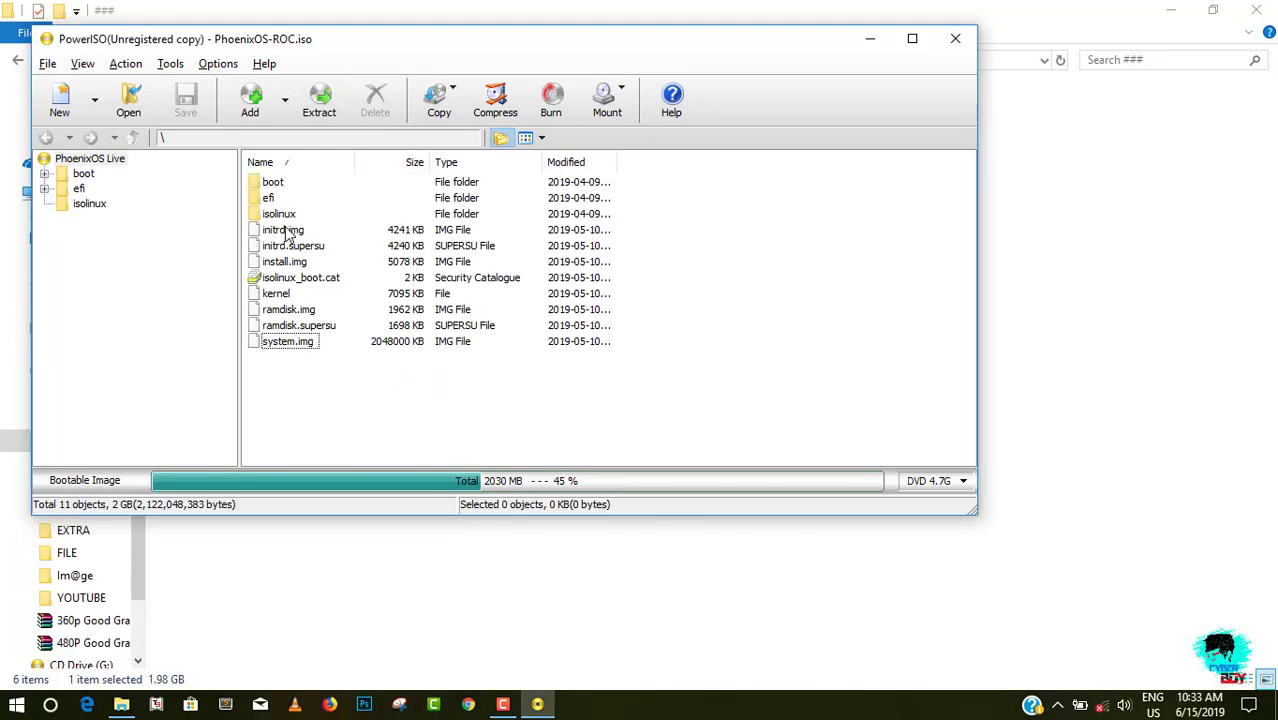
Extract only initrd.img, install.img, kernel, ramdisk.img and system.img from the ISO to C:\PhoenixOS-ROC, then close PowerISO
{"action": "left_click", "coordinate": [285, 230]}
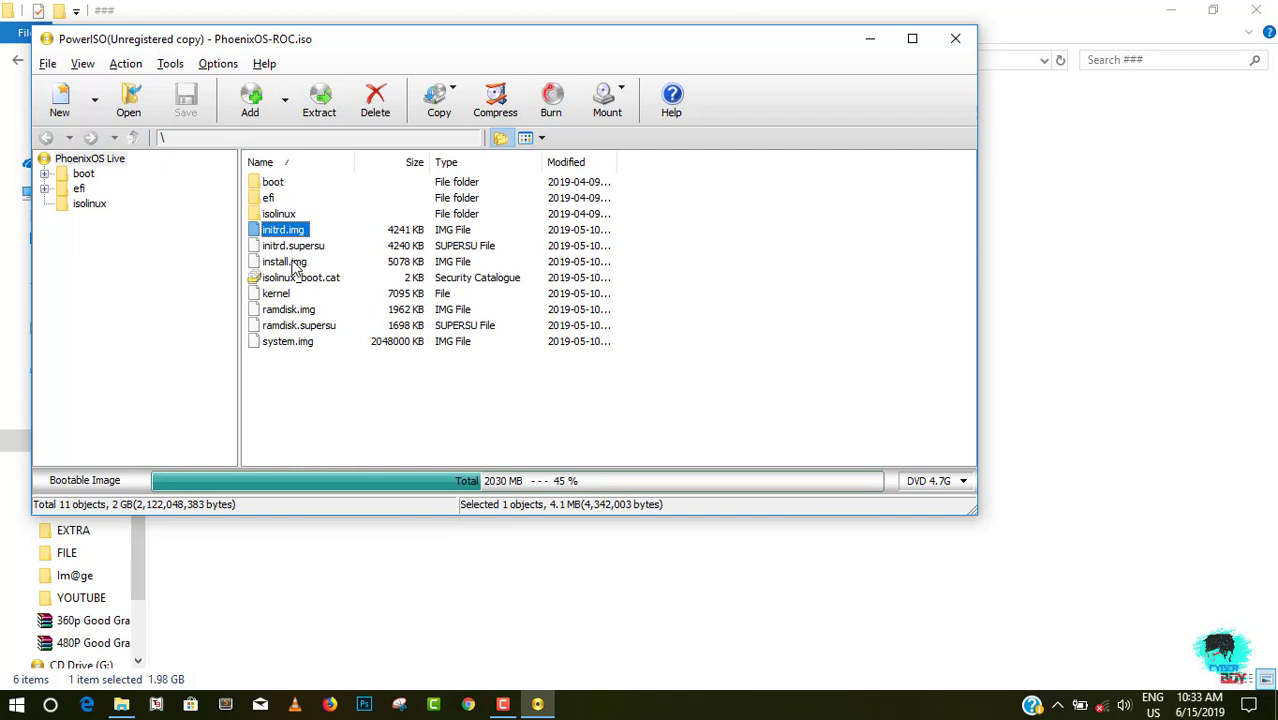
{"action": "left_click", "coordinate": [290, 262], "text": "ctrl"}
{"action": "left_click", "coordinate": [278, 294], "text": "ctrl"}
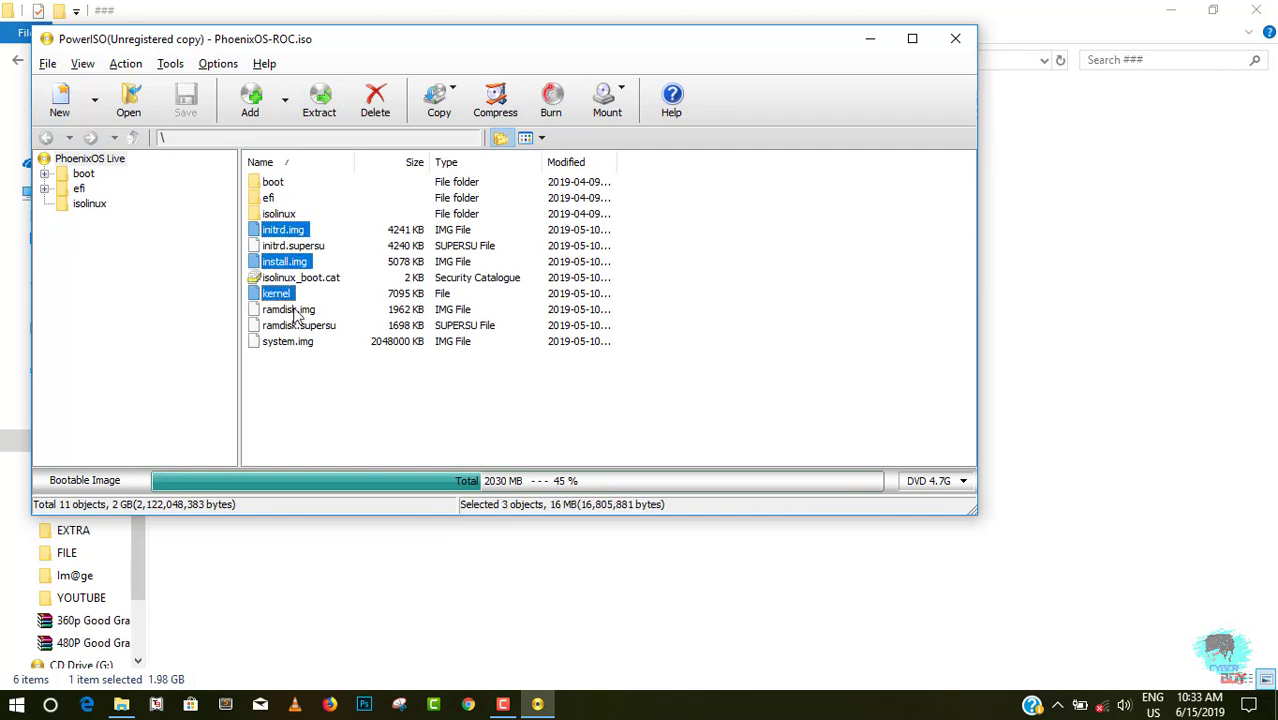
{"action": "left_click", "coordinate": [299, 312], "text": "ctrl"}
{"action": "left_click", "coordinate": [297, 344], "text": "ctrl"}
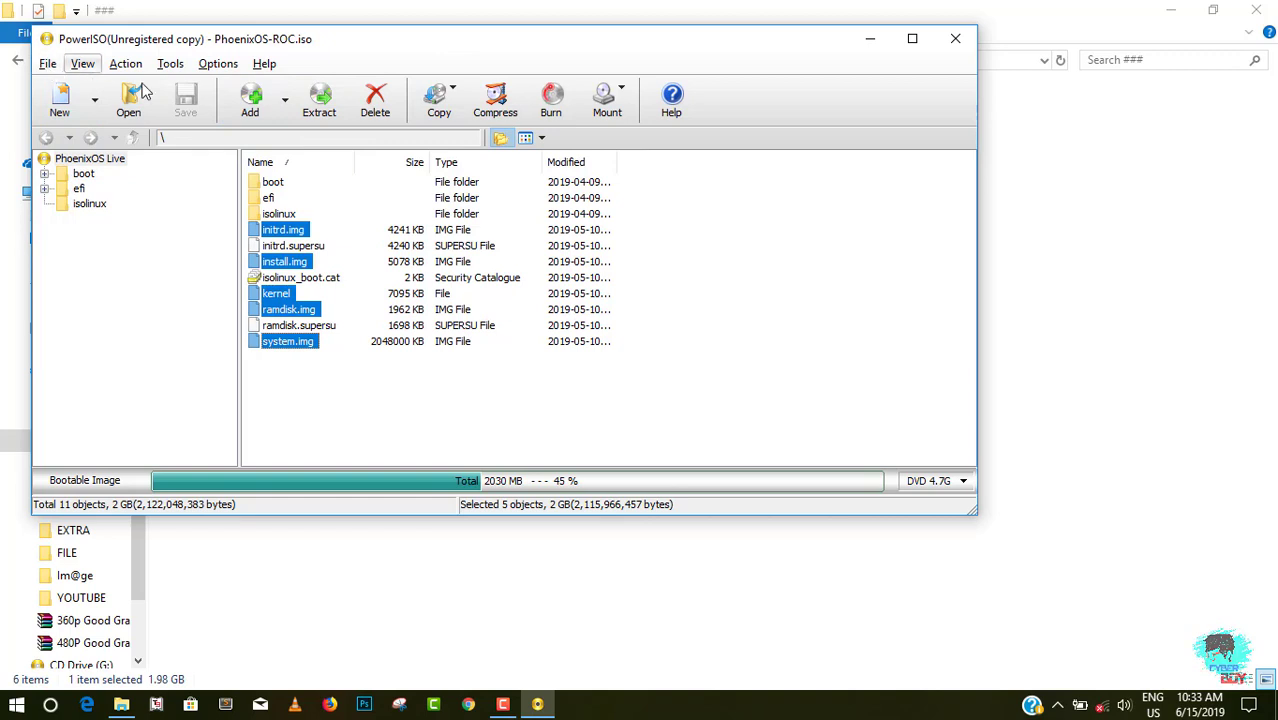
{"action": "left_click", "coordinate": [322, 101]}
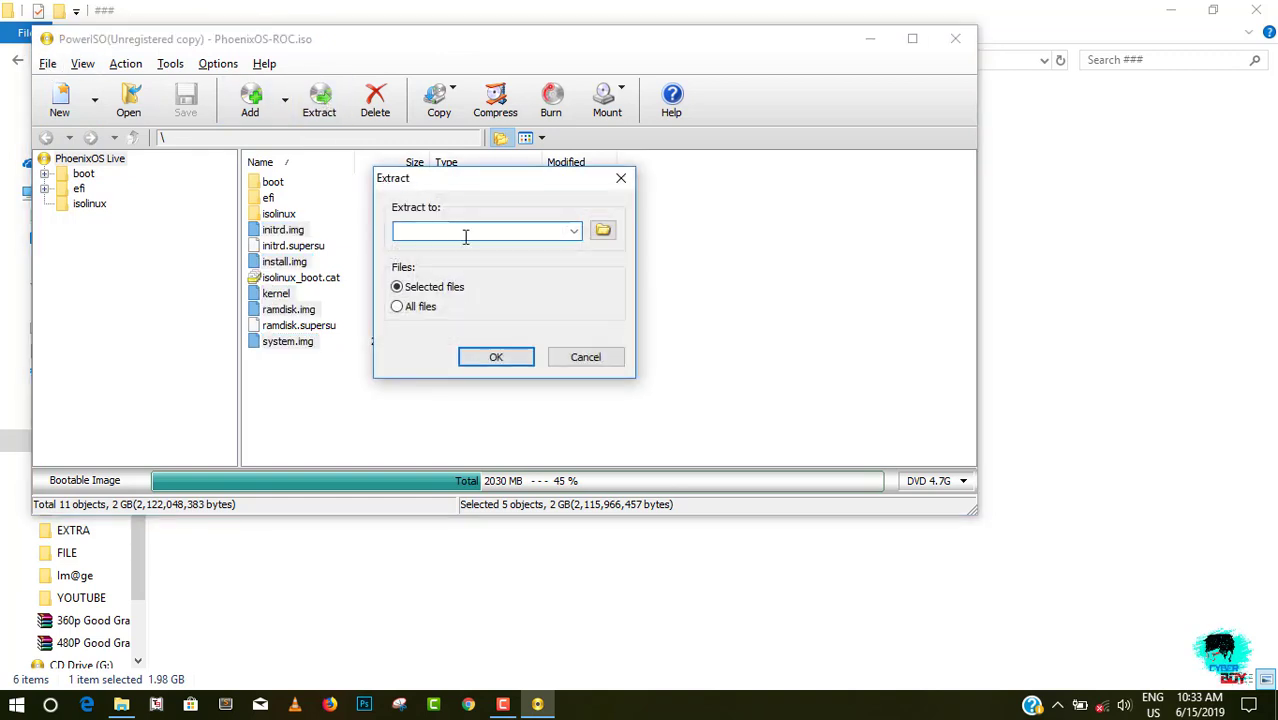
{"action": "left_click", "coordinate": [603, 230]}
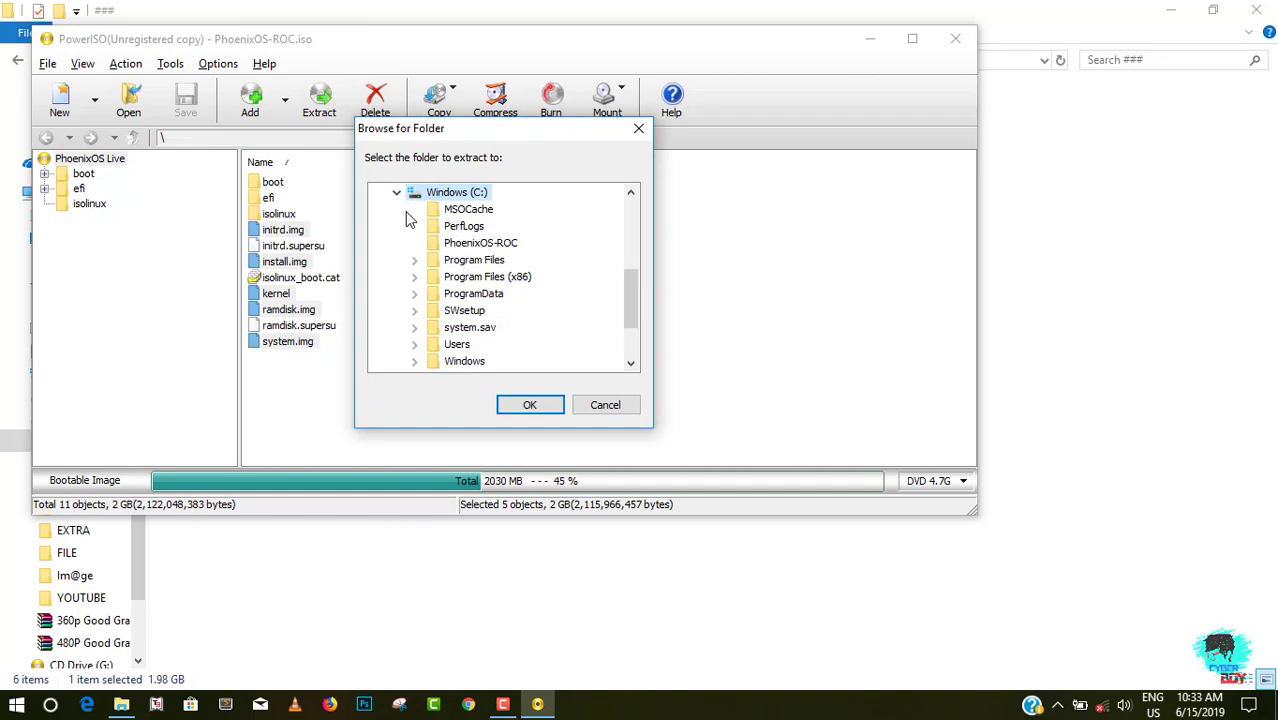
{"action": "left_click", "coordinate": [397, 192]}
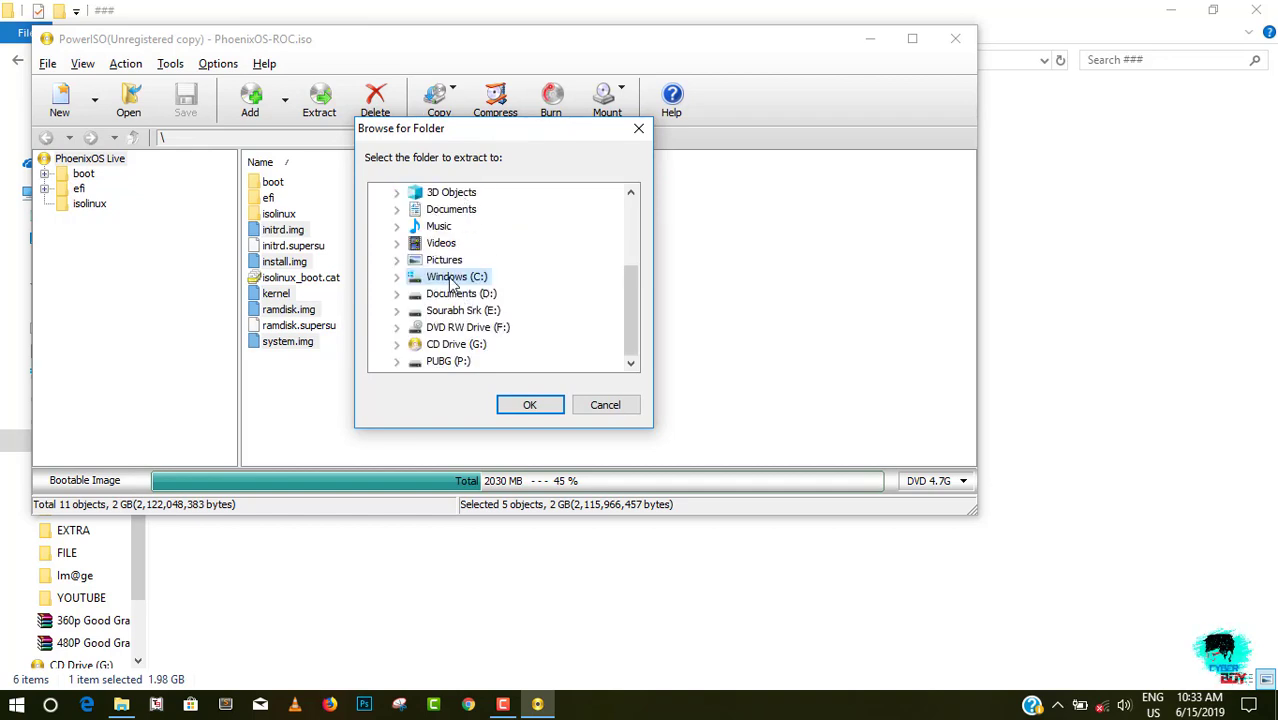
{"action": "left_click", "coordinate": [395, 279]}
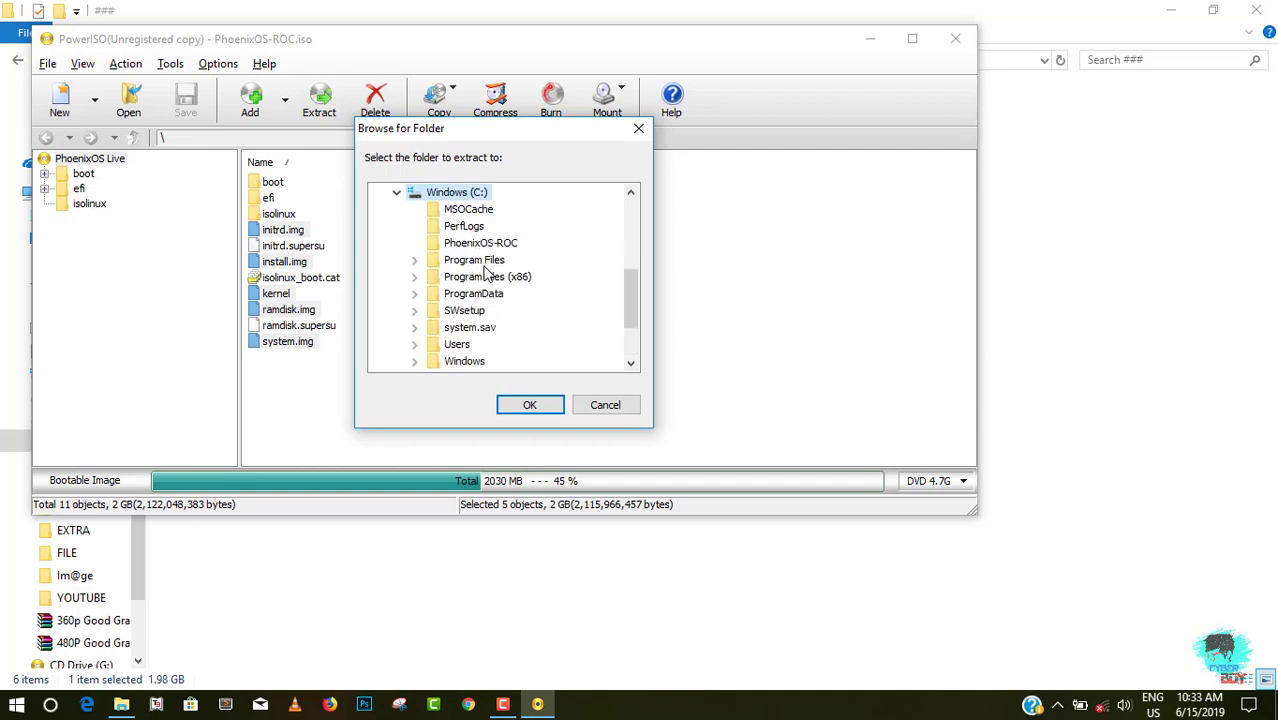
{"action": "left_click", "coordinate": [460, 246]}
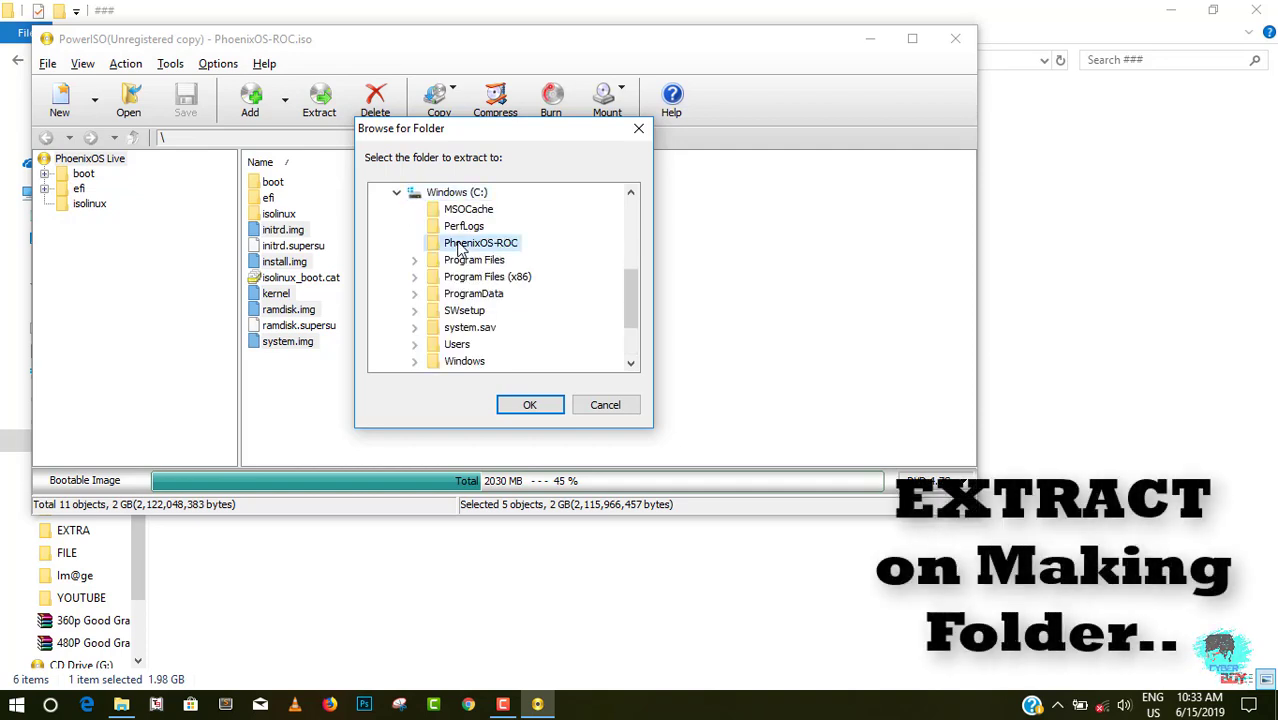
{"action": "left_click", "coordinate": [530, 404]}
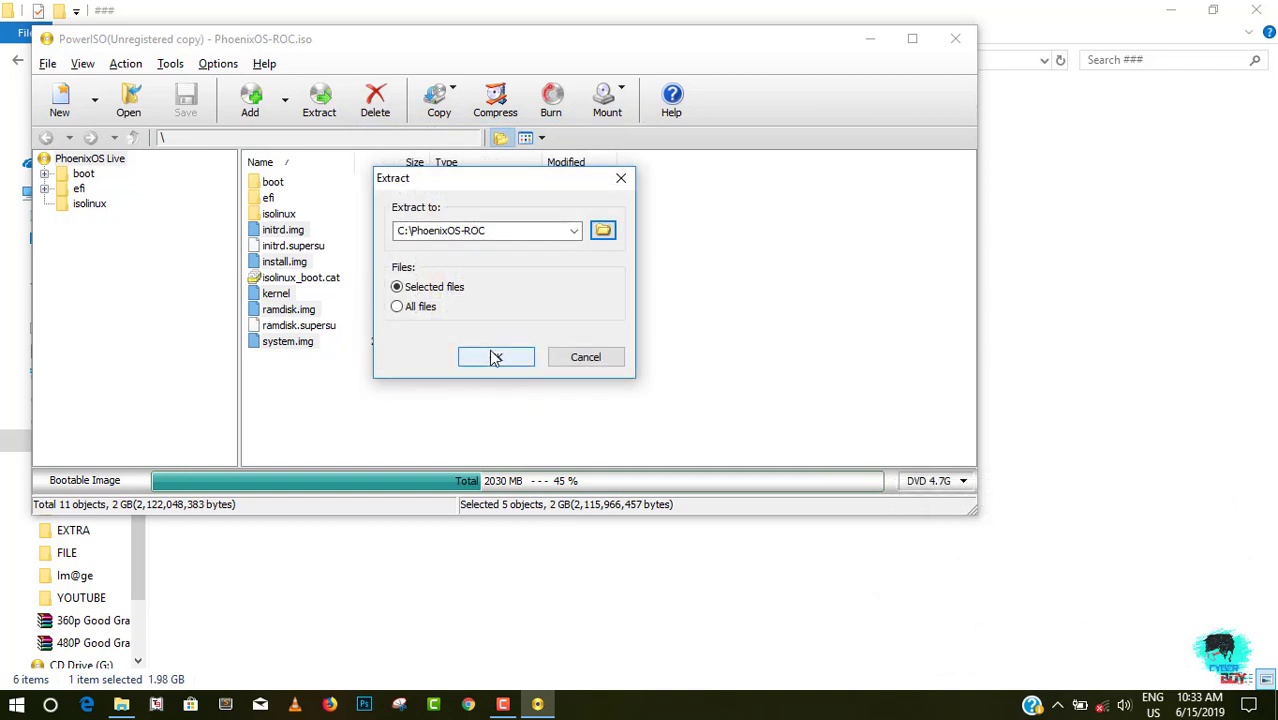
{"action": "left_click", "coordinate": [495, 358]}
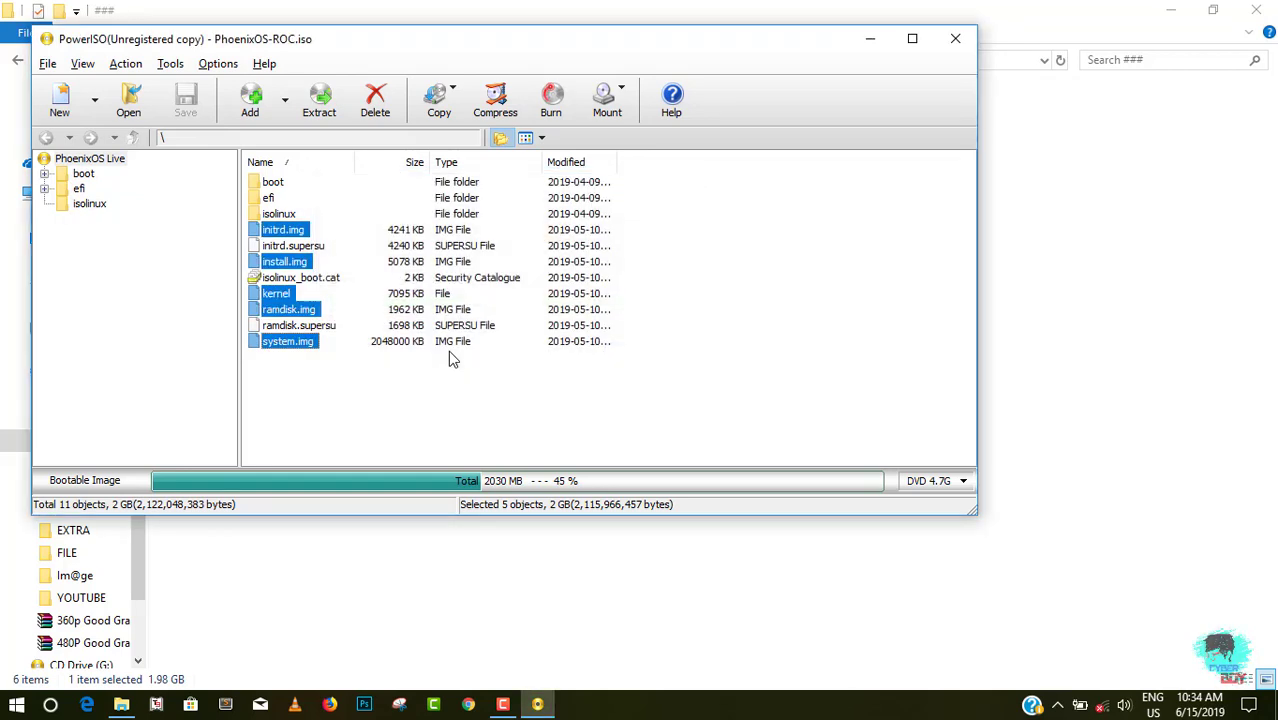
{"action": "left_click", "coordinate": [449, 357]}
{"action": "left_click", "coordinate": [962, 41]}
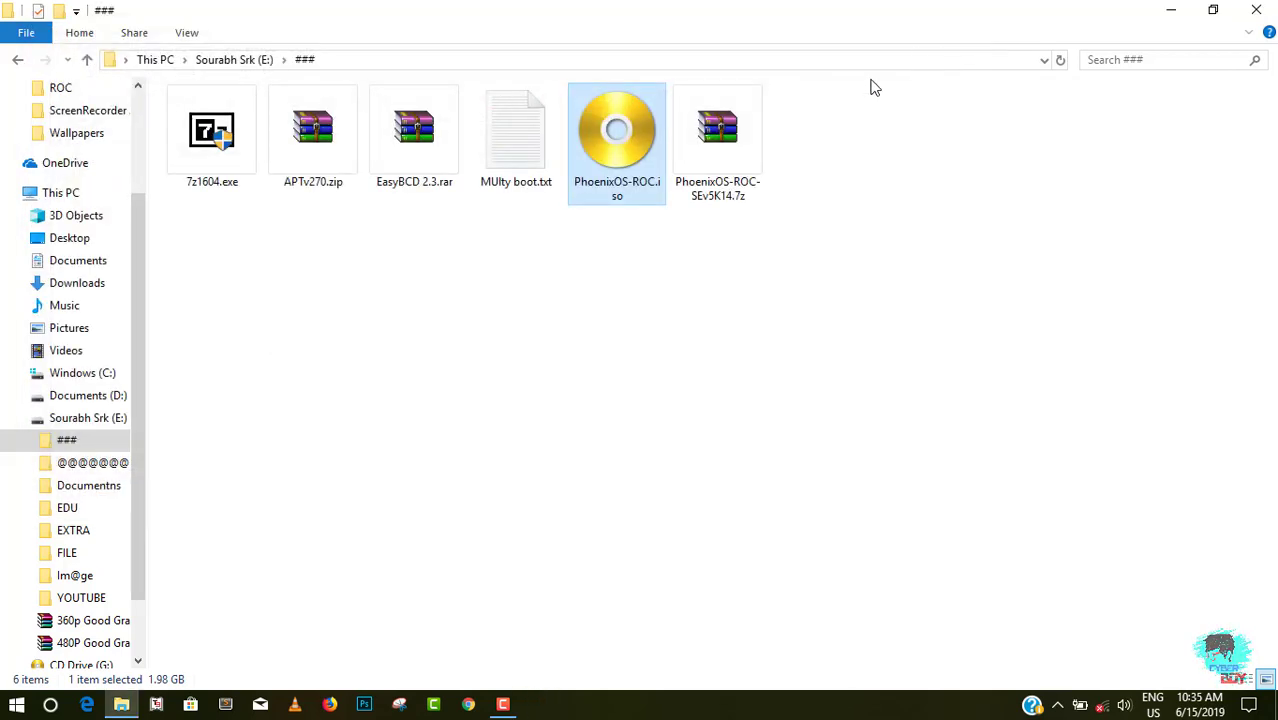
Extract APTv270.zip within the ### folder, entering the archive password for its encrypted files
{"action": "left_click_drag", "start_coordinate": [731, 267], "coordinate": [533, 277]}
{"action": "left_click", "coordinate": [533, 277]}
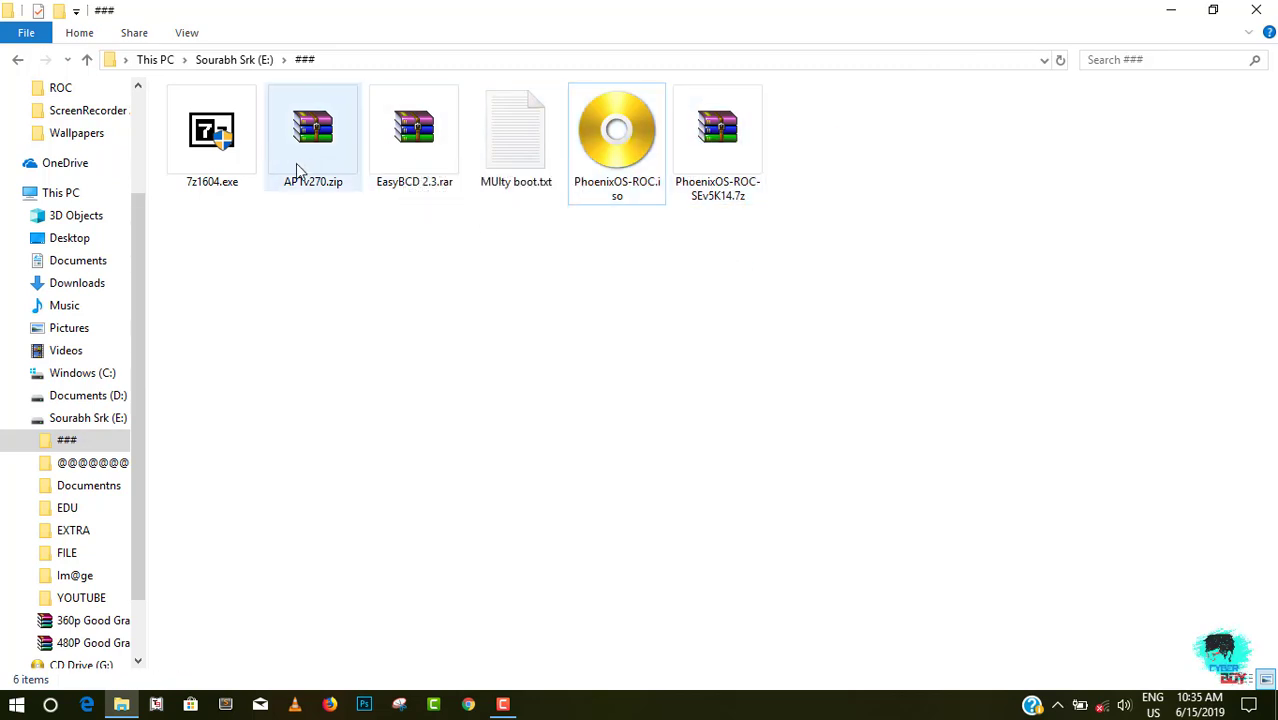
{"action": "left_click", "coordinate": [303, 175]}
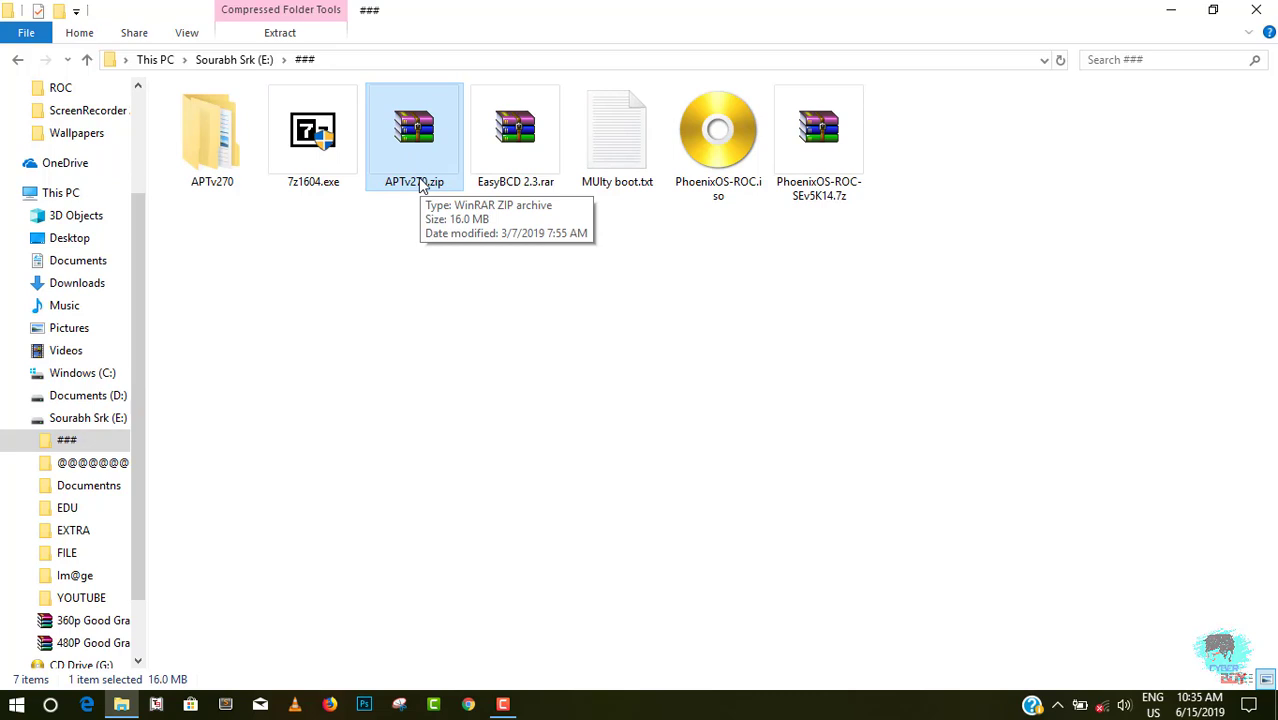
{"action": "right_click", "coordinate": [422, 187]}
{"action": "left_click", "coordinate": [489, 256]}
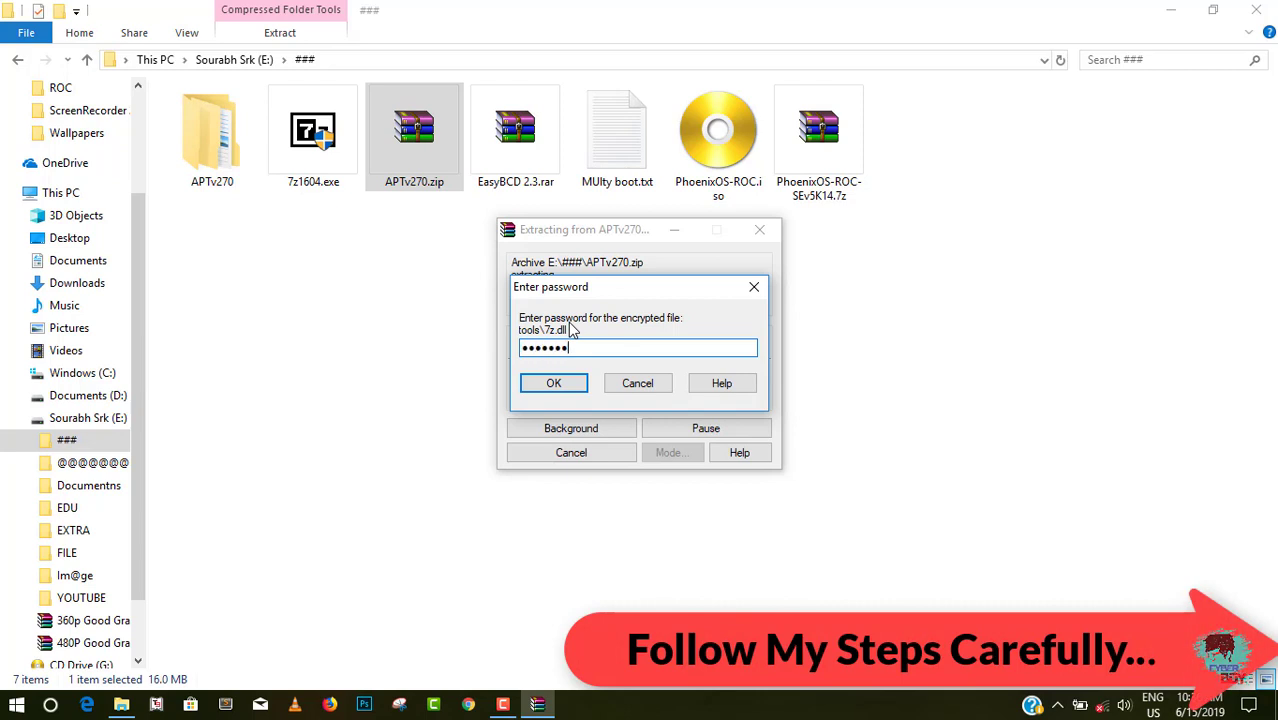
{"action": "key", "text": "Return"}
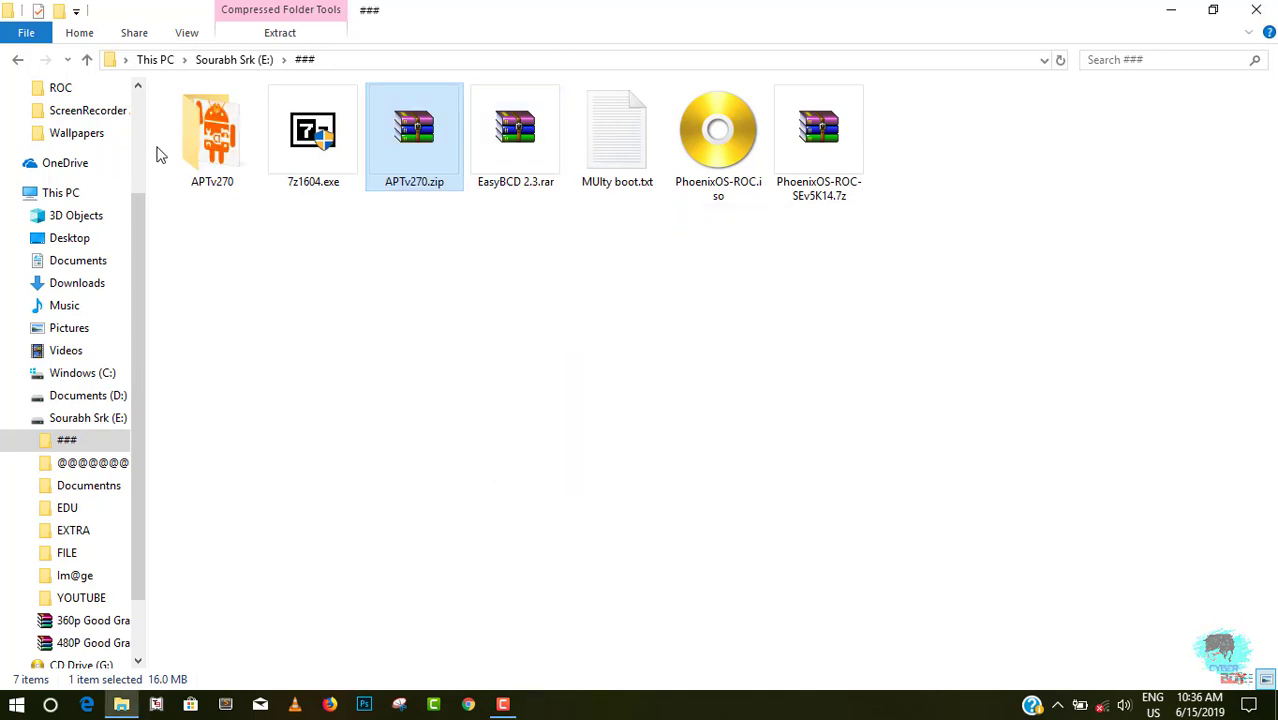
Move the extracted APTv270 folder from E:\### to the root of drive C:
{"action": "double_click", "coordinate": [218, 165]}
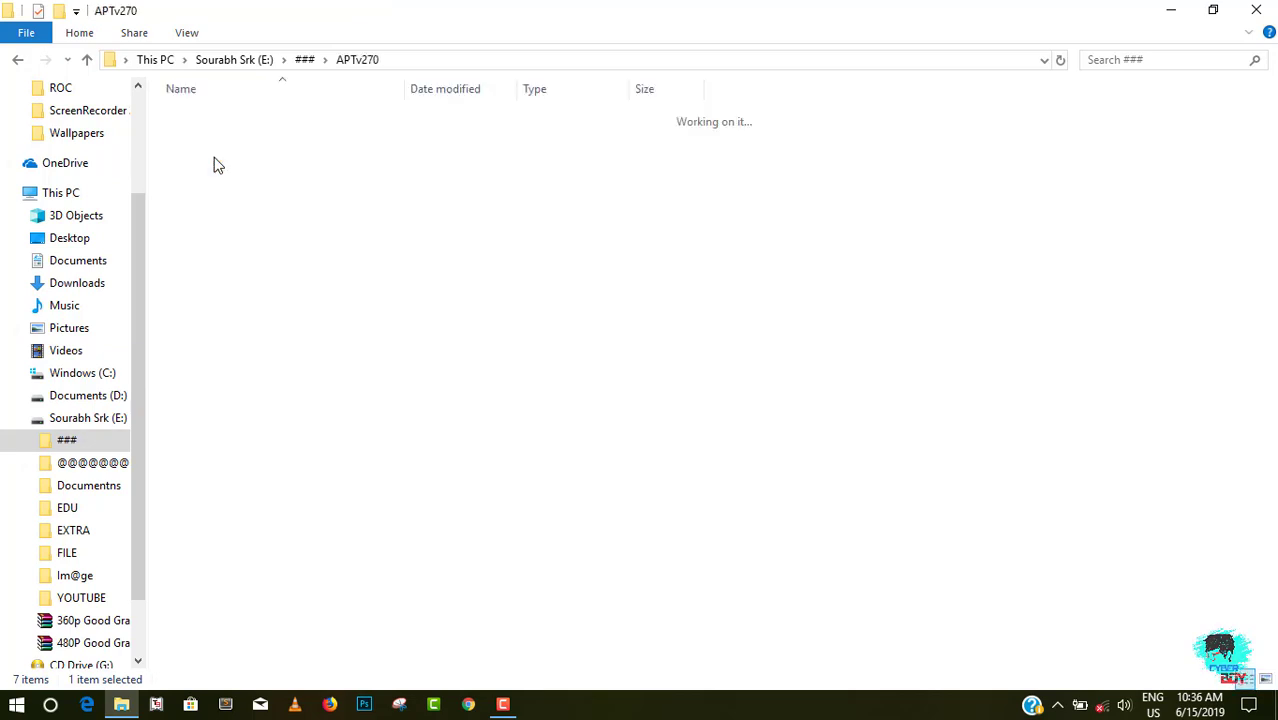
{"action": "left_click", "coordinate": [18, 60]}
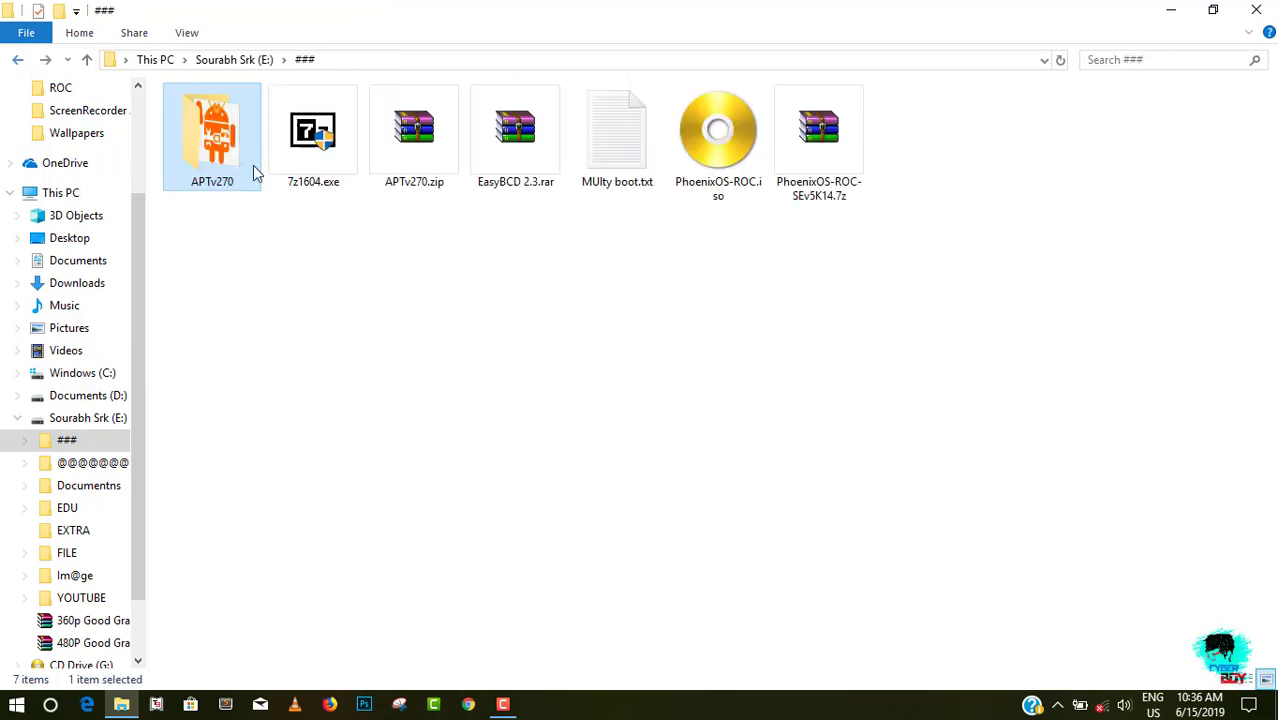
{"action": "right_click", "coordinate": [211, 152]}
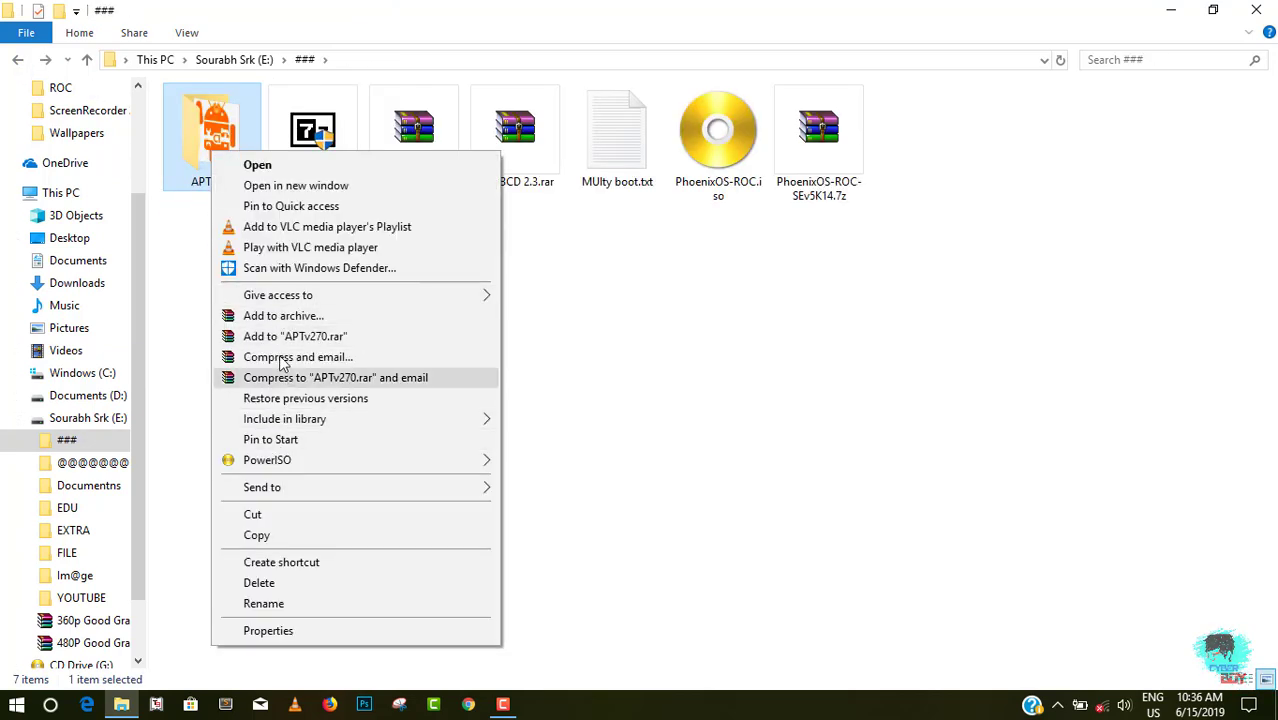
{"action": "left_click", "coordinate": [257, 515]}
{"action": "left_click", "coordinate": [78, 373]}
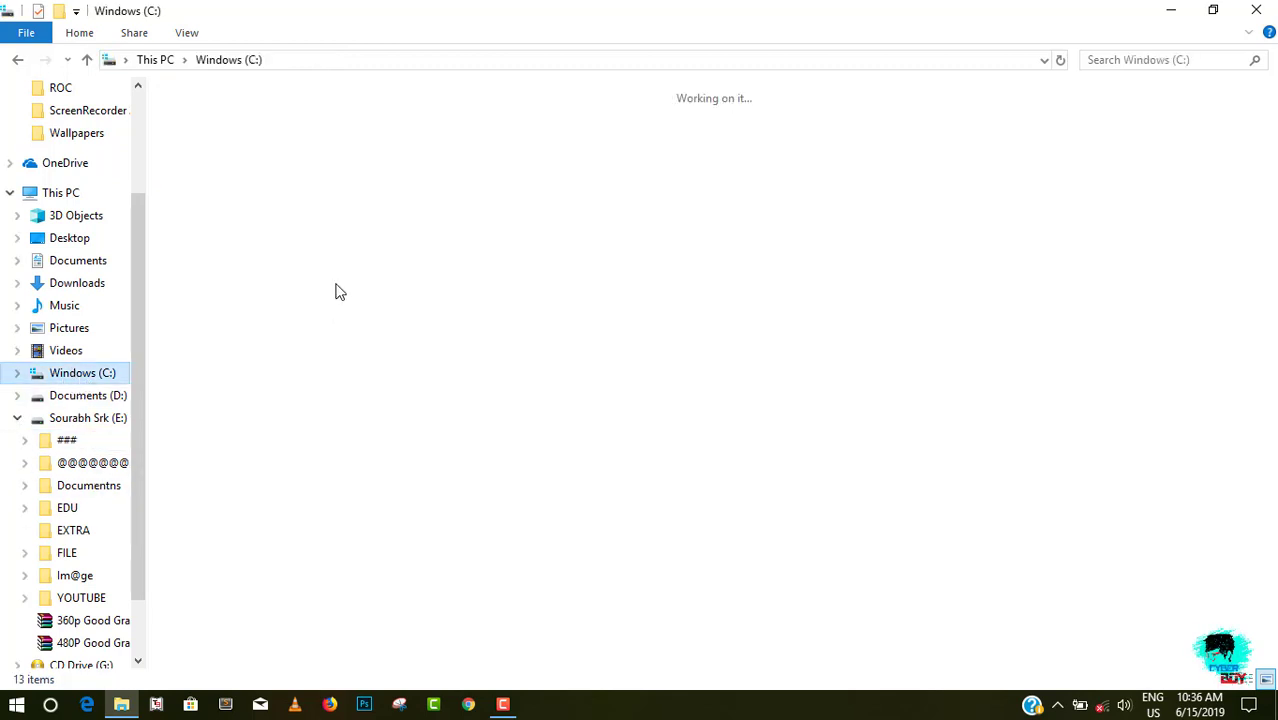
{"action": "right_click", "coordinate": [600, 275]}
{"action": "left_click", "coordinate": [640, 371]}
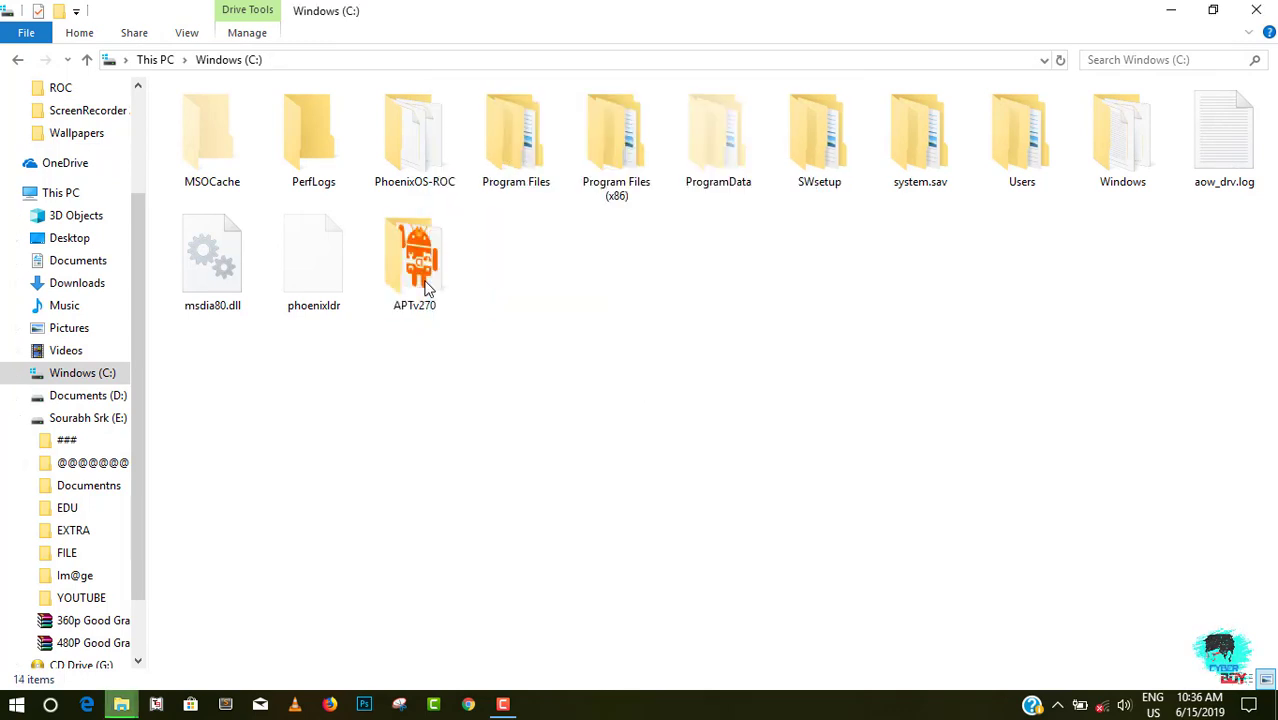
Run APT.exe from C:\APTv270 as administrator, minimize the folder window, and continue past the toolbox's splash screen
{"action": "left_click", "coordinate": [427, 288]}
{"action": "double_click", "coordinate": [436, 272]}
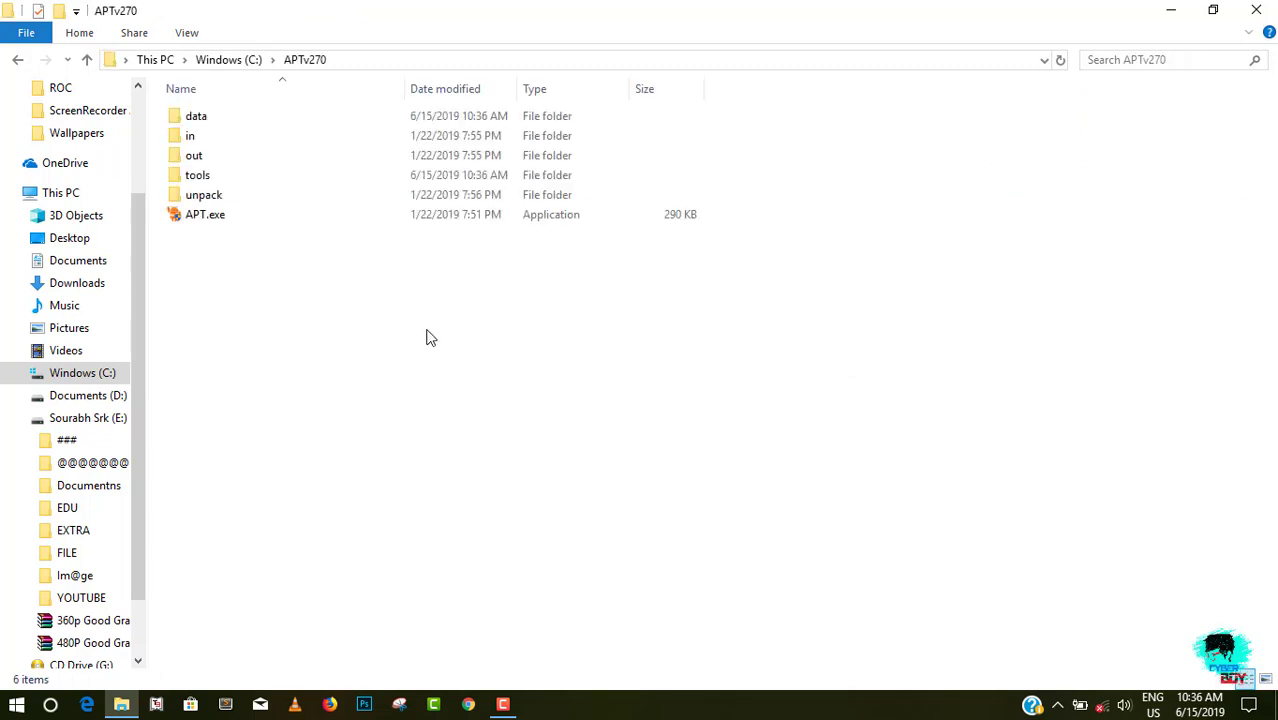
{"action": "right_click", "coordinate": [214, 216]}
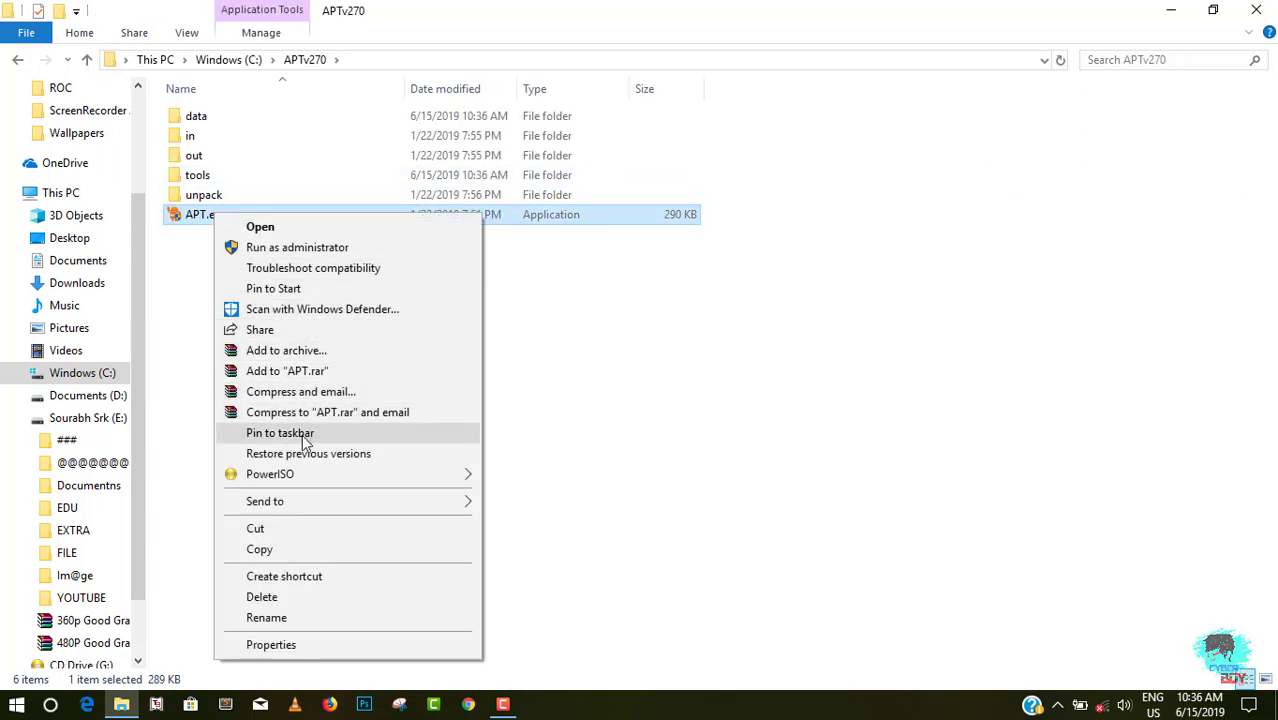
{"action": "left_click", "coordinate": [295, 250]}
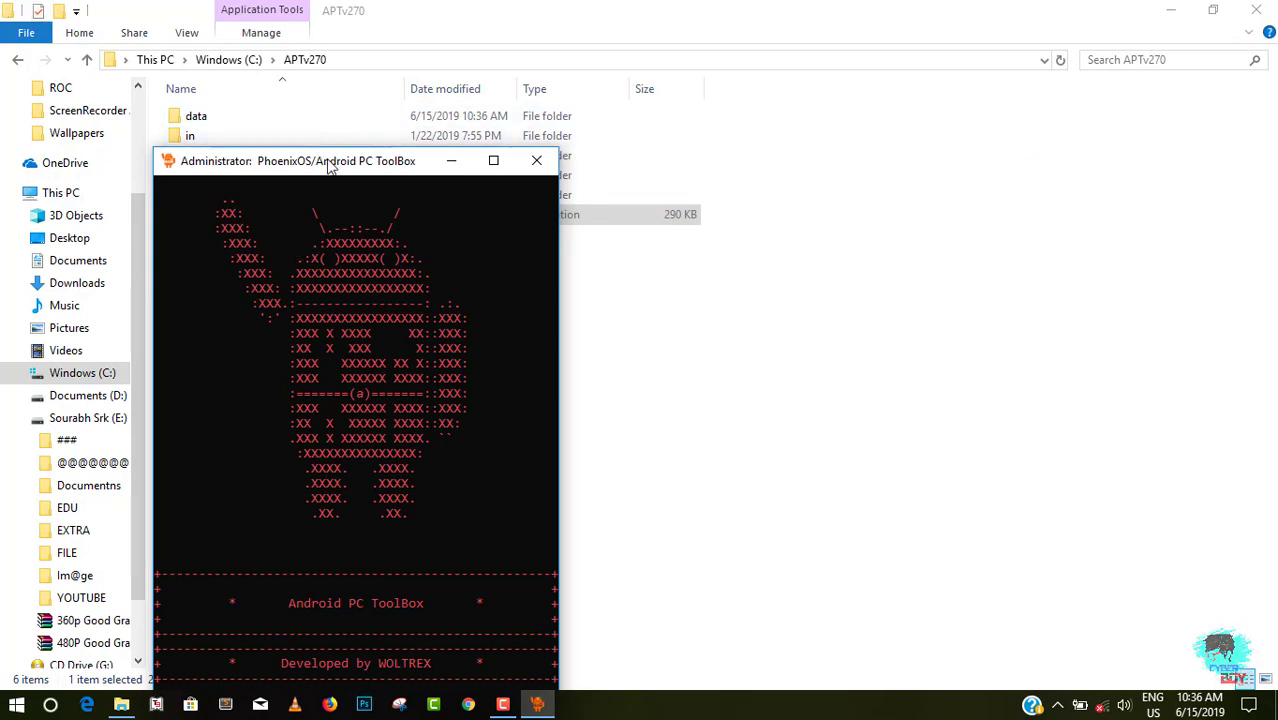
{"action": "left_click_drag", "start_coordinate": [331, 161], "coordinate": [536, 18]}
{"action": "left_click", "coordinate": [1171, 9]}
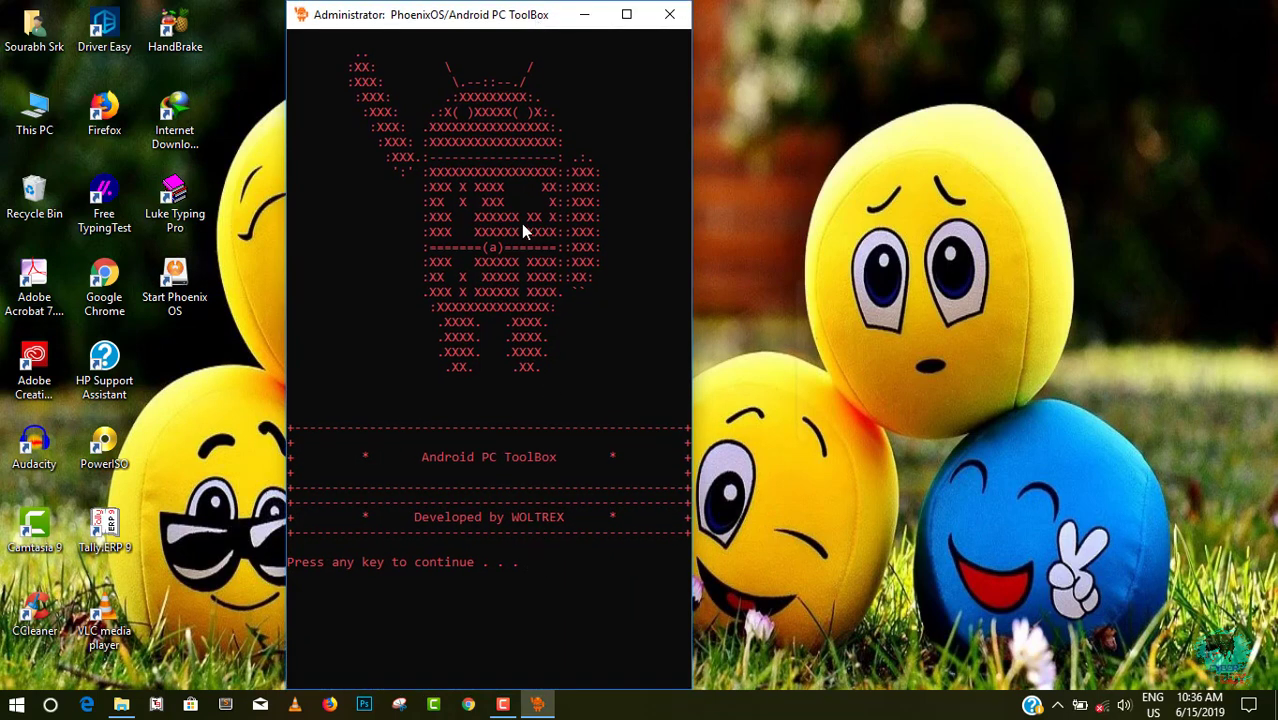
{"action": "key", "text": "Return"}
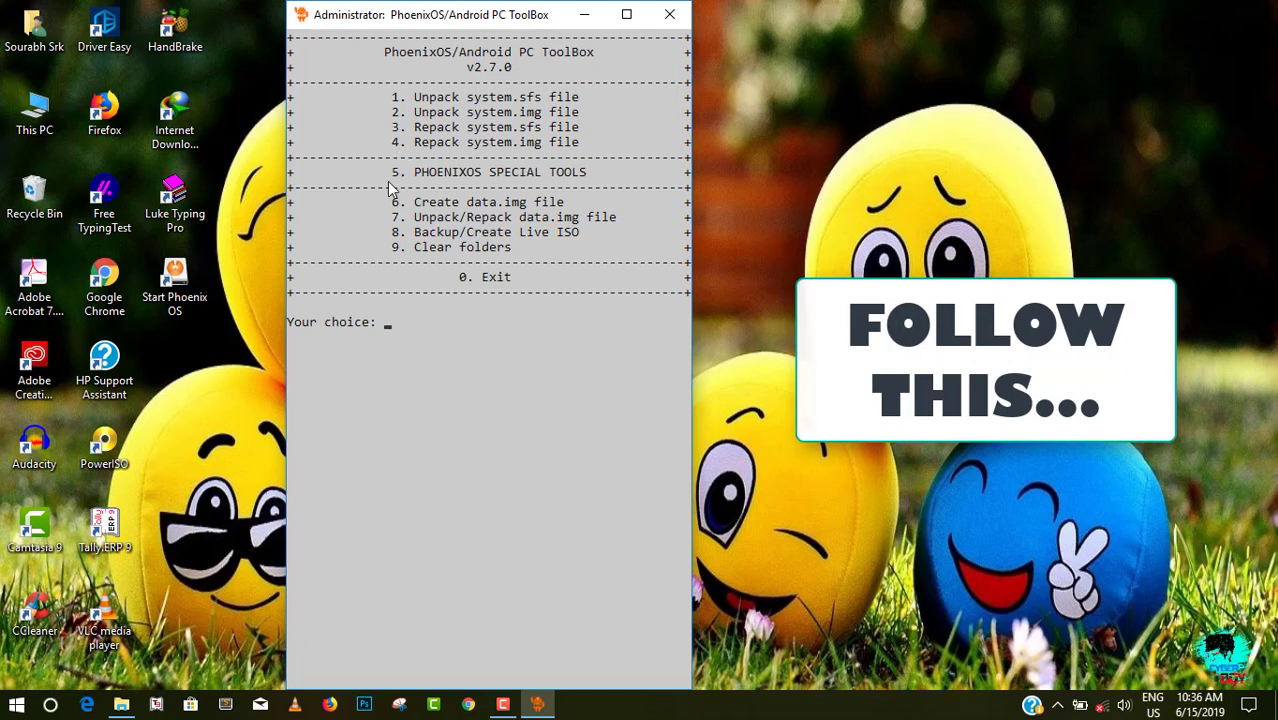
Choose option 6 to create a data.img file, with creation method 1, using your data files
{"action": "left_click_drag", "start_coordinate": [393, 203], "coordinate": [560, 201]}
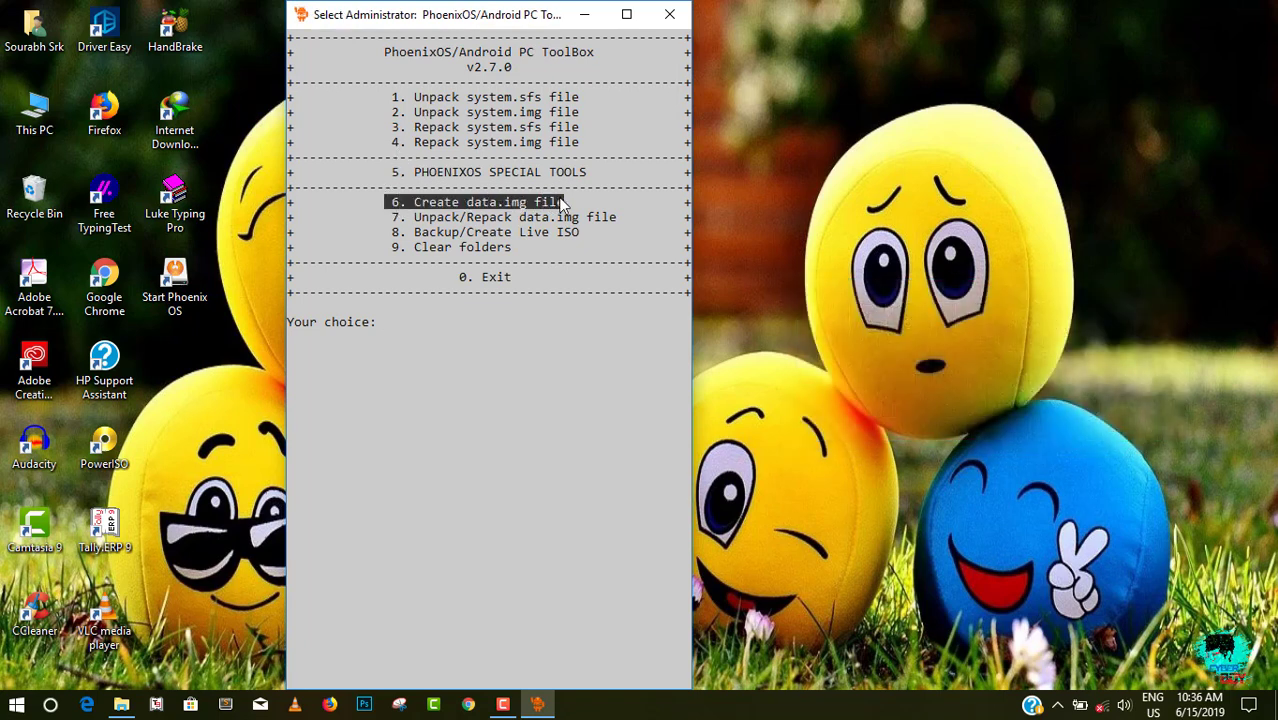
{"action": "left_click", "coordinate": [378, 322]}
{"action": "right_click", "coordinate": [380, 325]}
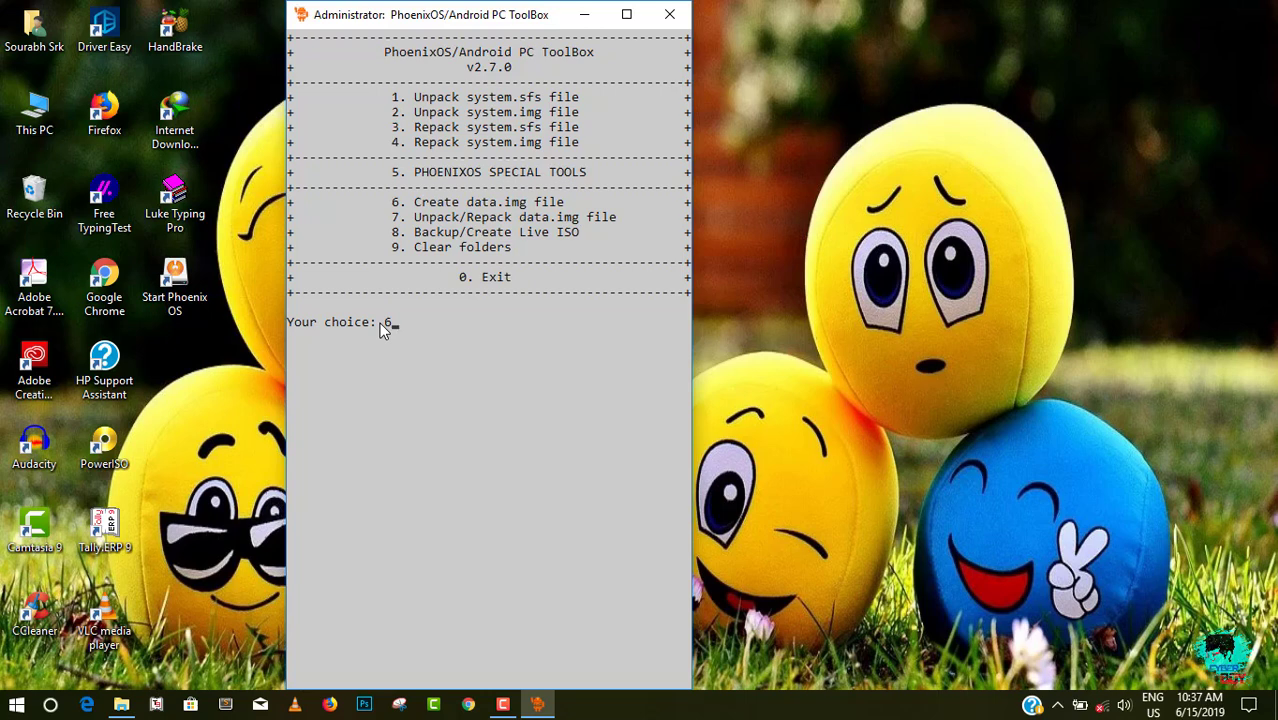
{"action": "key", "text": "Return"}
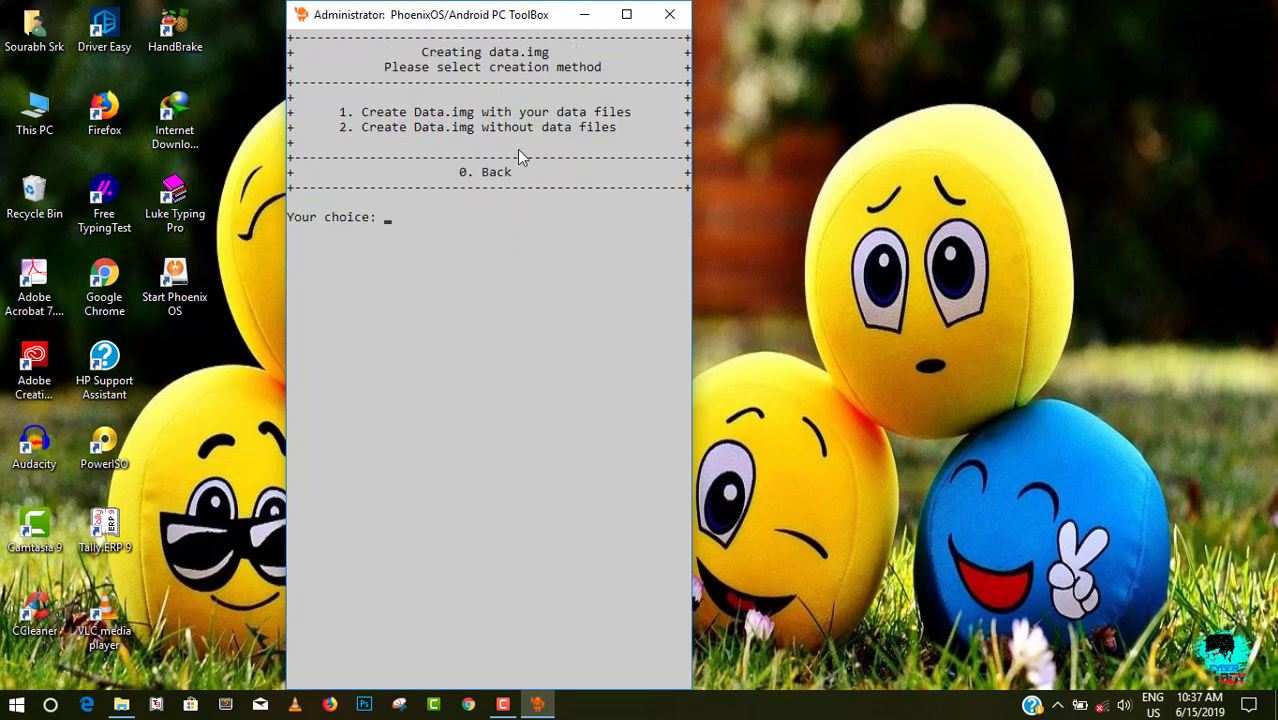
{"action": "left_click_drag", "start_coordinate": [340, 112], "coordinate": [613, 113]}
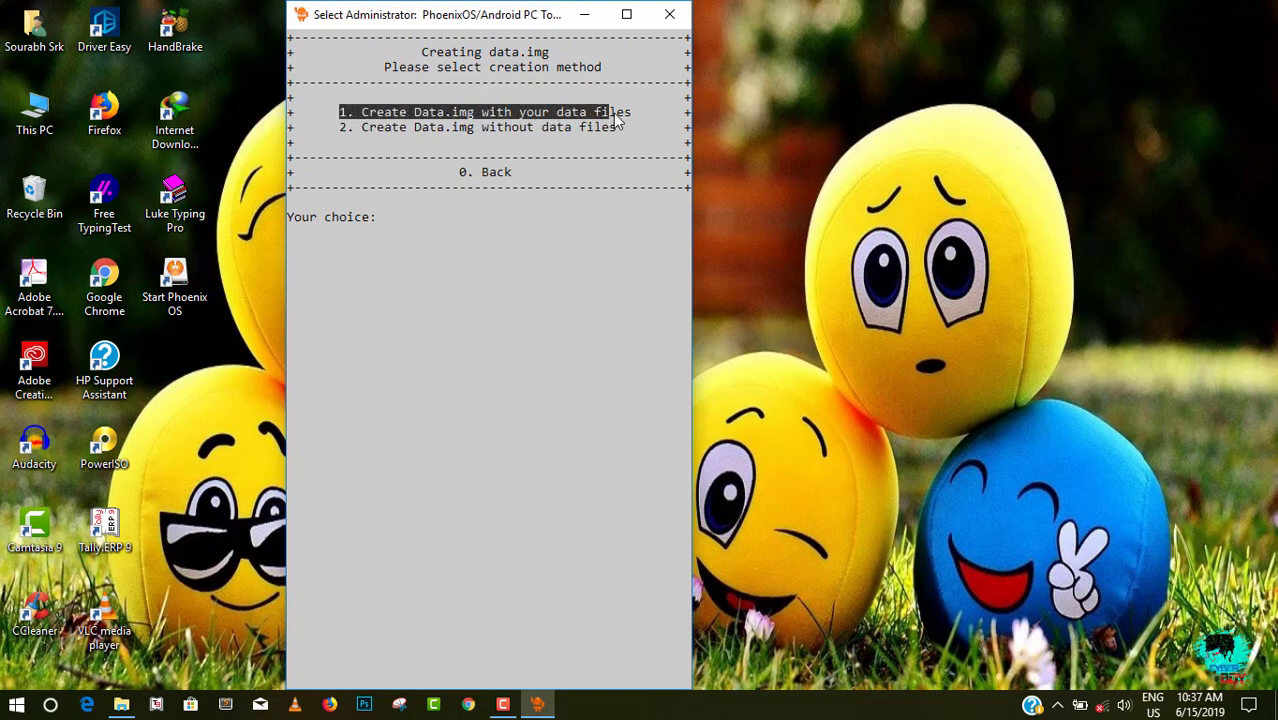
{"action": "left_click", "coordinate": [410, 202]}
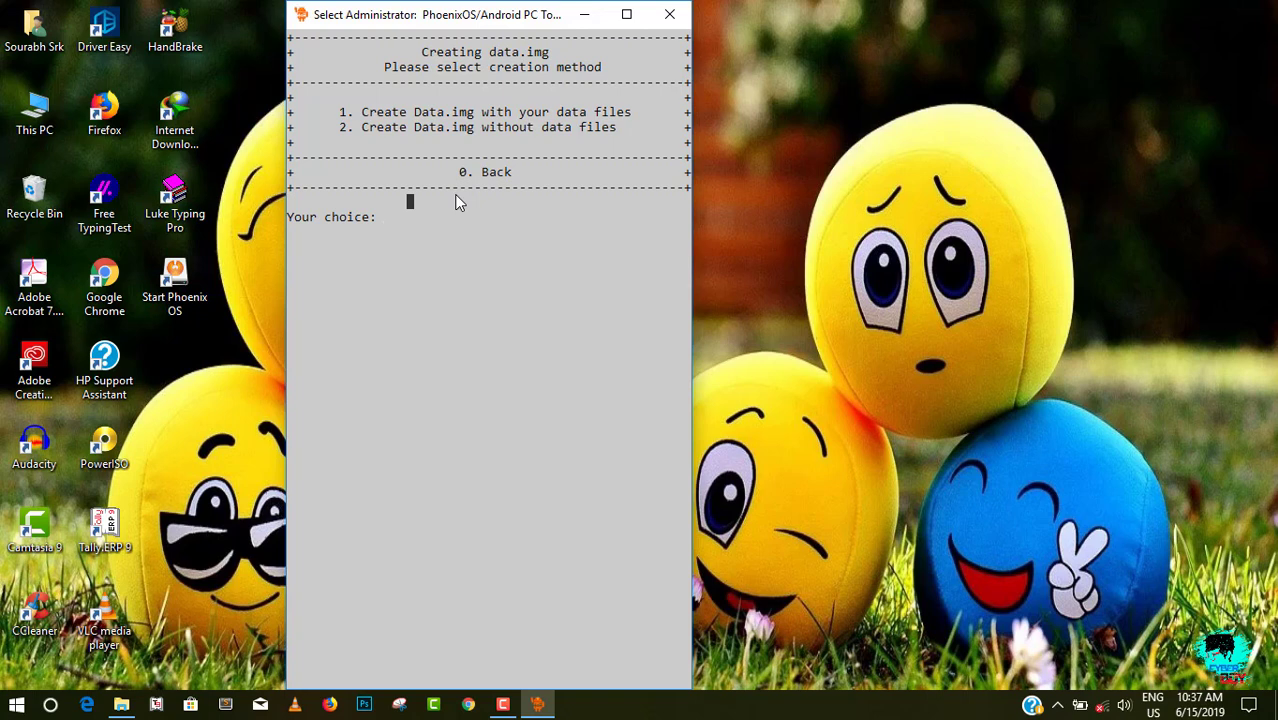
{"action": "type", "text": "1"}
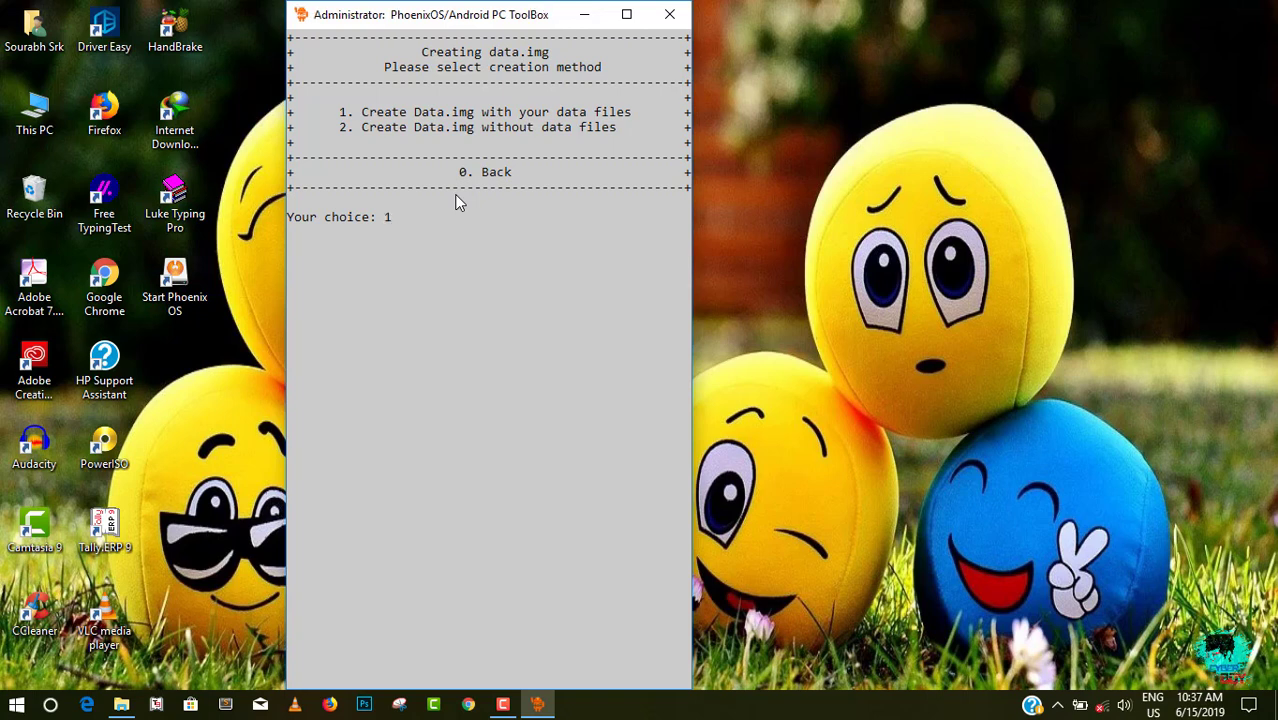
{"action": "key", "text": "Return"}
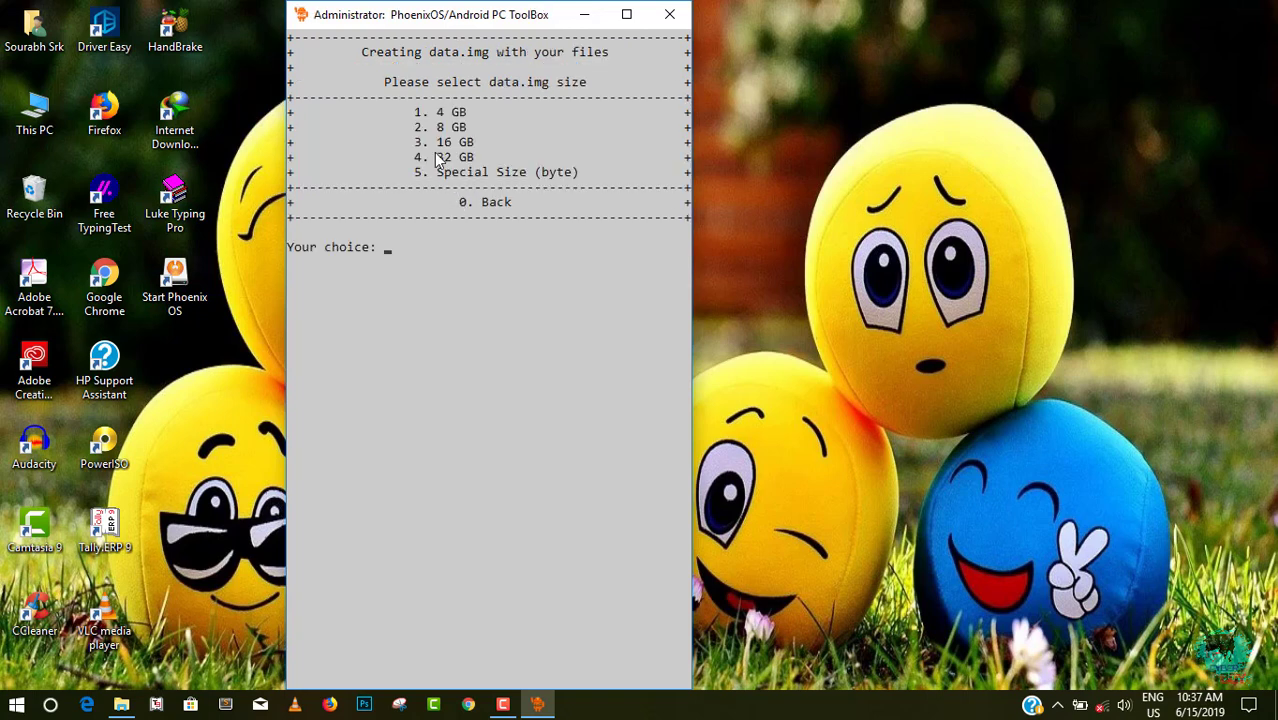
Choose size option 2 to create data.img at 8 GB
{"action": "left_click_drag", "start_coordinate": [414, 143], "coordinate": [473, 148]}
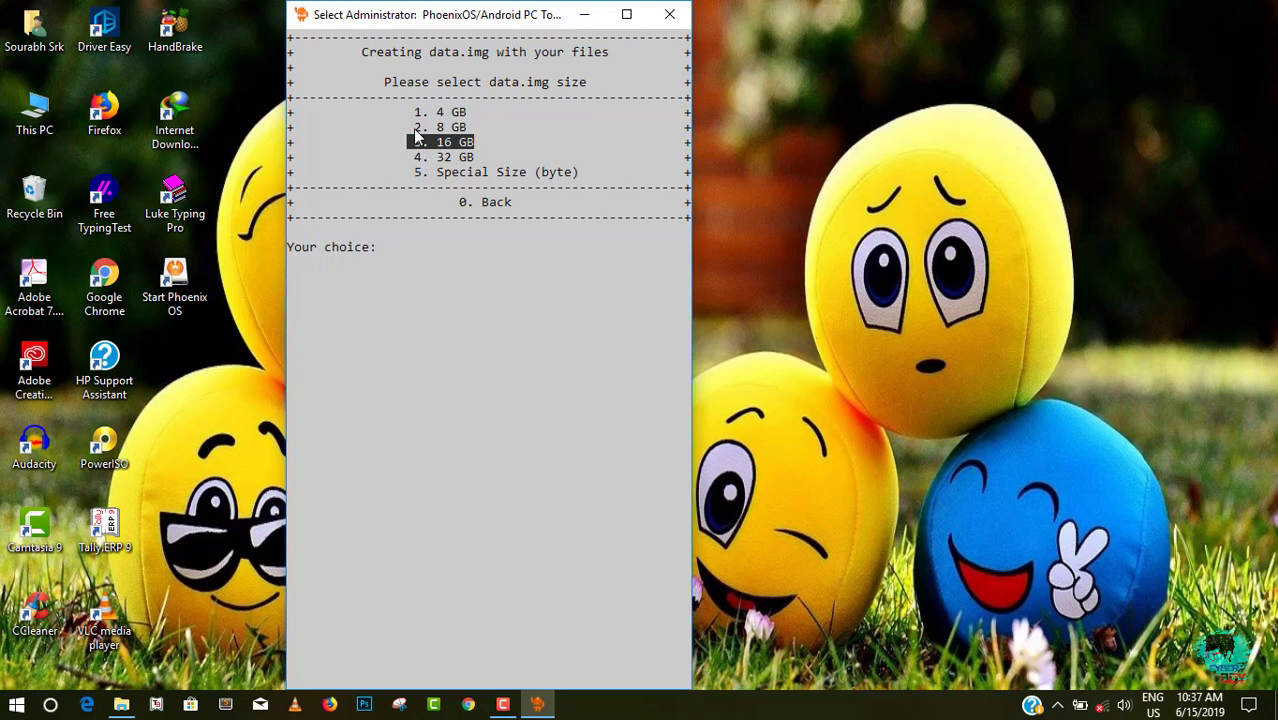
{"action": "left_click_drag", "start_coordinate": [409, 128], "coordinate": [489, 128]}
{"action": "left_click_drag", "start_coordinate": [409, 128], "coordinate": [460, 141]}
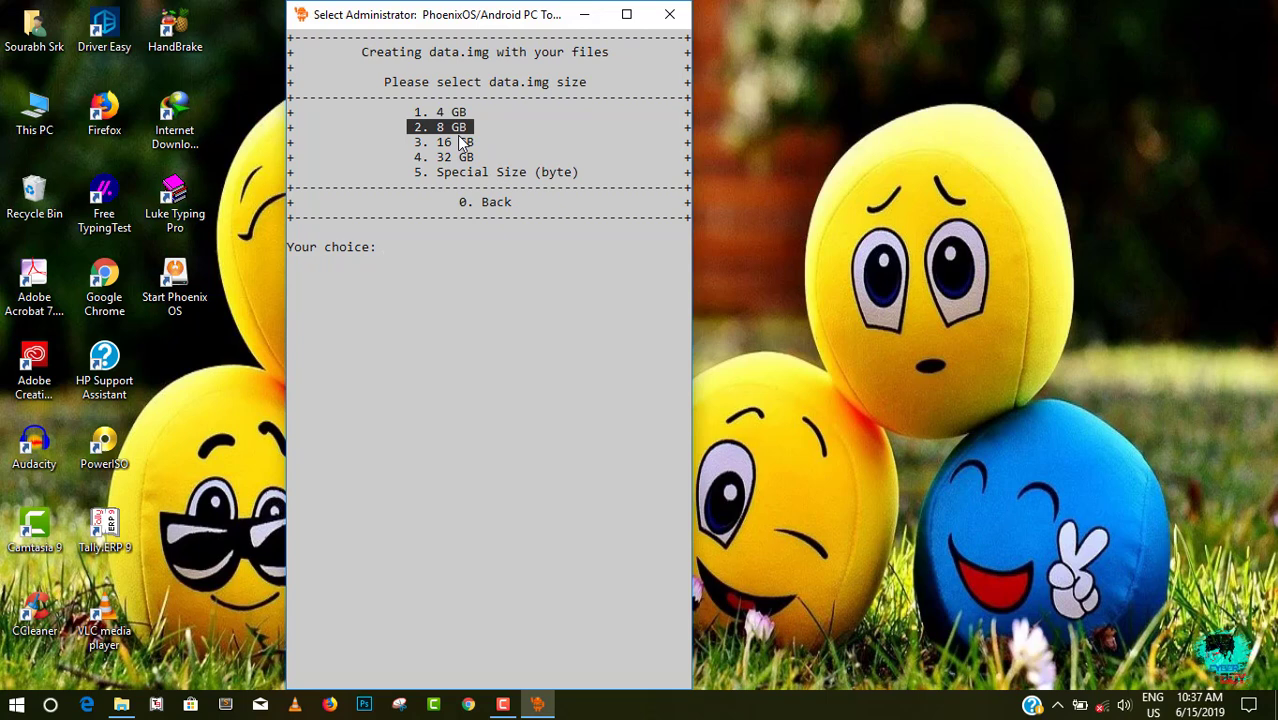
{"action": "type", "text": "2"}
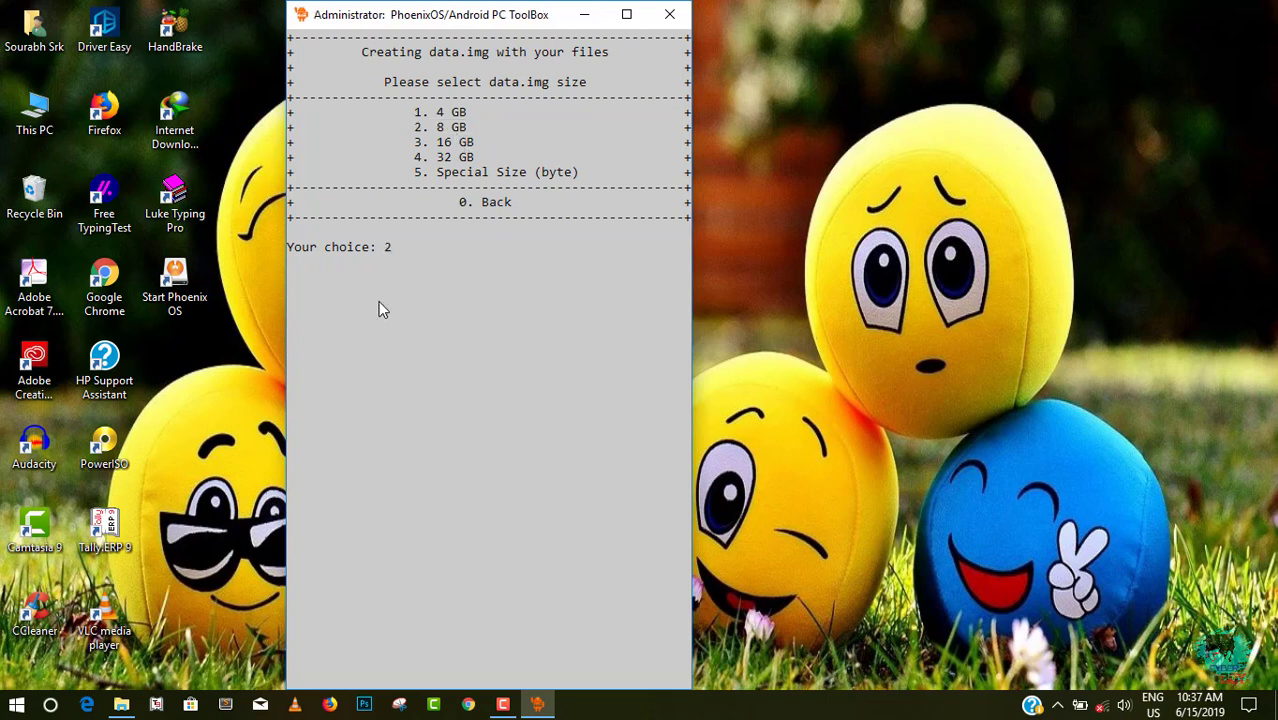
{"action": "key", "text": "Return"}
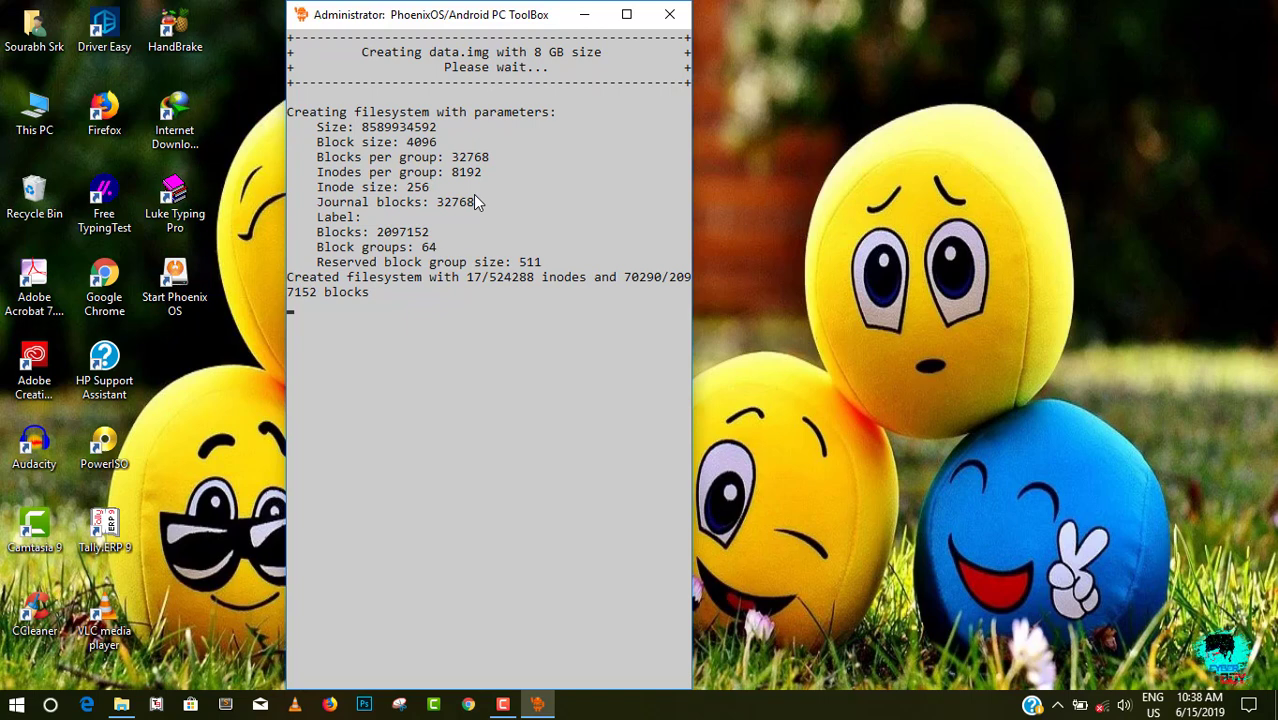
Bring back the APTv270 folder window and close the toolbox once data.img creation has finished
{"action": "left_click", "coordinate": [121, 704]}
{"action": "left_click_drag", "start_coordinate": [491, 21], "coordinate": [590, 33]}
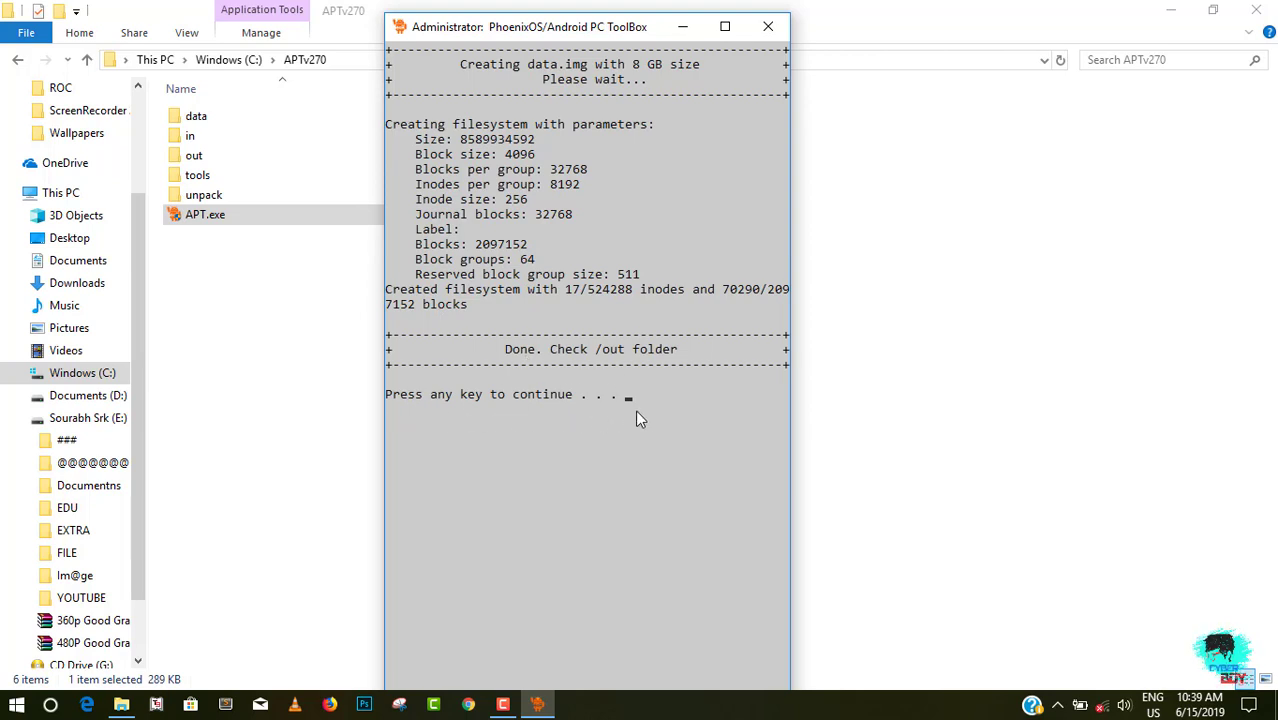
{"action": "key", "text": "Return"}
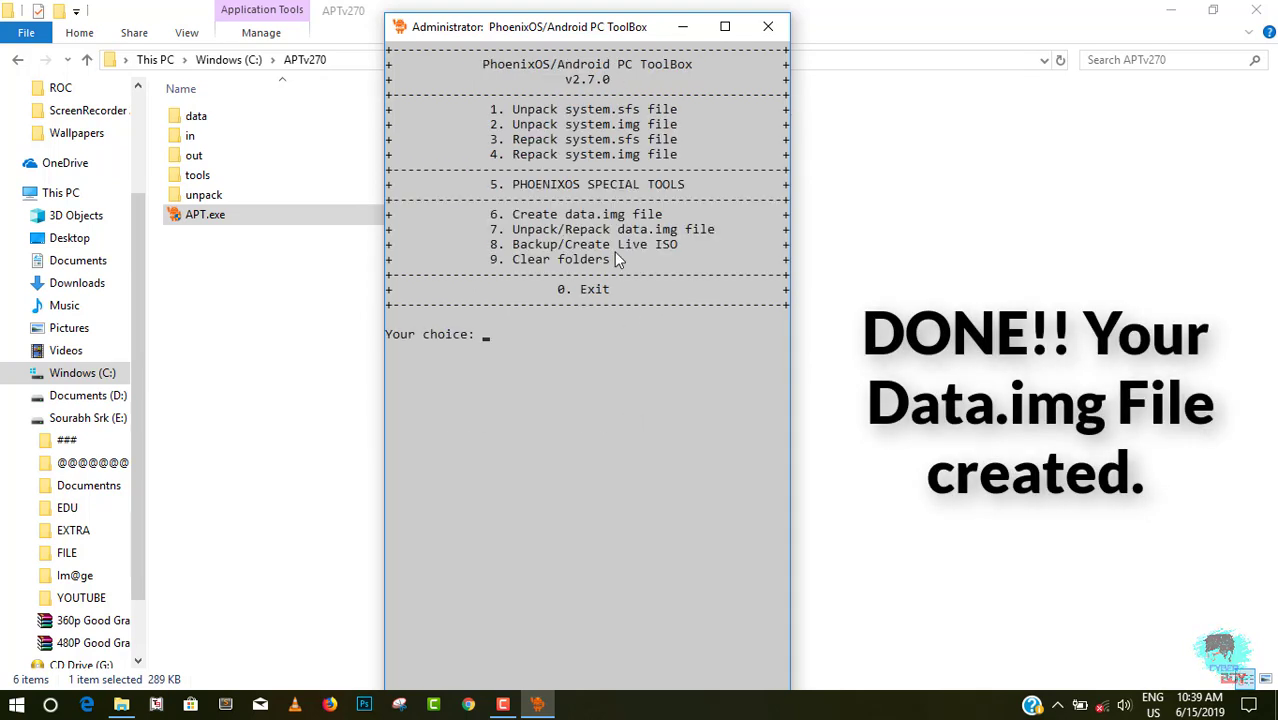
{"action": "left_click", "coordinate": [768, 28]}
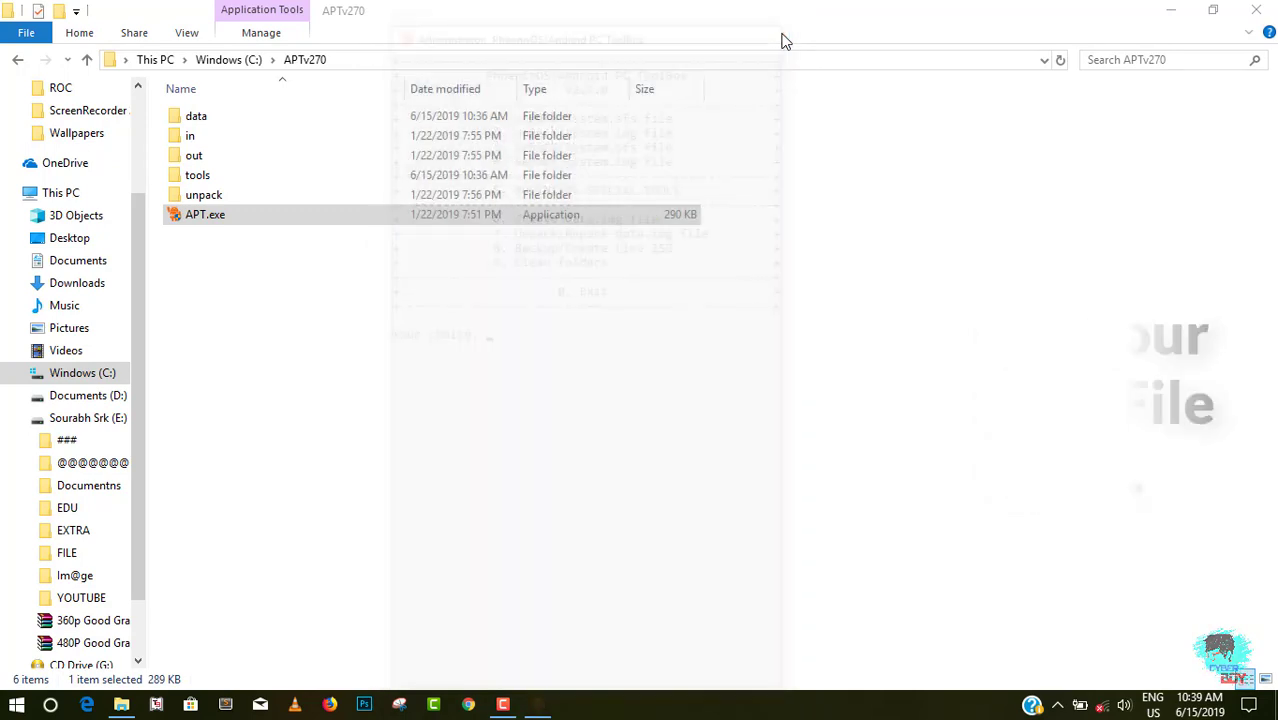
Cut data.img from the out folder in C:\APTv270
{"action": "left_click", "coordinate": [198, 158]}
{"action": "double_click", "coordinate": [198, 158]}
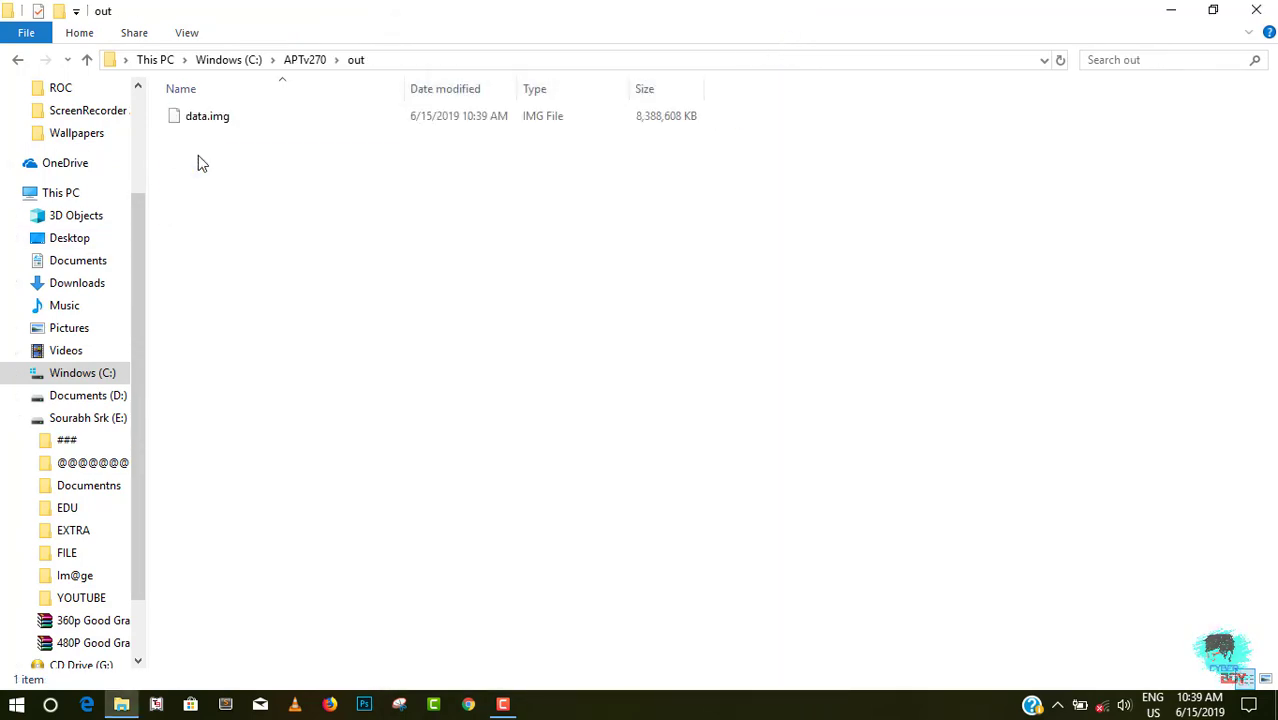
{"action": "left_click_drag", "start_coordinate": [237, 113], "coordinate": [413, 118]}
{"action": "left_click_drag", "start_coordinate": [282, 217], "coordinate": [482, 128]}
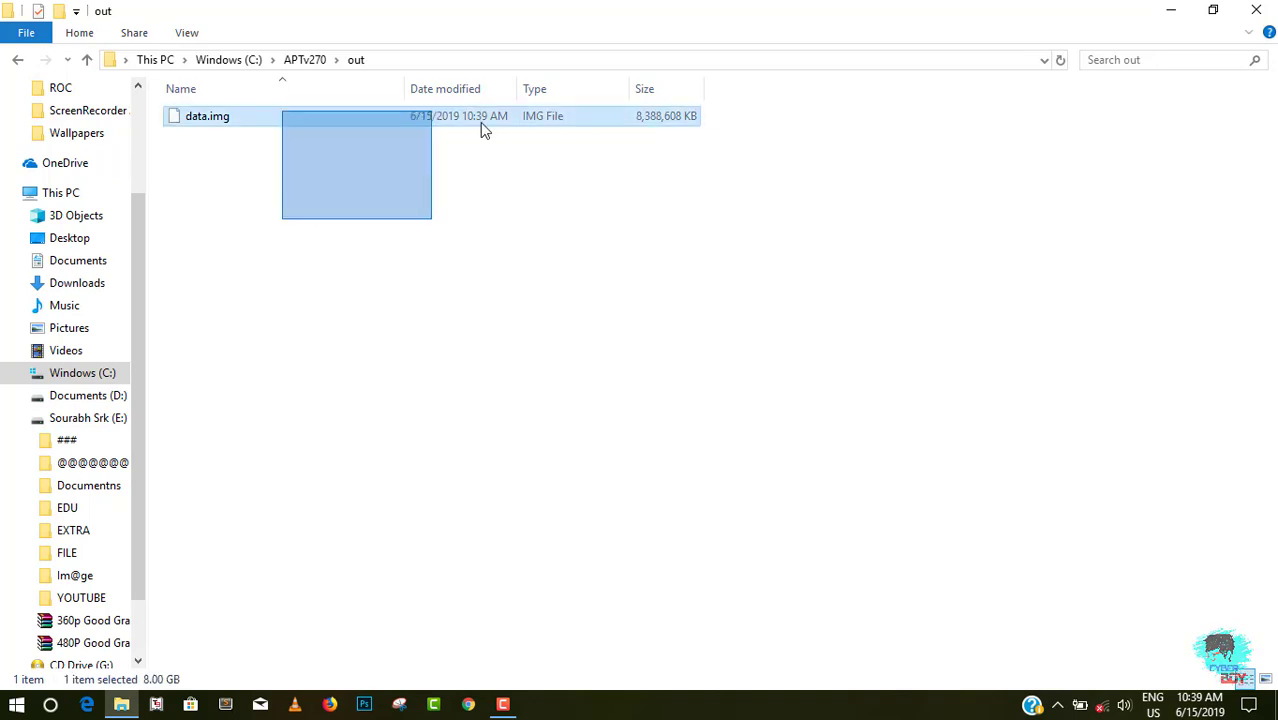
{"action": "left_click_drag", "start_coordinate": [634, 160], "coordinate": [701, 122]}
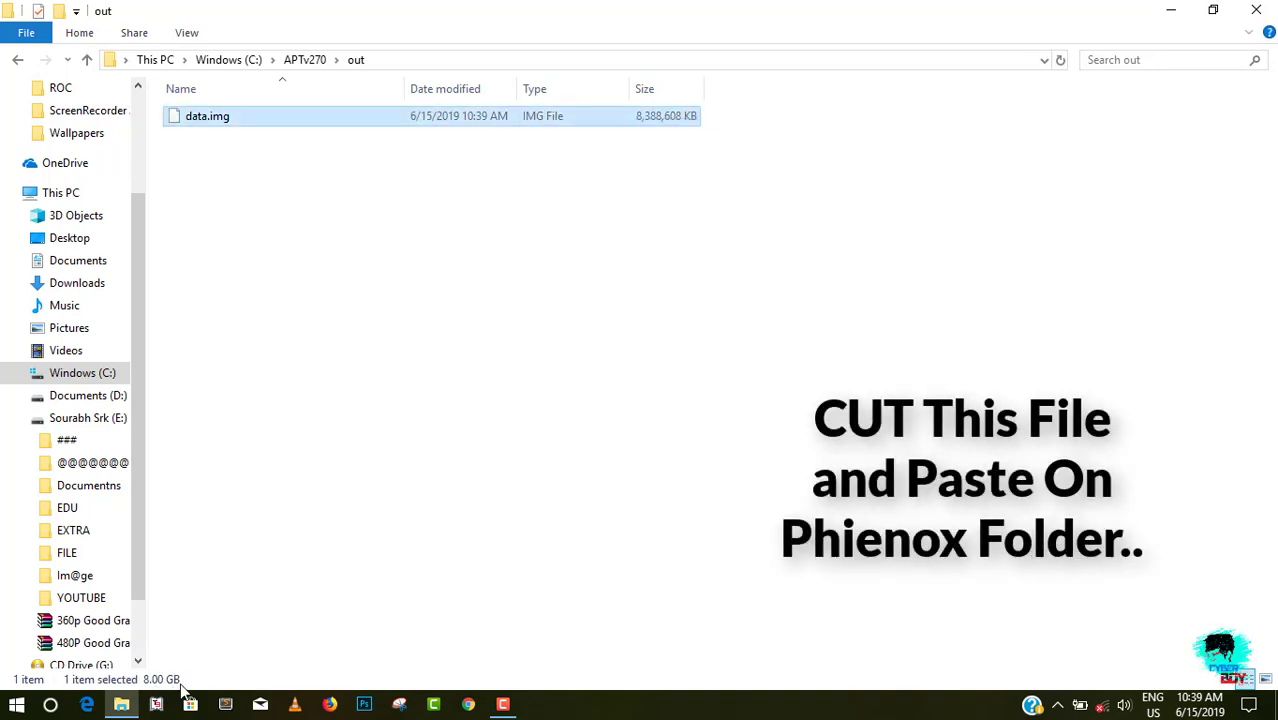
{"action": "right_click", "coordinate": [430, 122]}
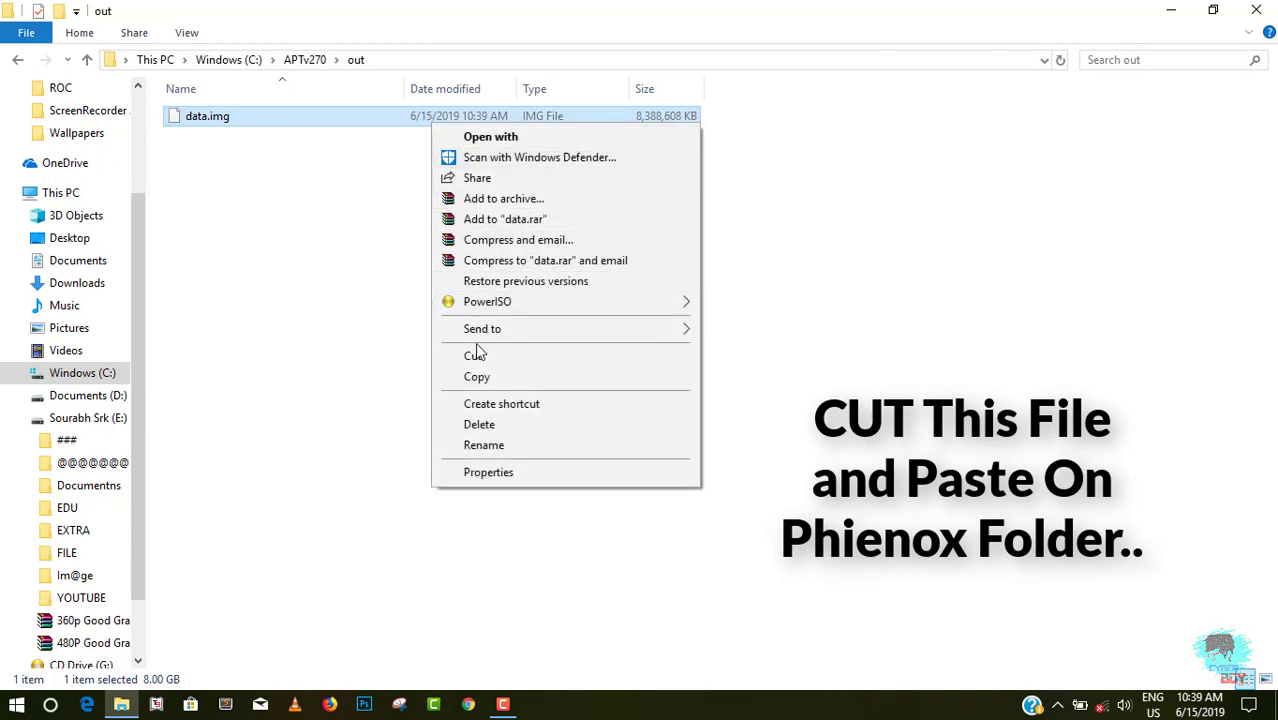
{"action": "left_click", "coordinate": [476, 357]}
{"action": "right_click", "coordinate": [482, 125]}
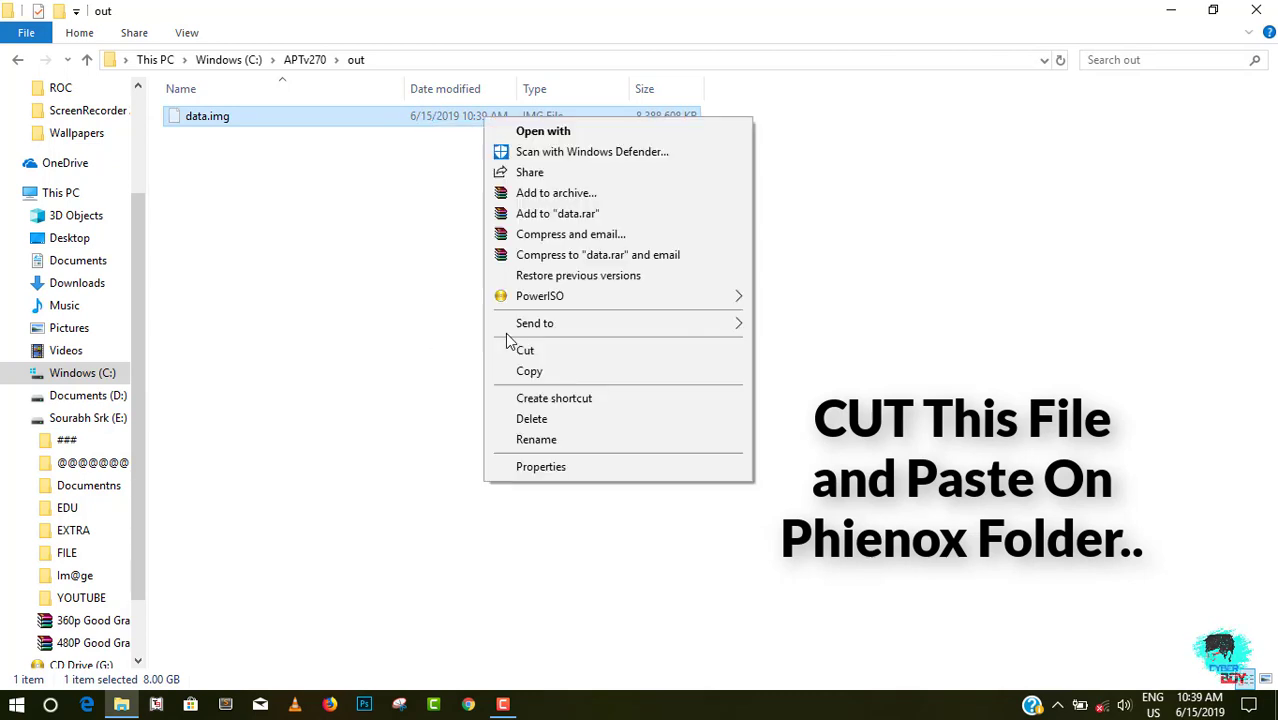
{"action": "left_click", "coordinate": [508, 351]}
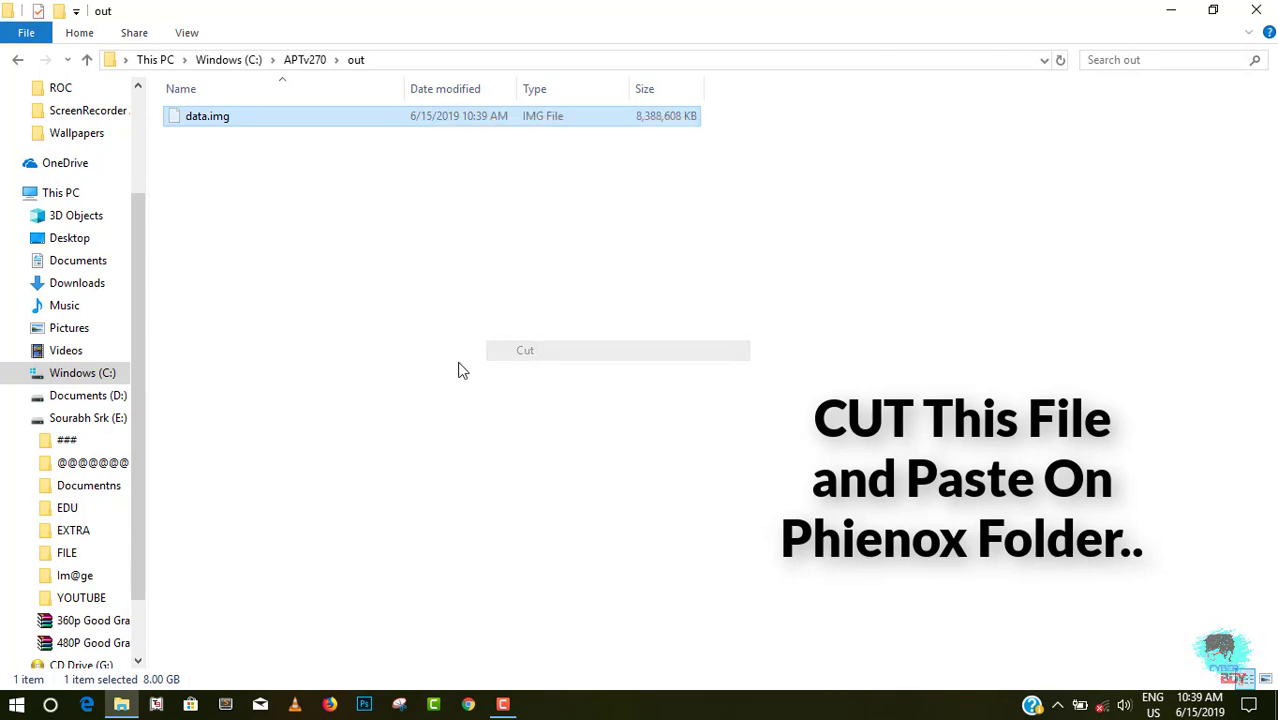
Paste data.img into C:\PhoenixOS-ROC alongside the extracted system files
{"action": "left_click", "coordinate": [16, 60]}
{"action": "left_click", "coordinate": [16, 60]}
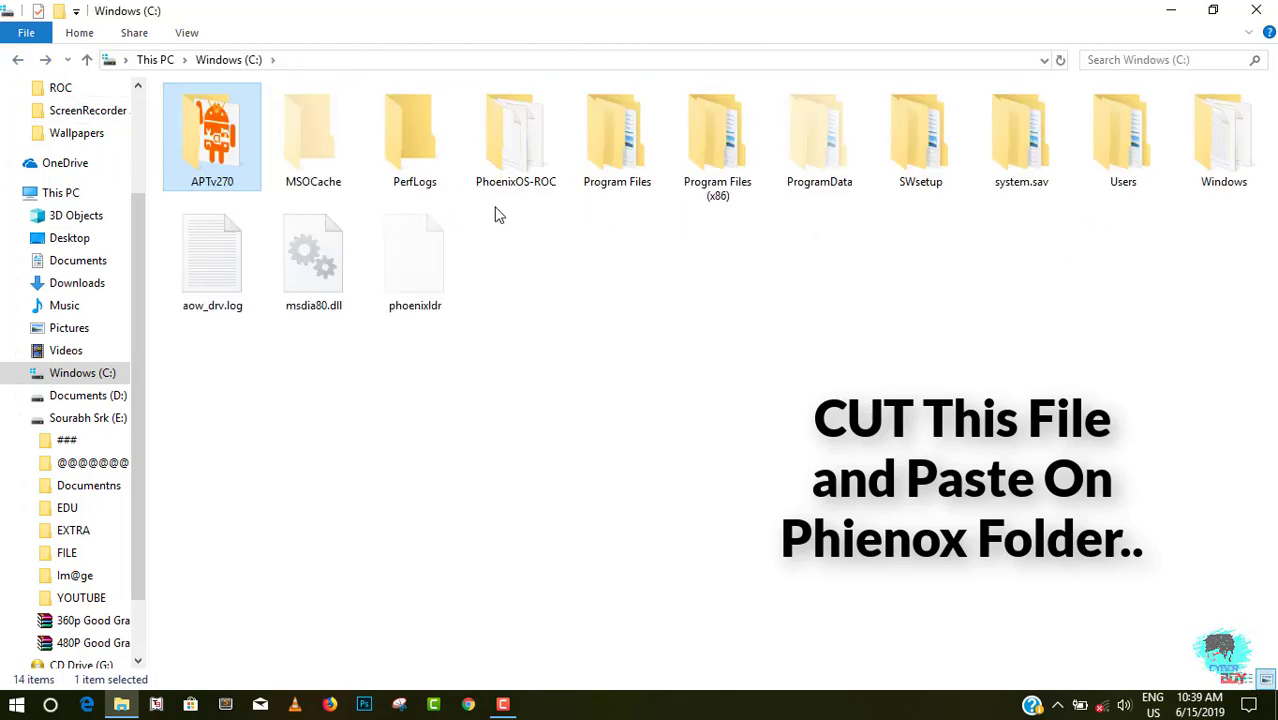
{"action": "left_click", "coordinate": [518, 178]}
{"action": "double_click", "coordinate": [530, 138]}
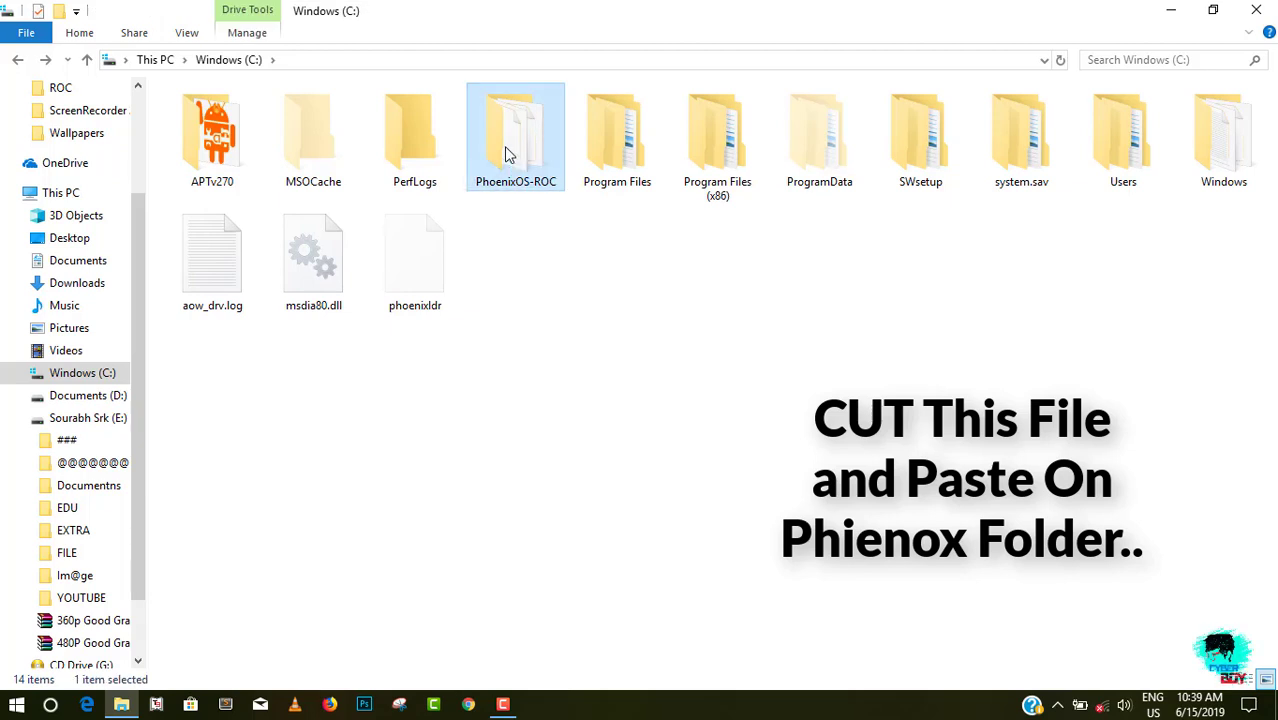
{"action": "right_click", "coordinate": [344, 256]}
{"action": "left_click", "coordinate": [412, 370]}
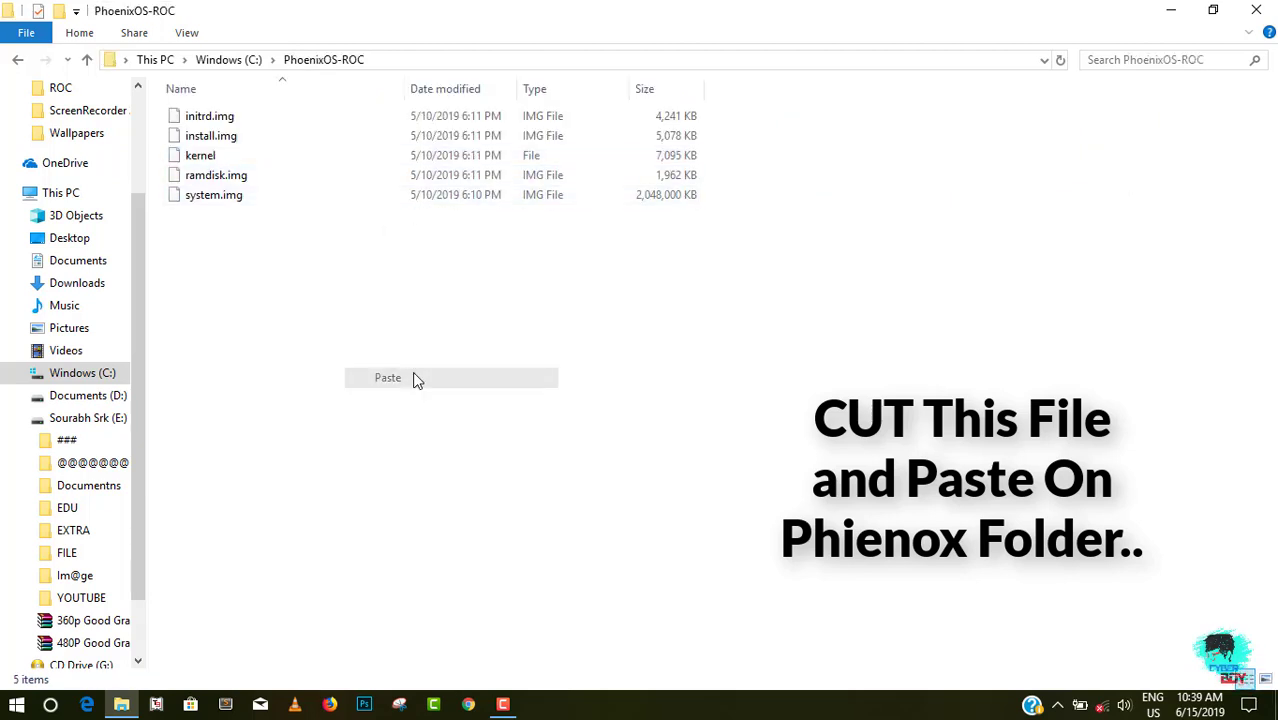
{"action": "left_click_drag", "start_coordinate": [250, 293], "coordinate": [350, 110]}
{"action": "left_click_drag", "start_coordinate": [307, 362], "coordinate": [512, 361]}
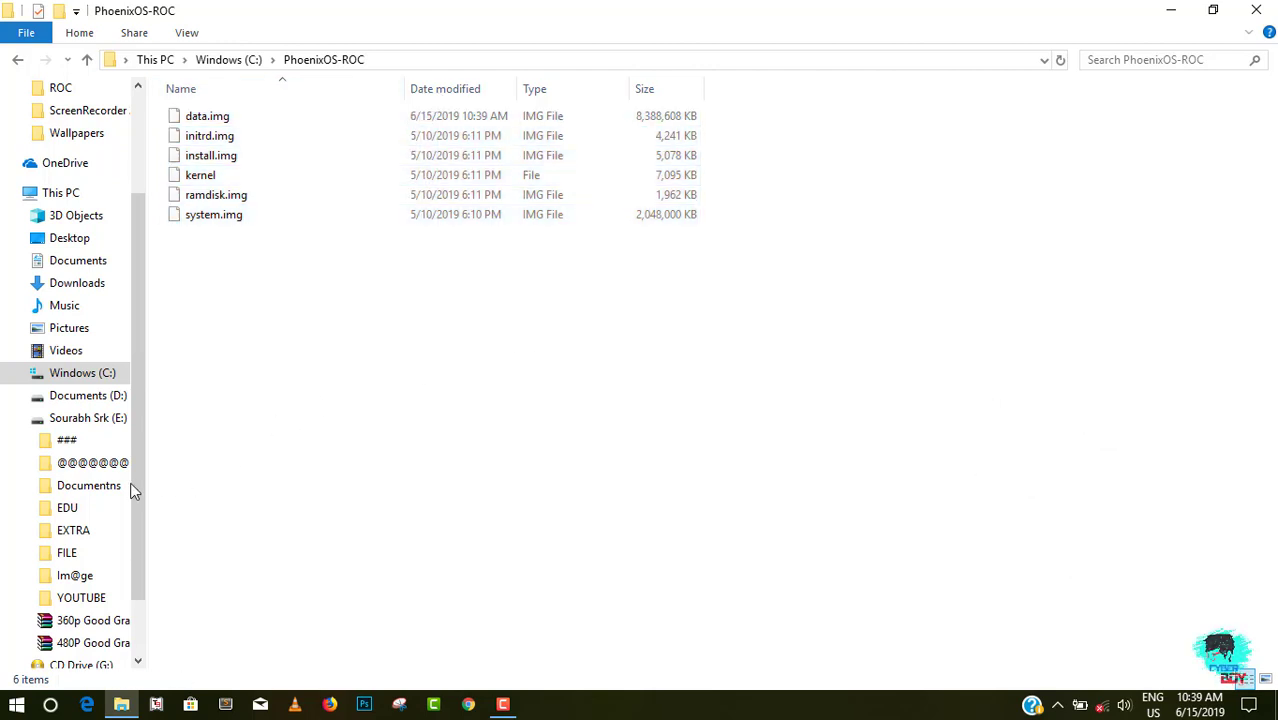
Open the ### folder on the E: drive that holds the installation files
{"action": "left_click", "coordinate": [62, 420]}
{"action": "left_click", "coordinate": [213, 147]}
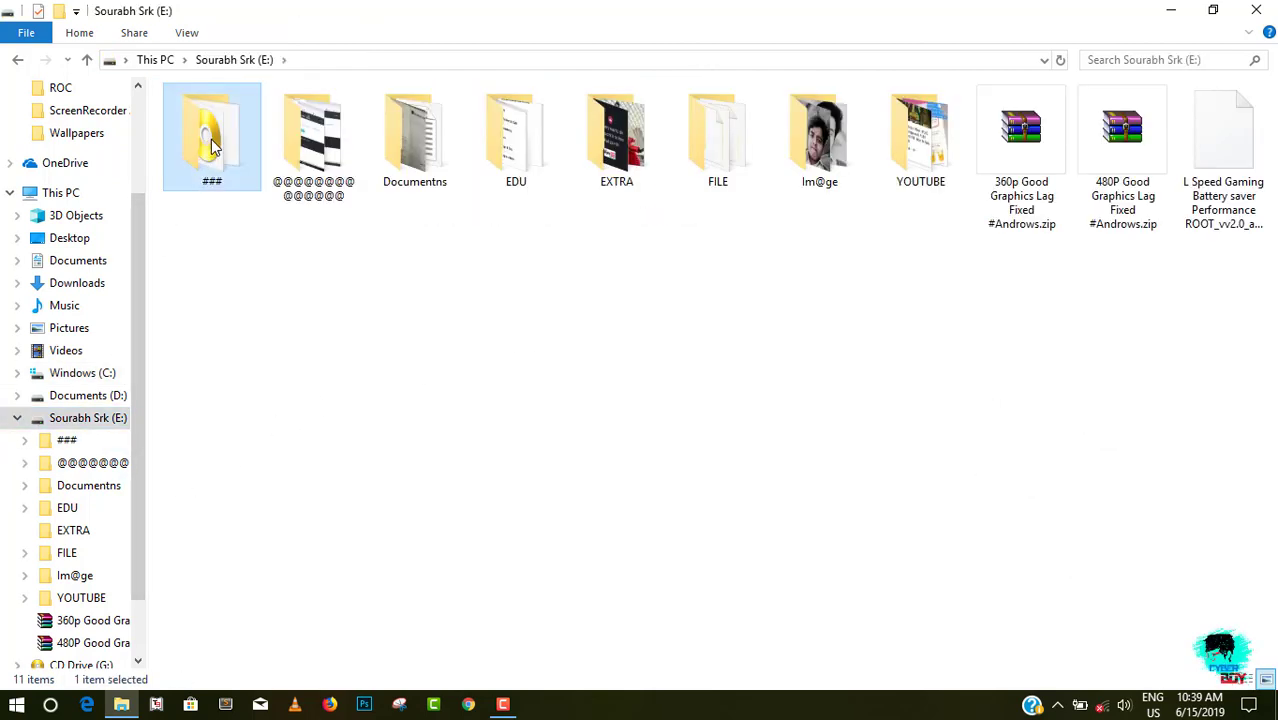
{"action": "double_click", "coordinate": [213, 147]}
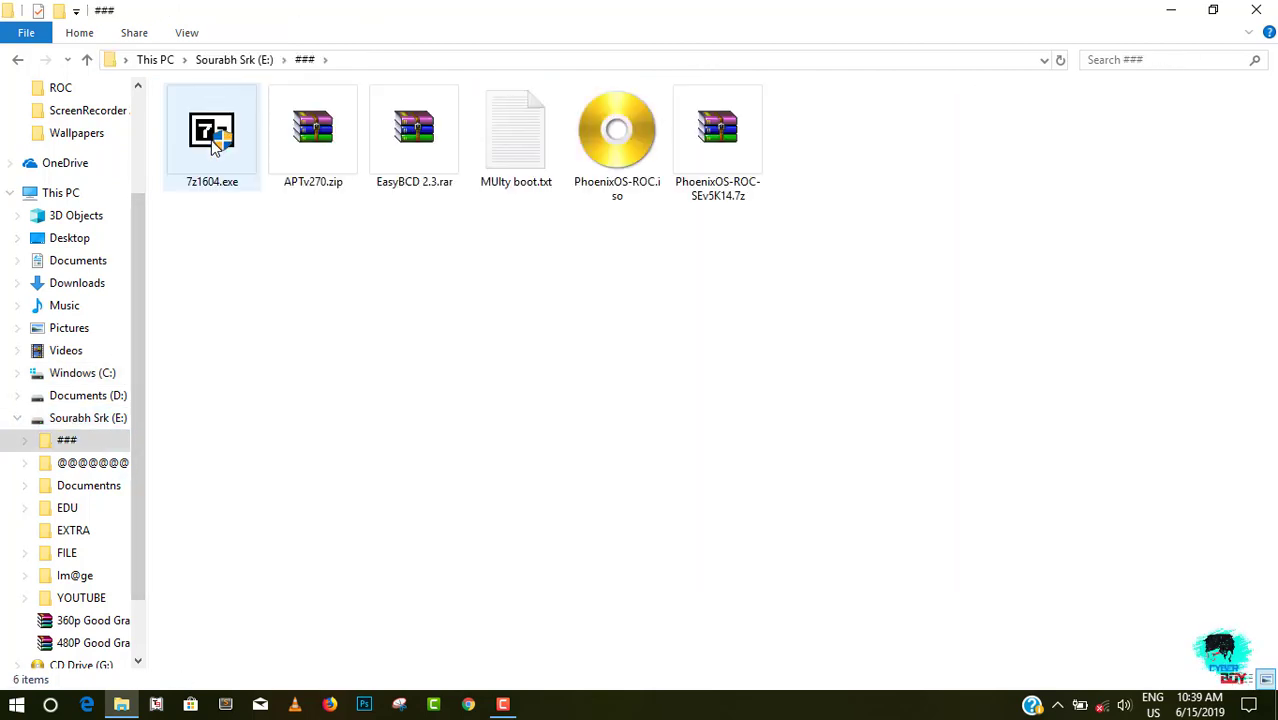
{"action": "left_click", "coordinate": [12, 418]}
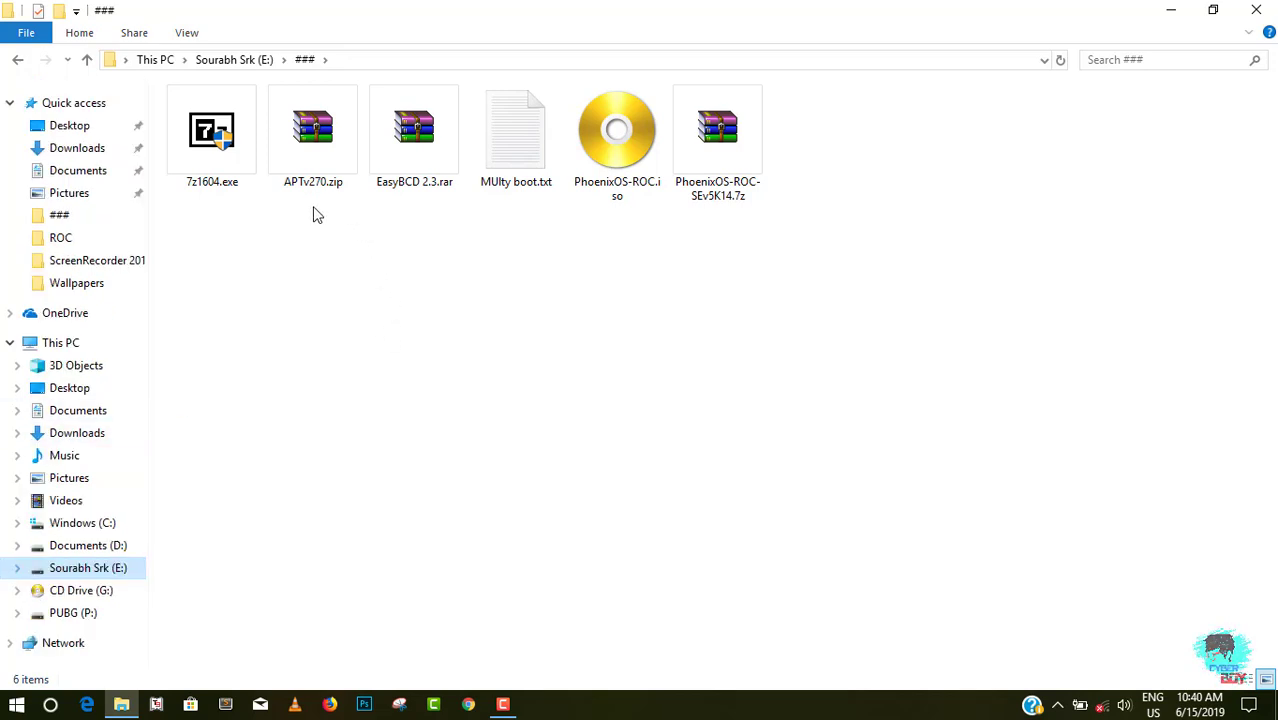
Open the EasyBCD 2.3.rar archive, dismiss the WinRAR license reminder, and launch EasyBCD 2.3.exe from it
{"action": "left_click", "coordinate": [412, 157]}
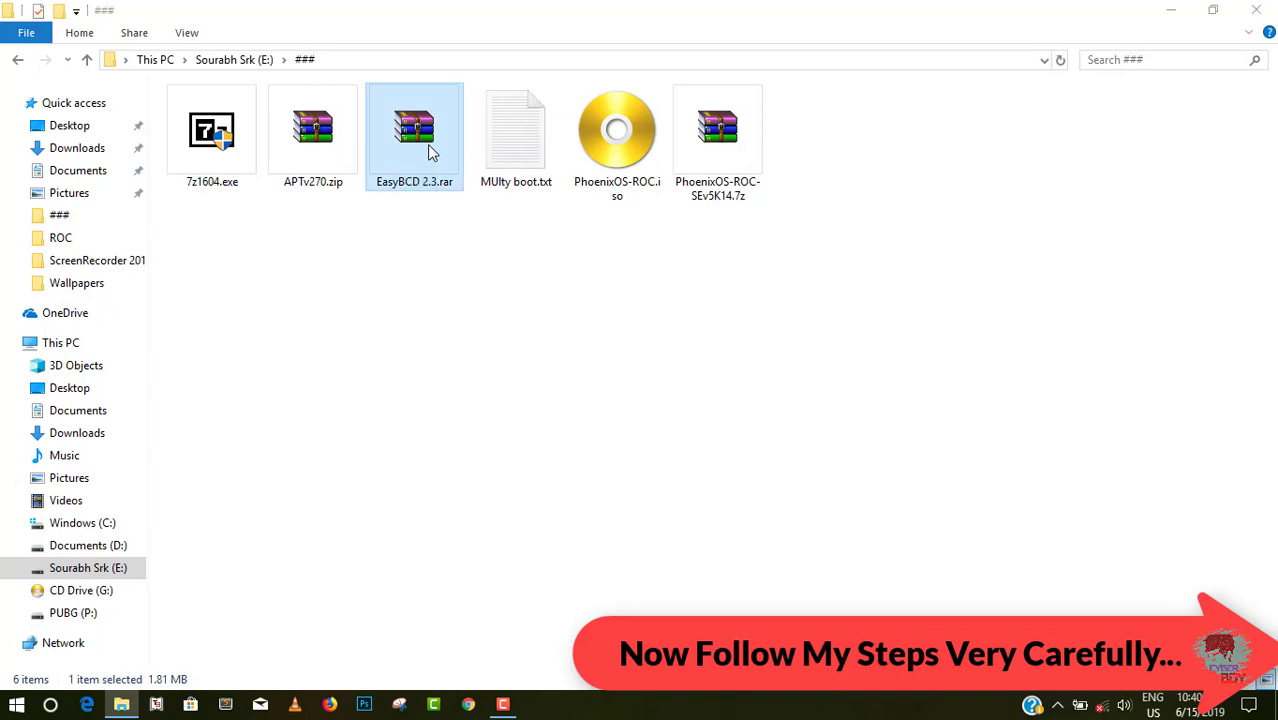
{"action": "double_click", "coordinate": [430, 152]}
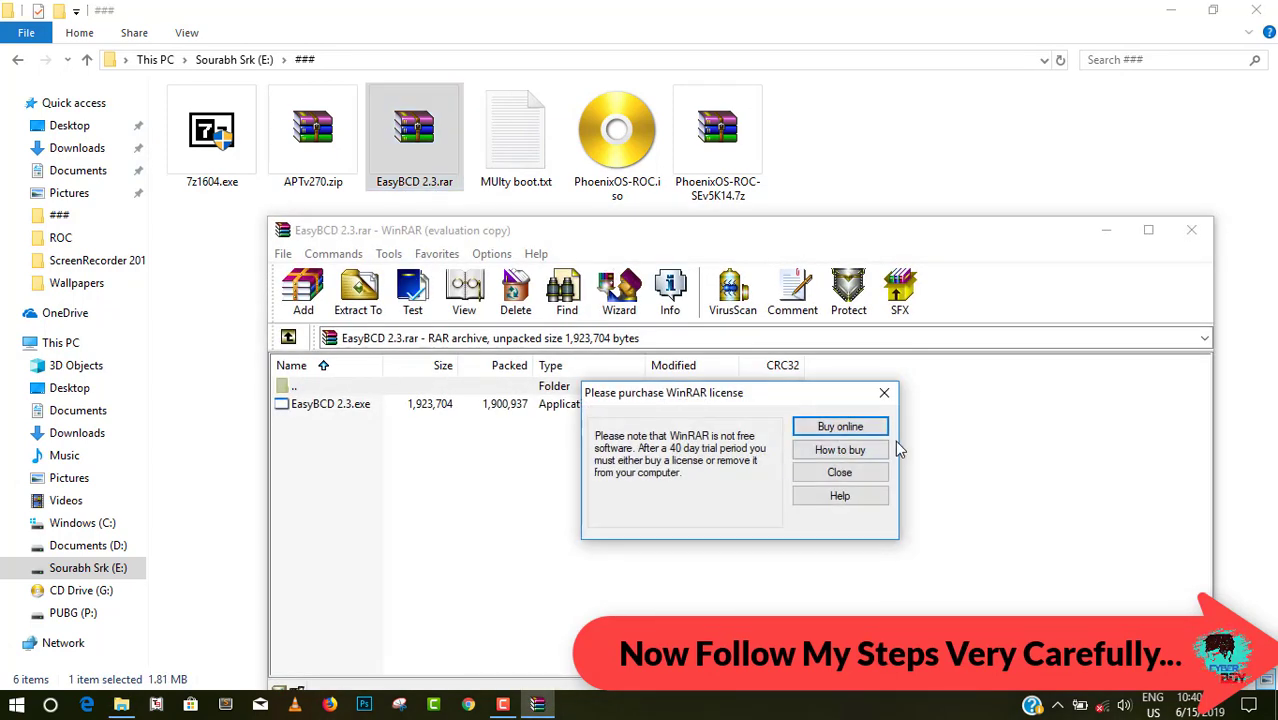
{"action": "left_click", "coordinate": [885, 393]}
{"action": "left_click", "coordinate": [727, 404]}
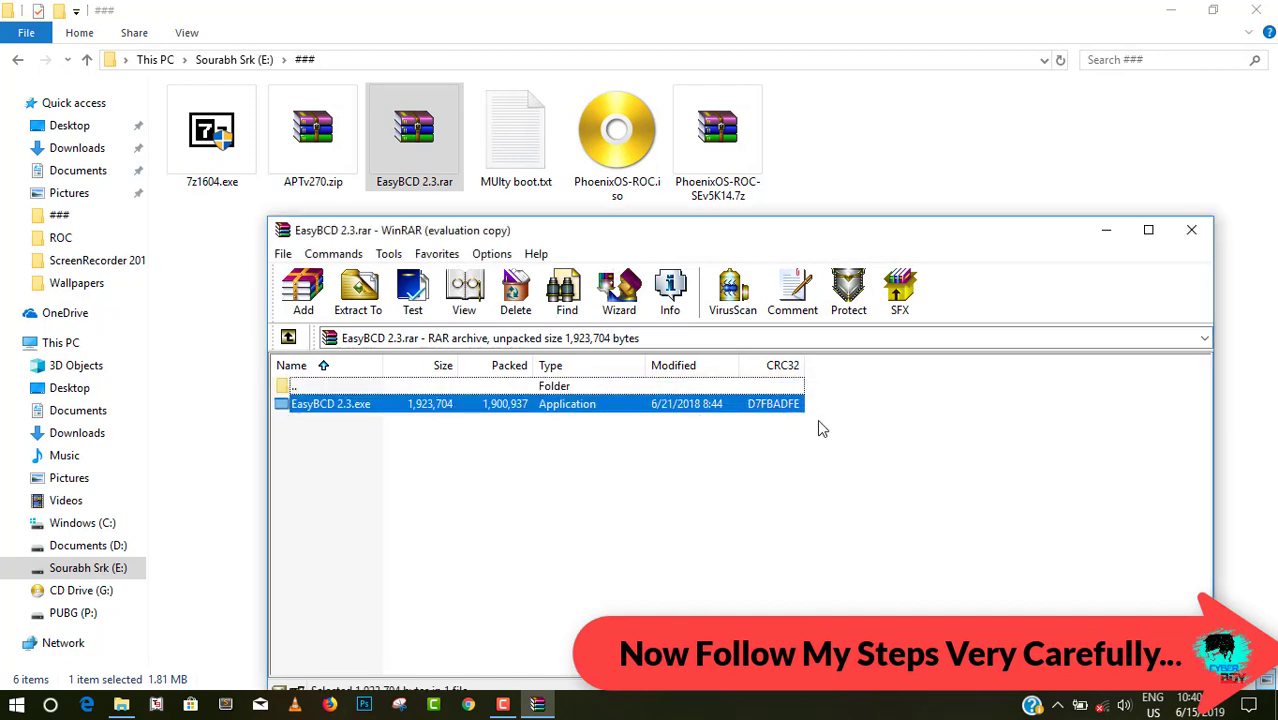
{"action": "double_click", "coordinate": [632, 403]}
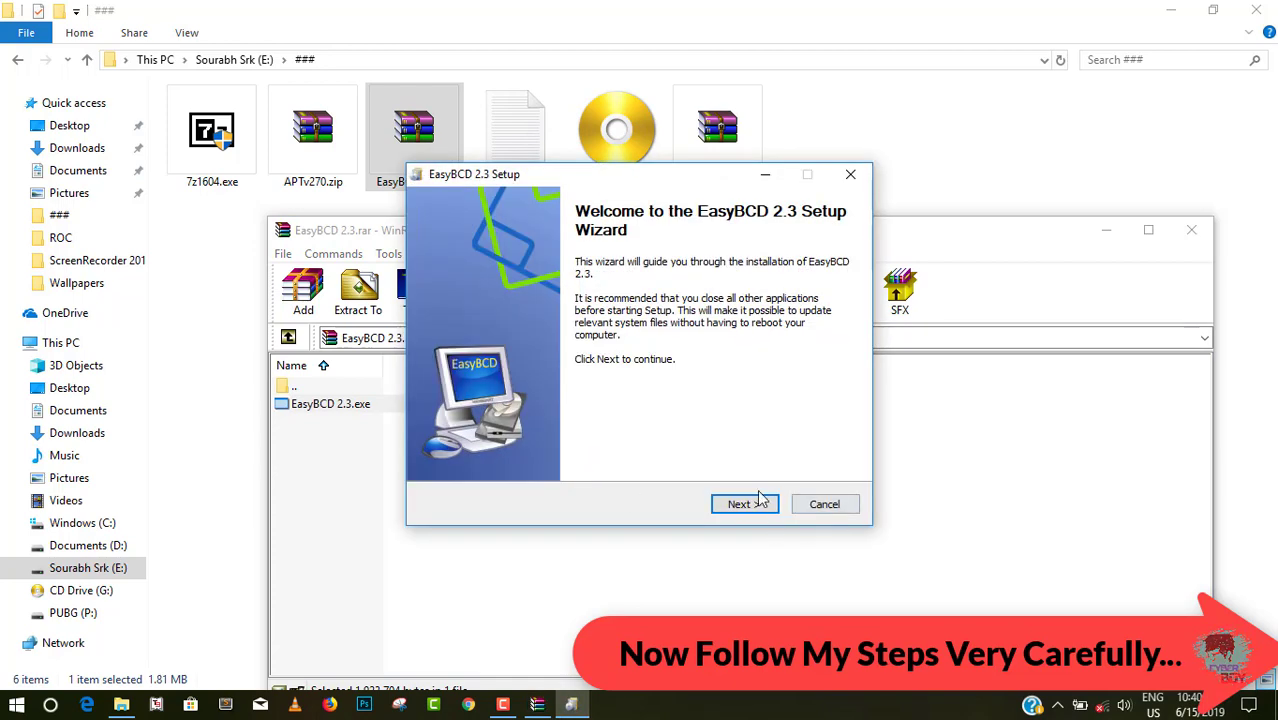
Install EasyBCD 2.3 with the default components in C:\Program Files (x86)\NeoSmart Technologies\EasyBCD
{"action": "left_click", "coordinate": [745, 504]}
{"action": "left_click", "coordinate": [750, 506]}
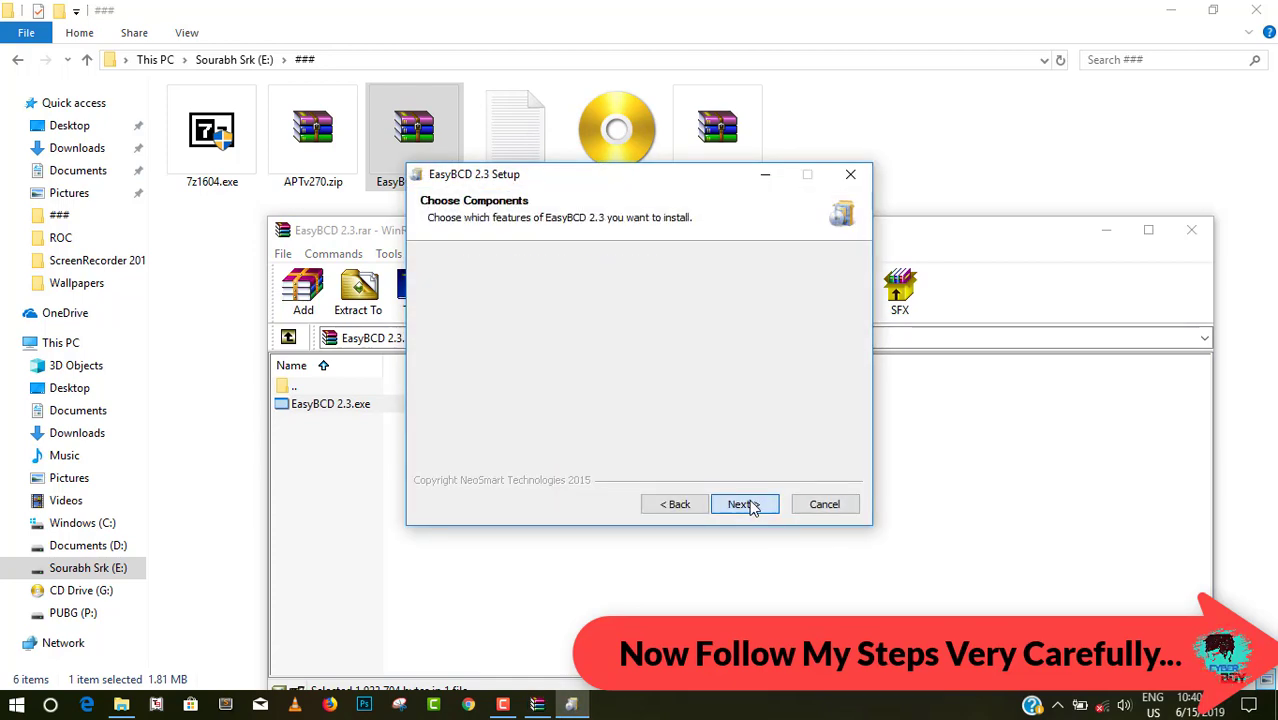
{"action": "left_click", "coordinate": [745, 505]}
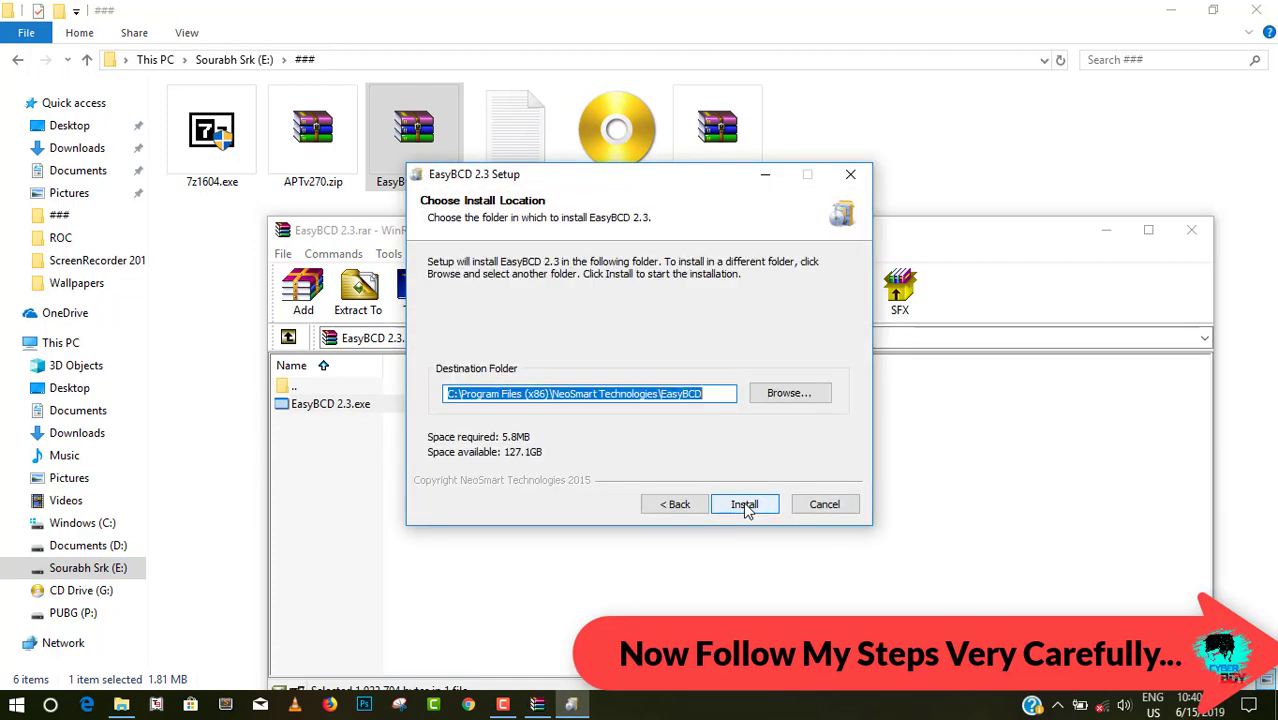
{"action": "left_click", "coordinate": [746, 504]}
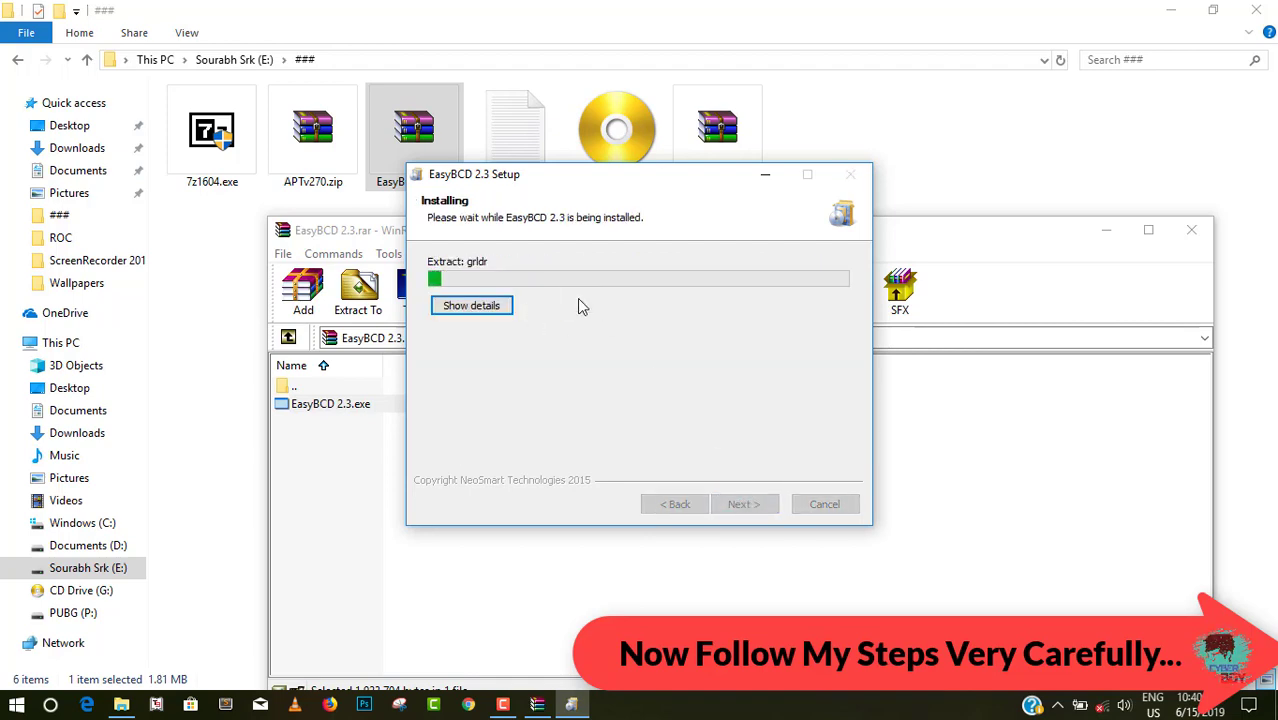
Close the WinRAR archive window and finish the EasyBCD 2.3 setup with Run EasyBCD 2.3 enabled
{"action": "left_click", "coordinate": [1192, 231]}
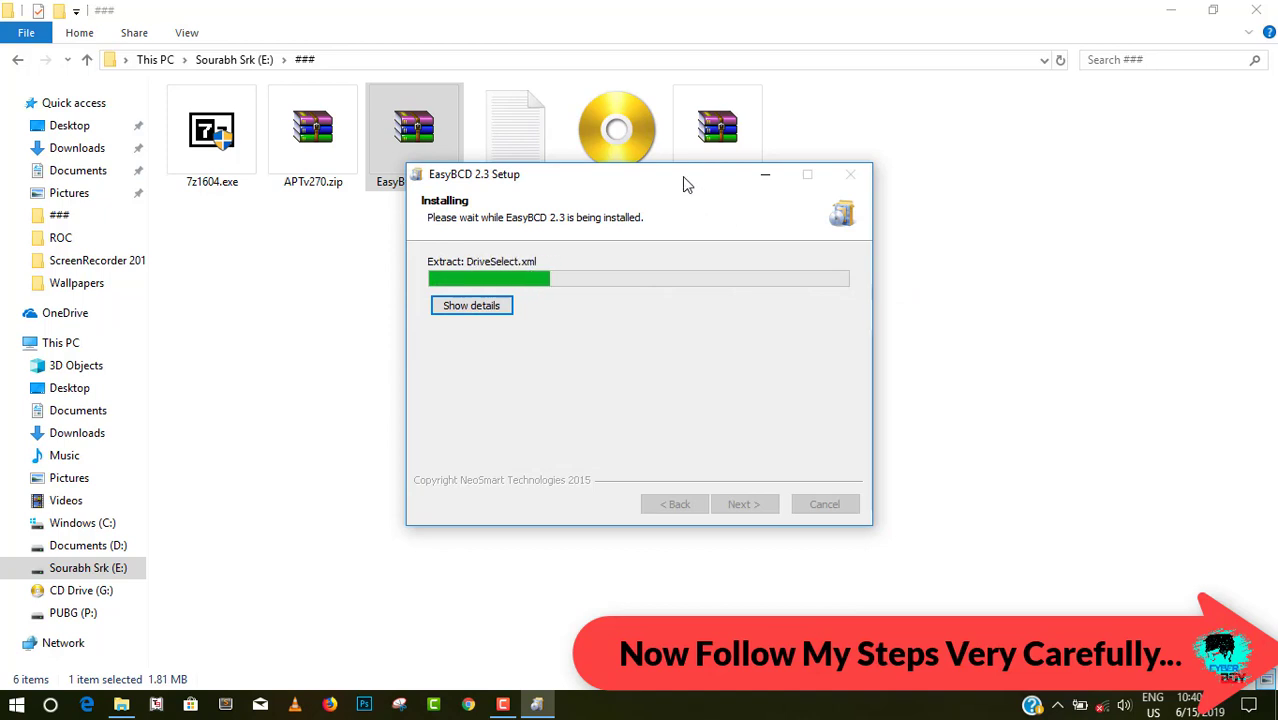
{"action": "left_click_drag", "start_coordinate": [682, 176], "coordinate": [656, 168]}
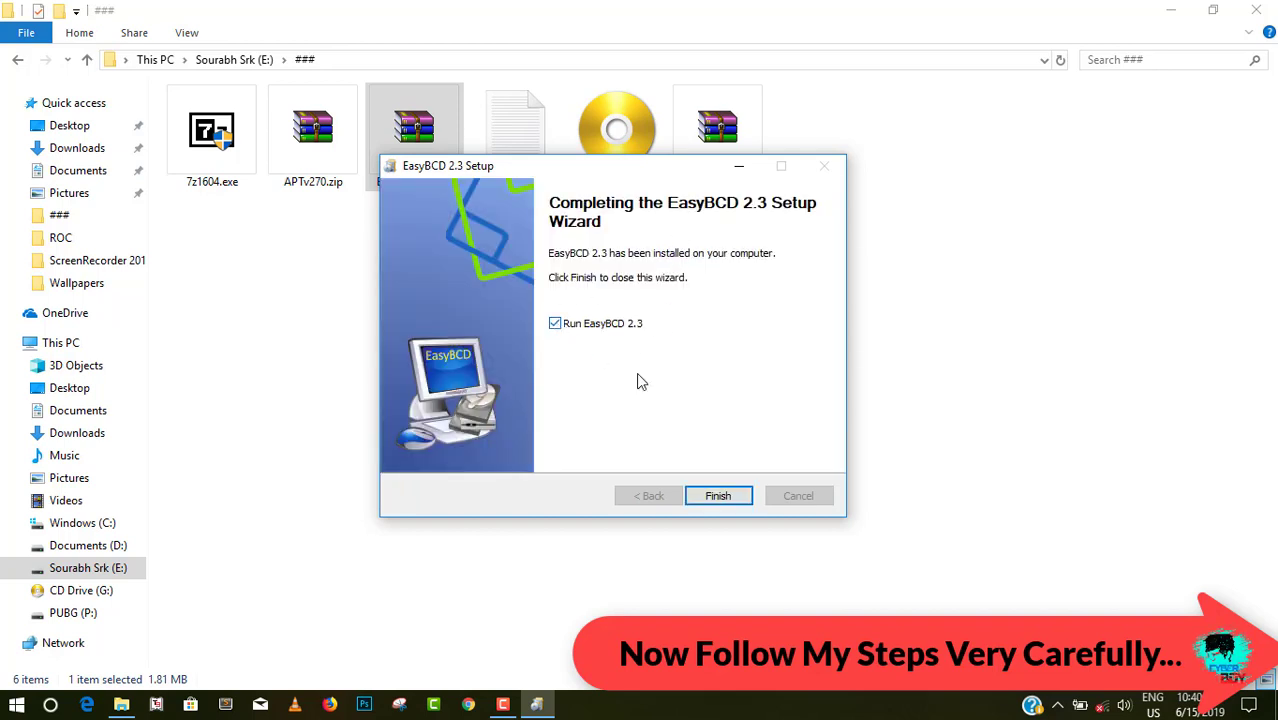
{"action": "left_click", "coordinate": [735, 503]}
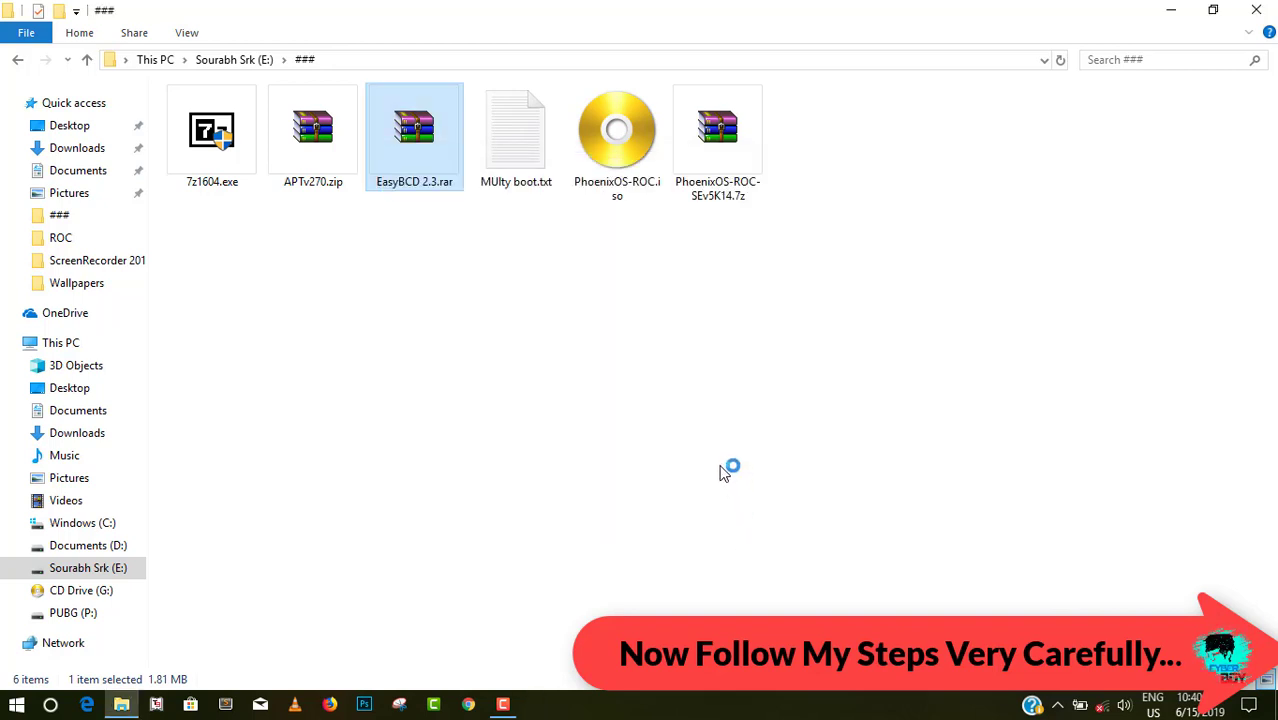
Minimize the folder window, start EasyBCD in English, and accept the Community Edition's non-commercial use notice
{"action": "left_click", "coordinate": [1162, 9]}
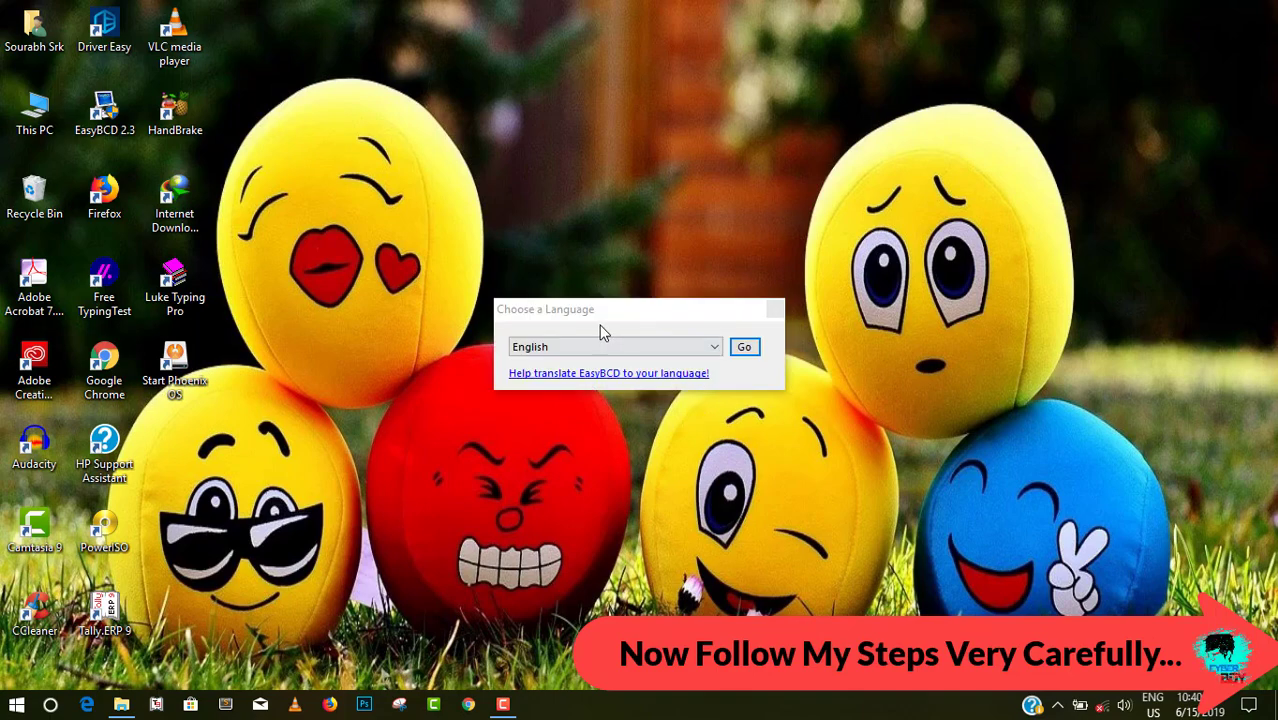
{"action": "left_click", "coordinate": [737, 348]}
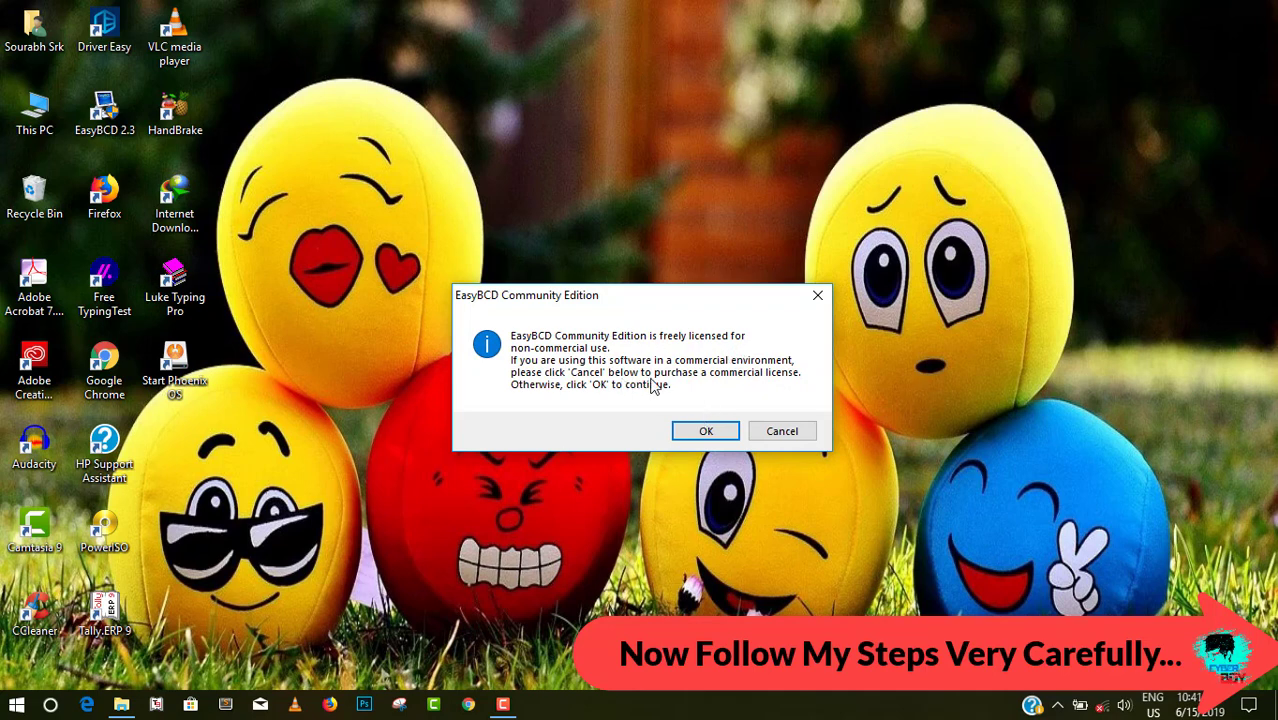
{"action": "left_click", "coordinate": [704, 428]}
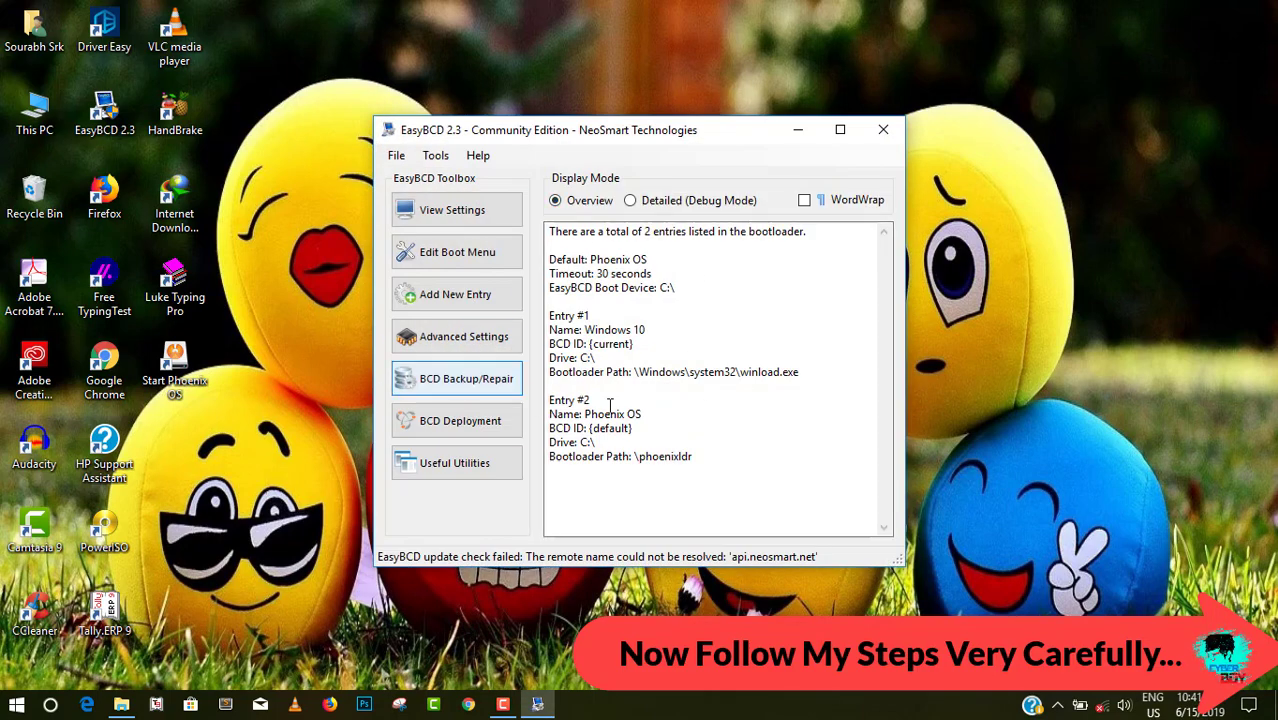
Install the NeoGrub bootloader as a new boot entry in EasyBCD
{"action": "left_click_drag", "start_coordinate": [720, 126], "coordinate": [612, 61]}
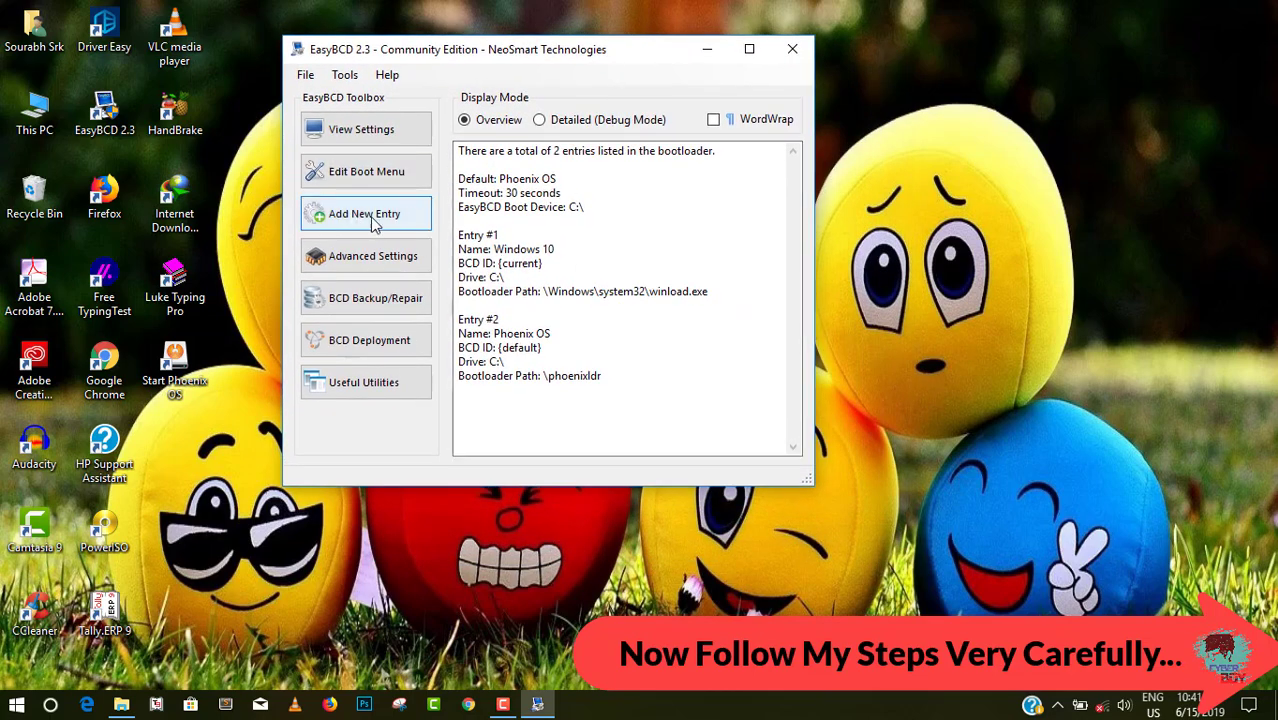
{"action": "left_click", "coordinate": [362, 184]}
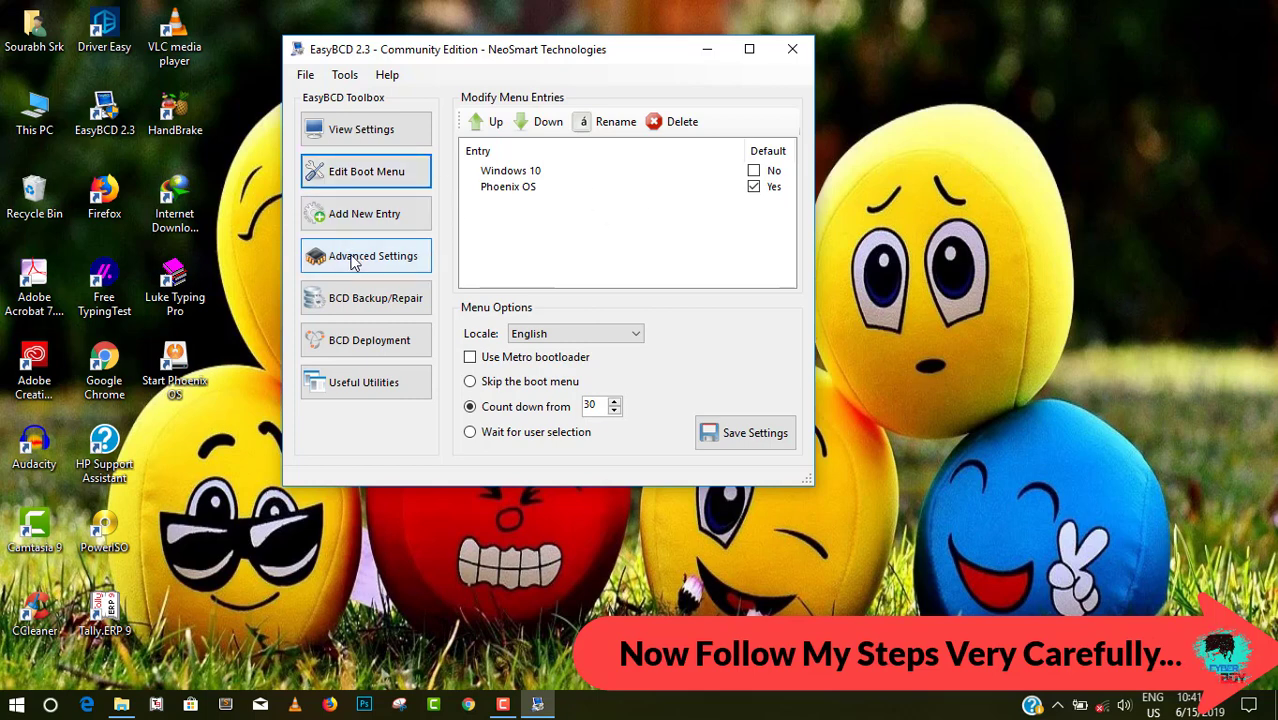
{"action": "left_click", "coordinate": [380, 210]}
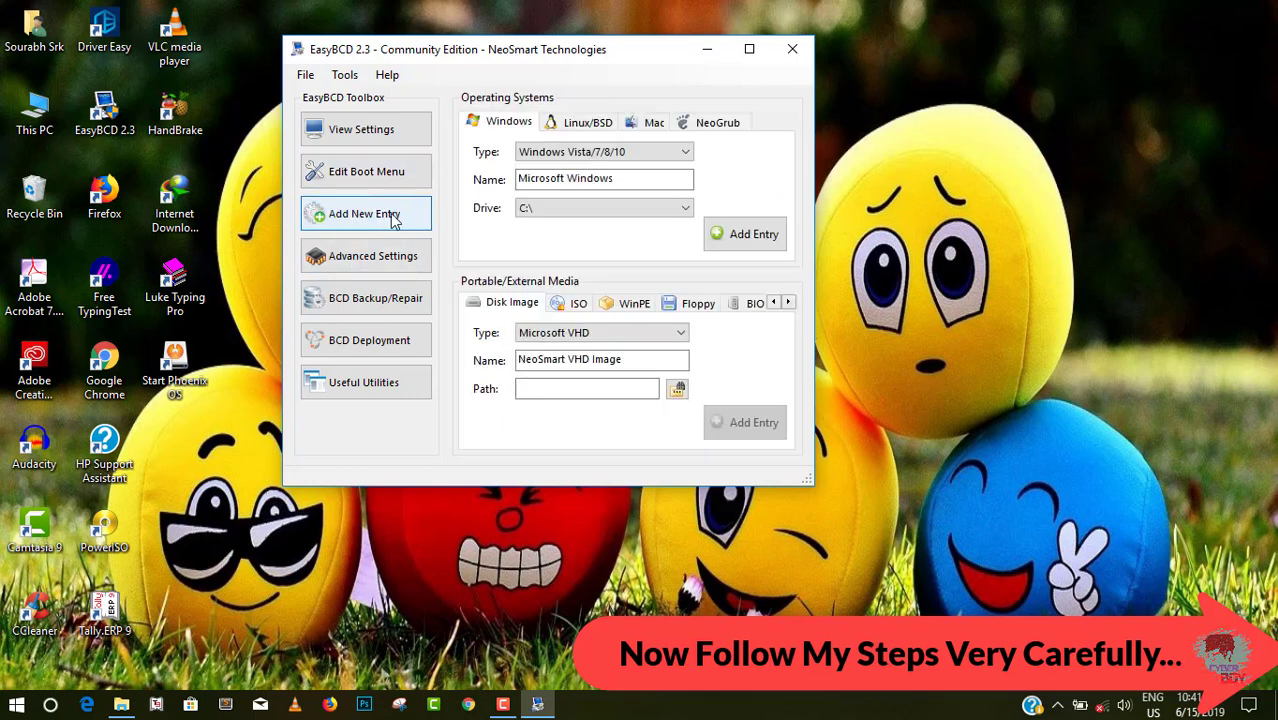
{"action": "left_click", "coordinate": [716, 125]}
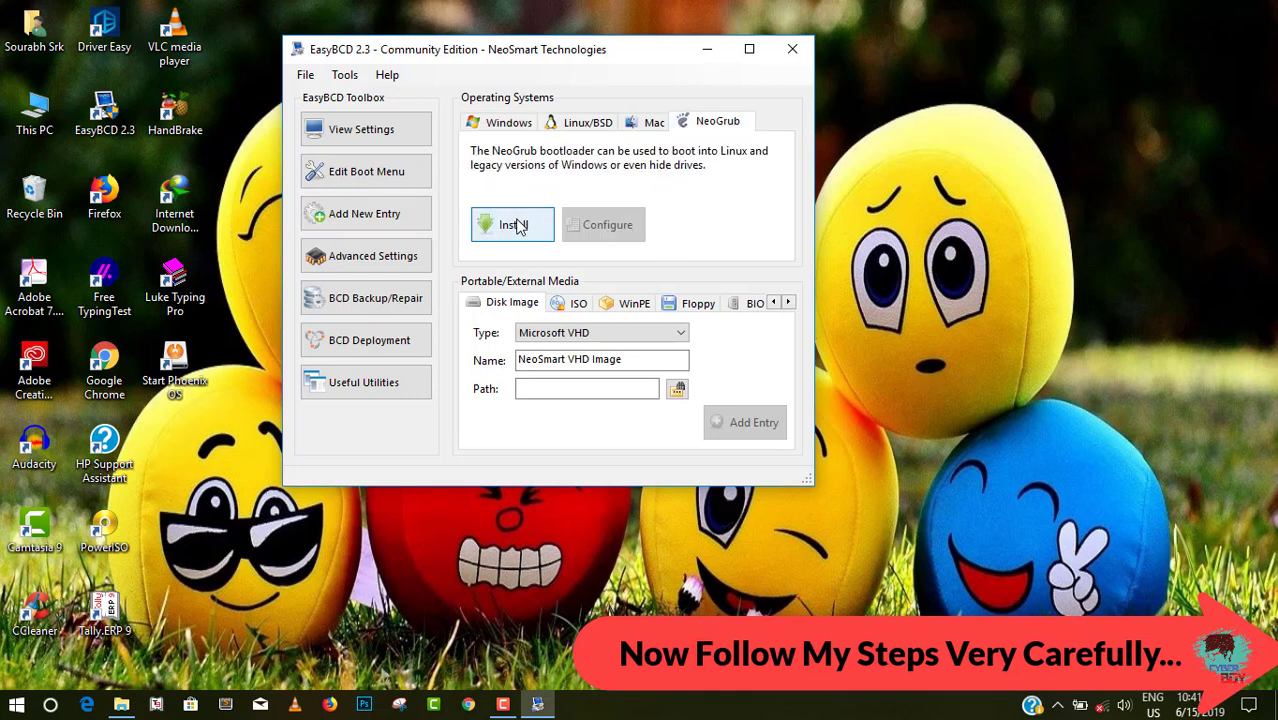
{"action": "left_click", "coordinate": [519, 226]}
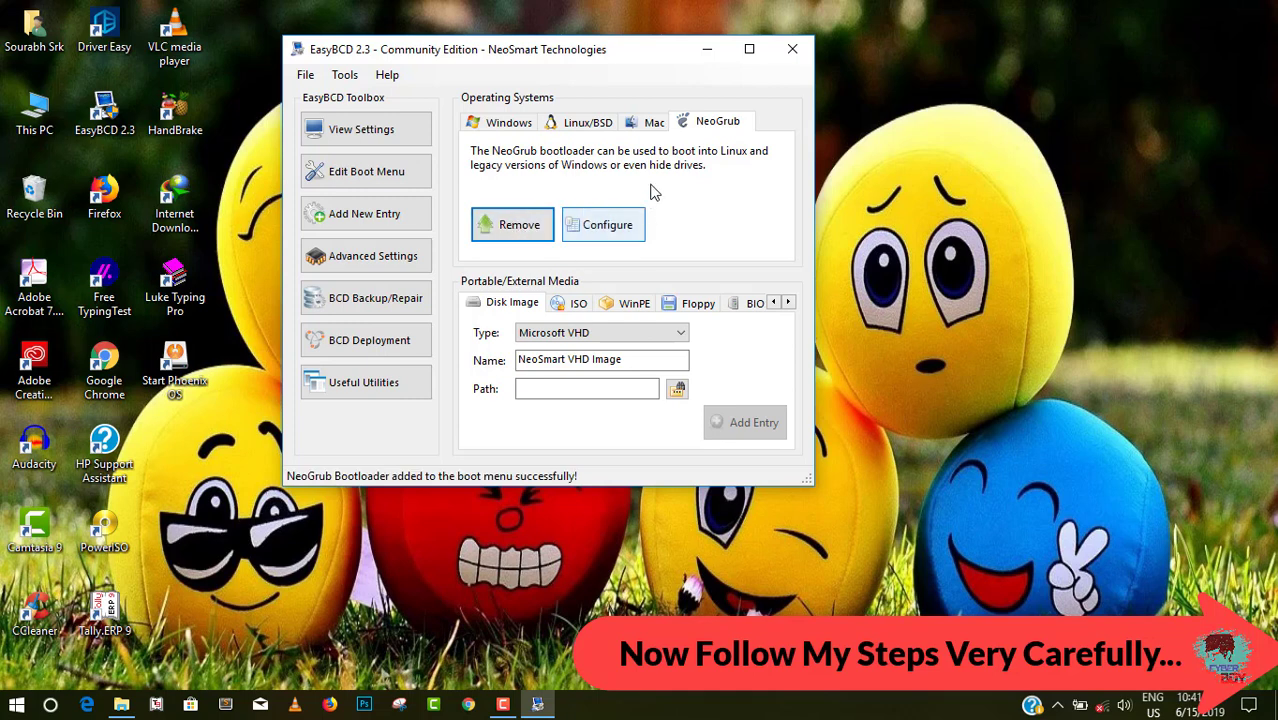
Open the NeoGrub configuration file menu.lst and delete all of its default comment text
{"action": "left_click", "coordinate": [604, 230]}
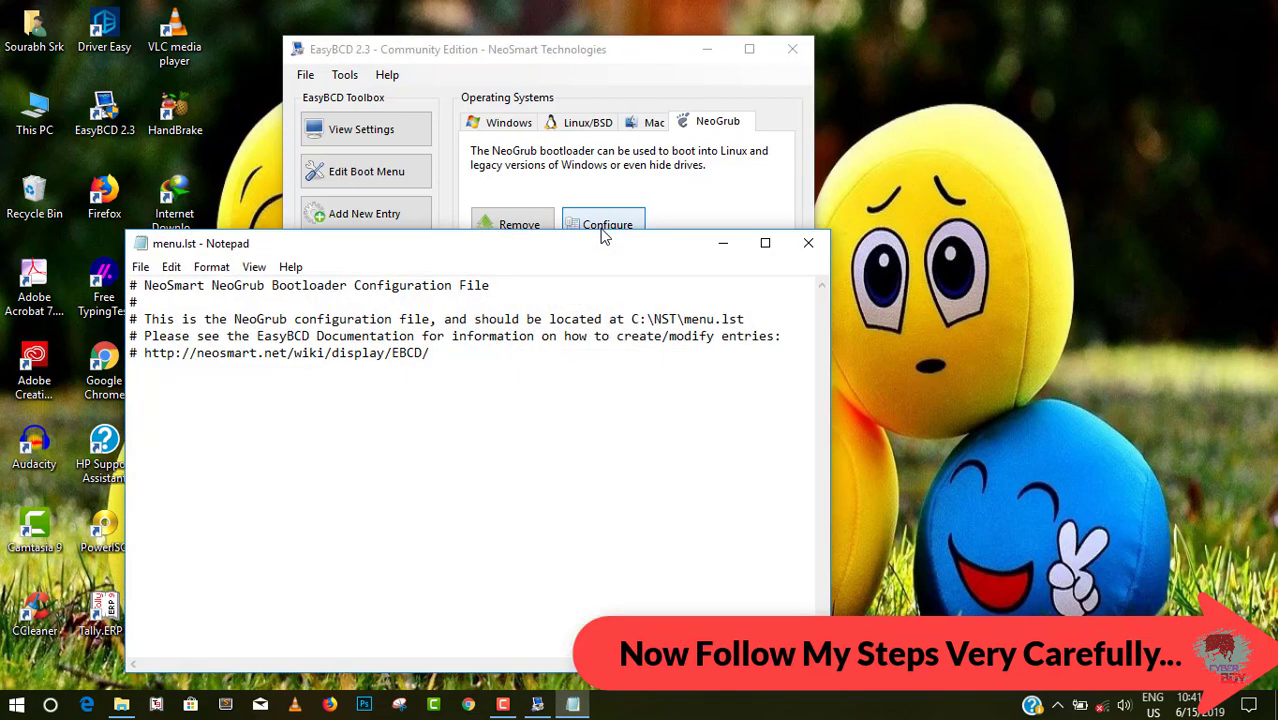
{"action": "left_click", "coordinate": [766, 244]}
{"action": "left_click_drag", "start_coordinate": [269, 155], "coordinate": [8, 50]}
{"action": "left_click", "coordinate": [388, 188]}
{"action": "left_click_drag", "start_coordinate": [248, 140], "coordinate": [4, 45]}
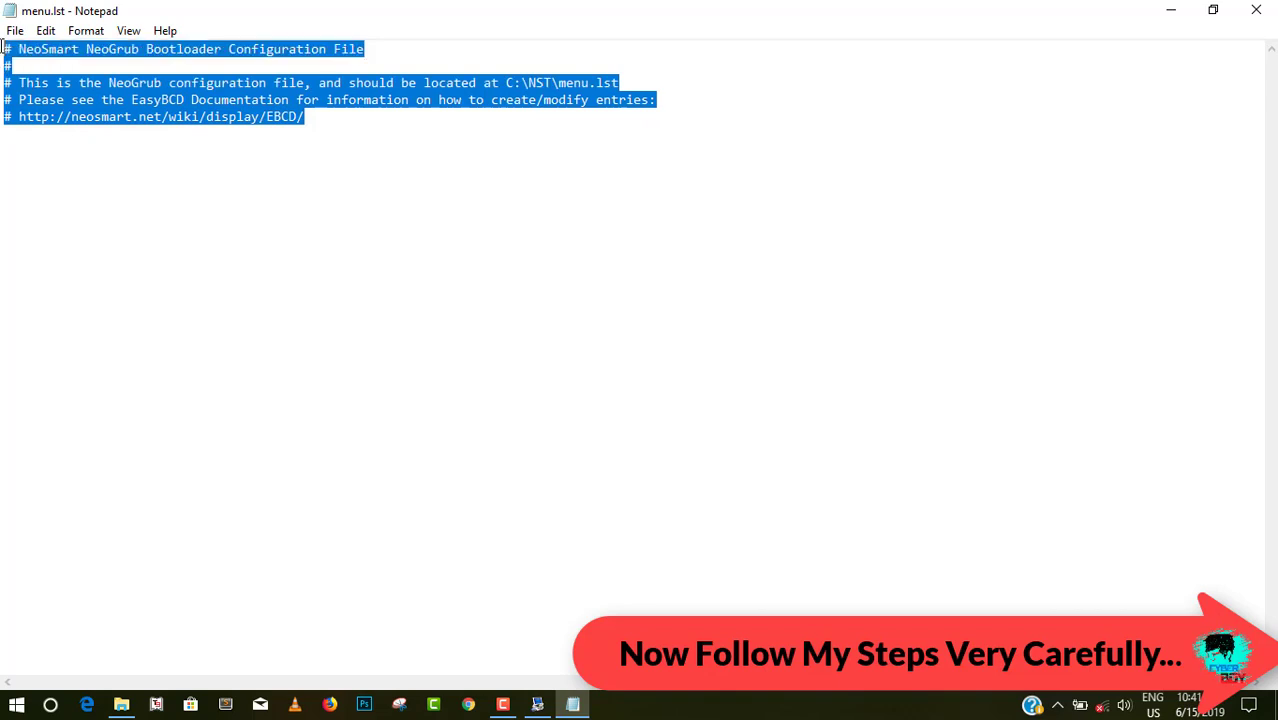
{"action": "left_click", "coordinate": [326, 167]}
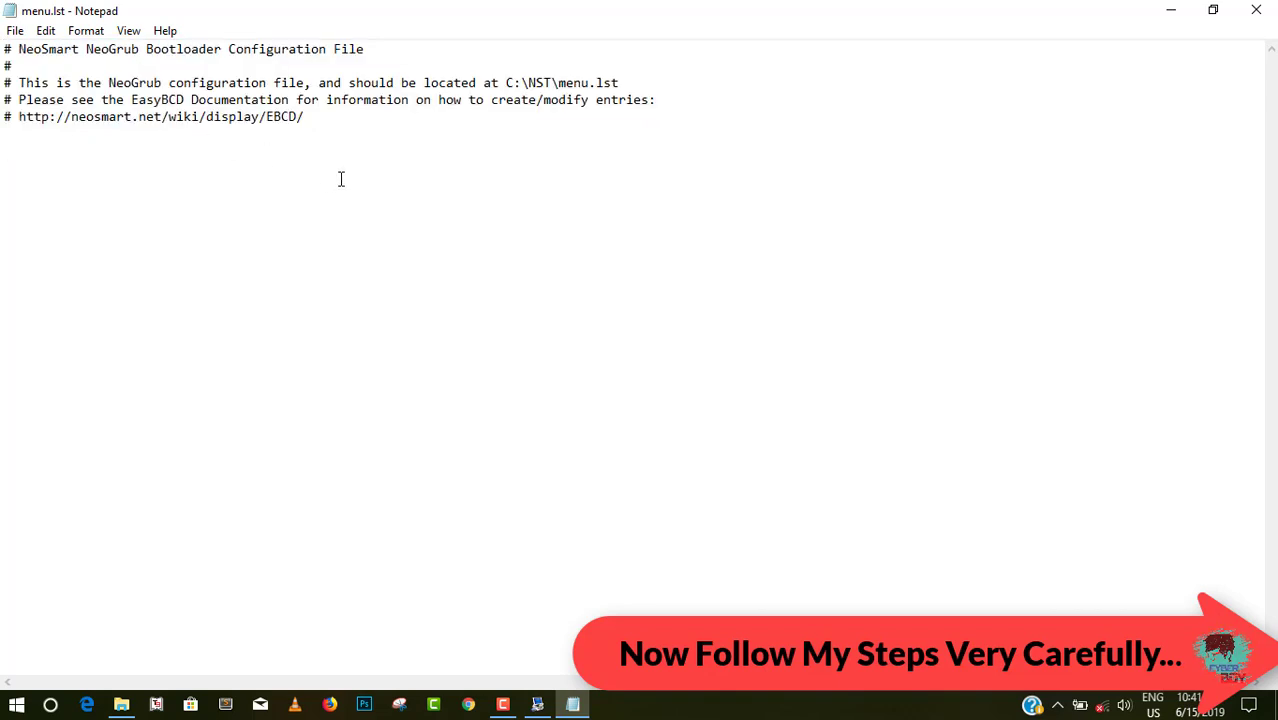
{"action": "left_click_drag", "start_coordinate": [277, 149], "coordinate": [3, 45]}
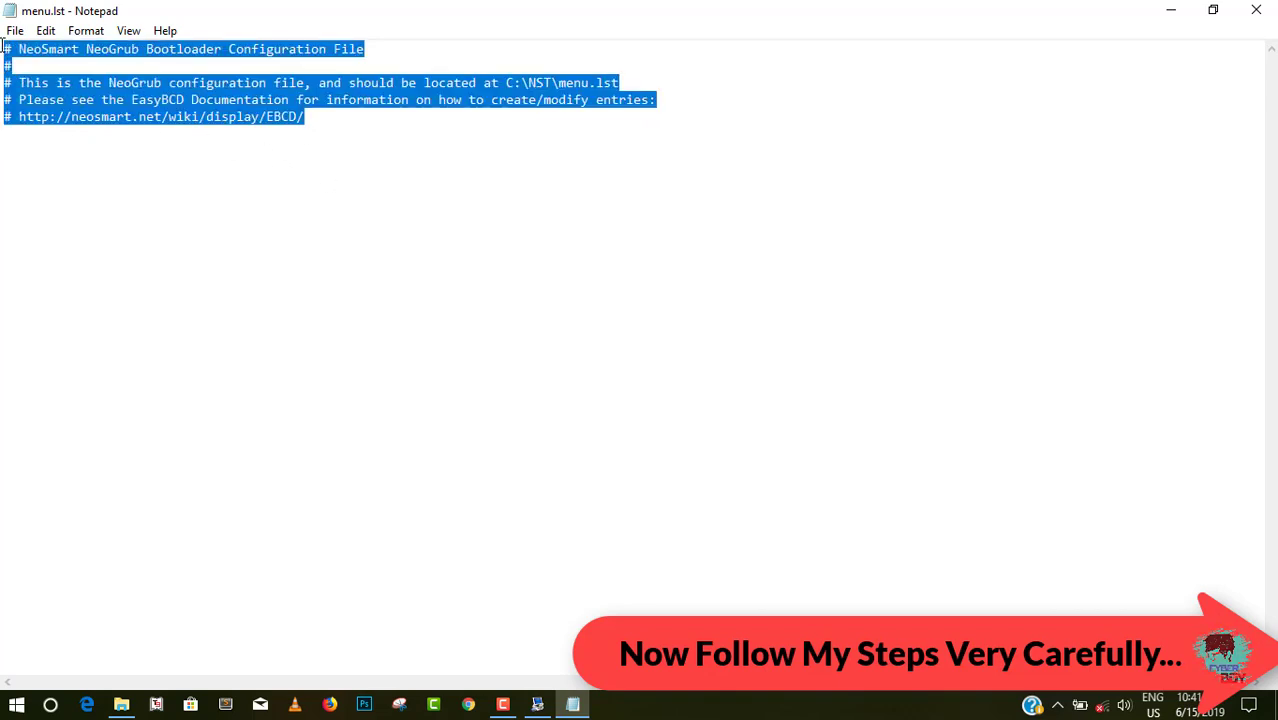
{"action": "key", "text": "Delete"}
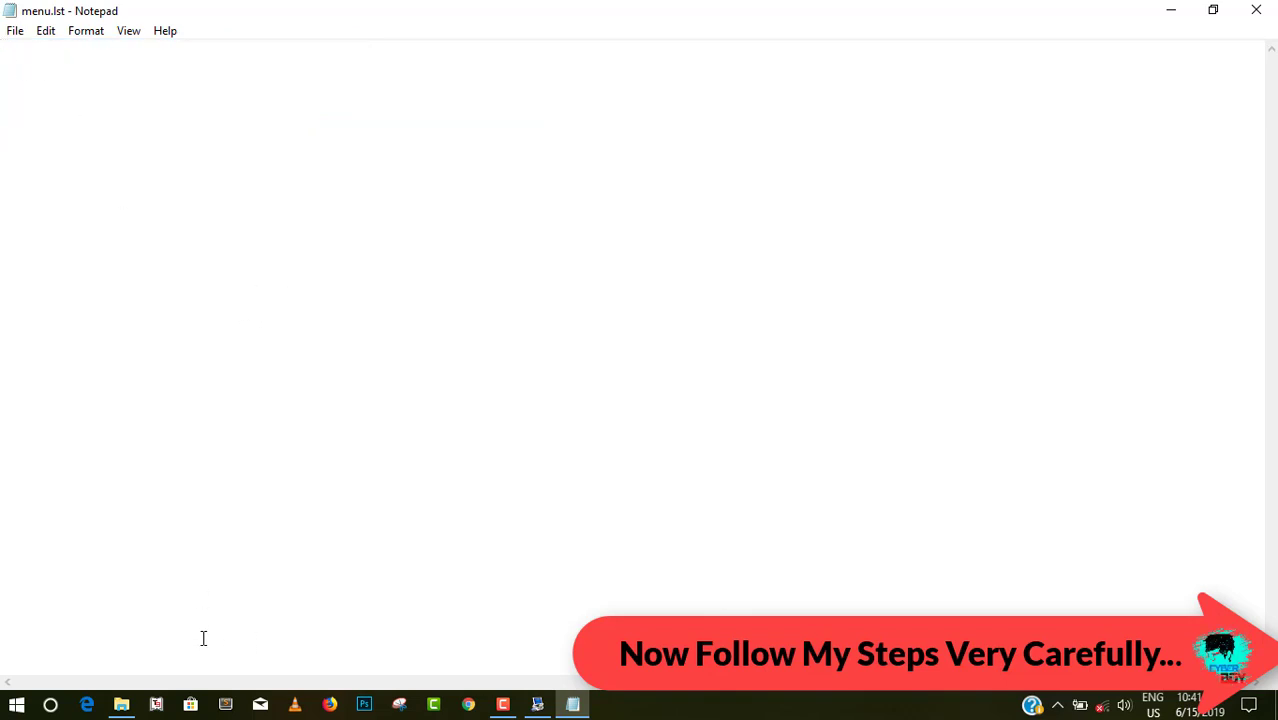
Copy the boot code from "default 0" through "boot" in MUlty boot.txt in the ### folder, and minimize the file
{"action": "left_click", "coordinate": [121, 704]}
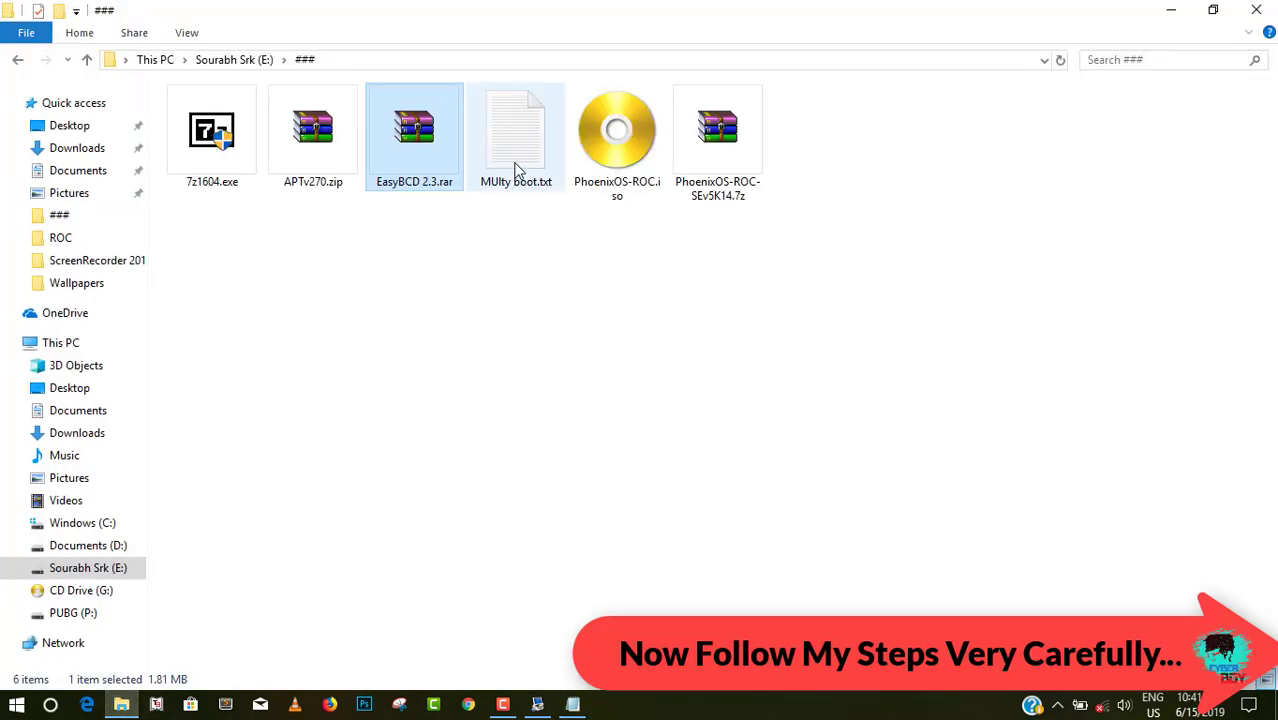
{"action": "left_click", "coordinate": [516, 170]}
{"action": "left_click_drag", "start_coordinate": [507, 311], "coordinate": [507, 167]}
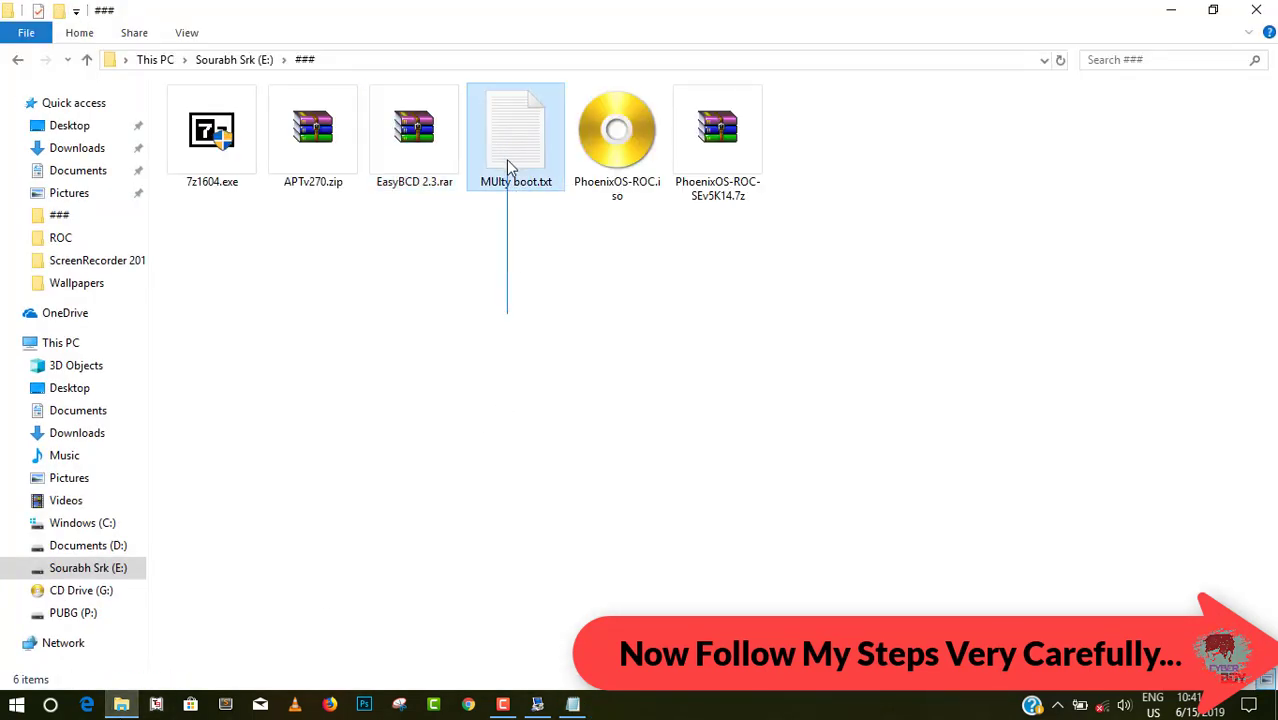
{"action": "double_click", "coordinate": [510, 165]}
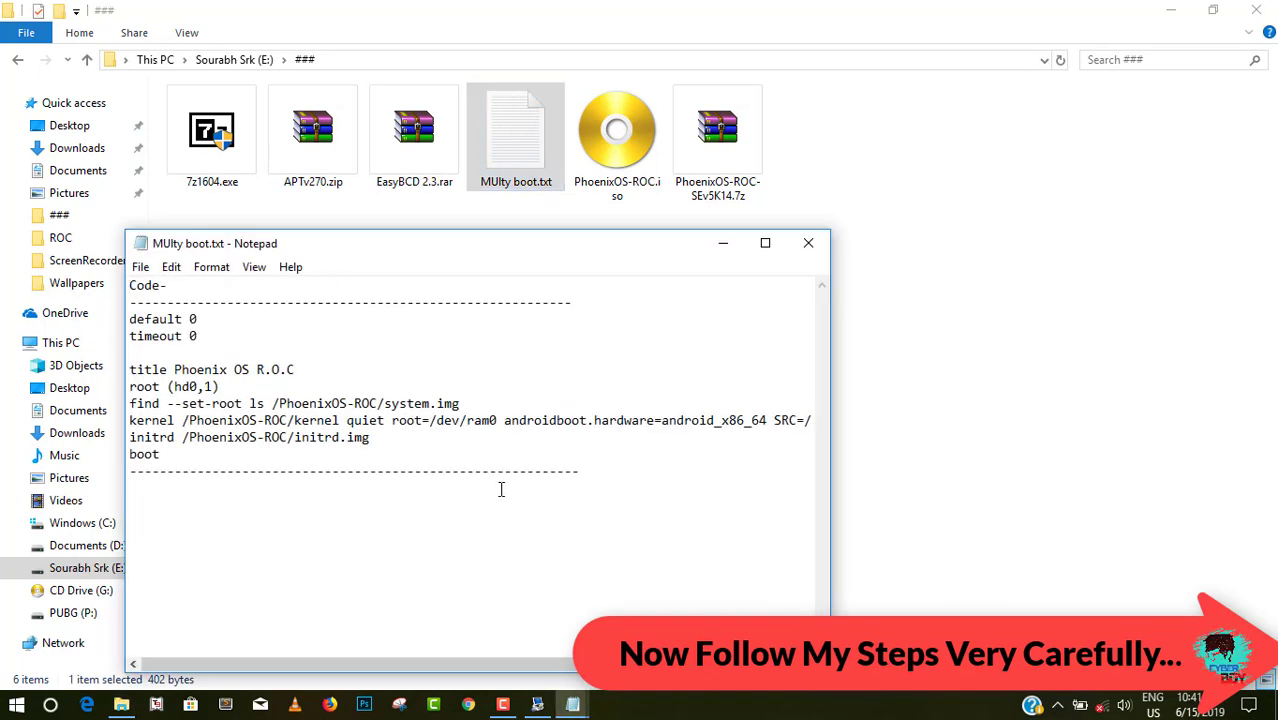
{"action": "left_click_drag", "start_coordinate": [160, 455], "coordinate": [129, 319]}
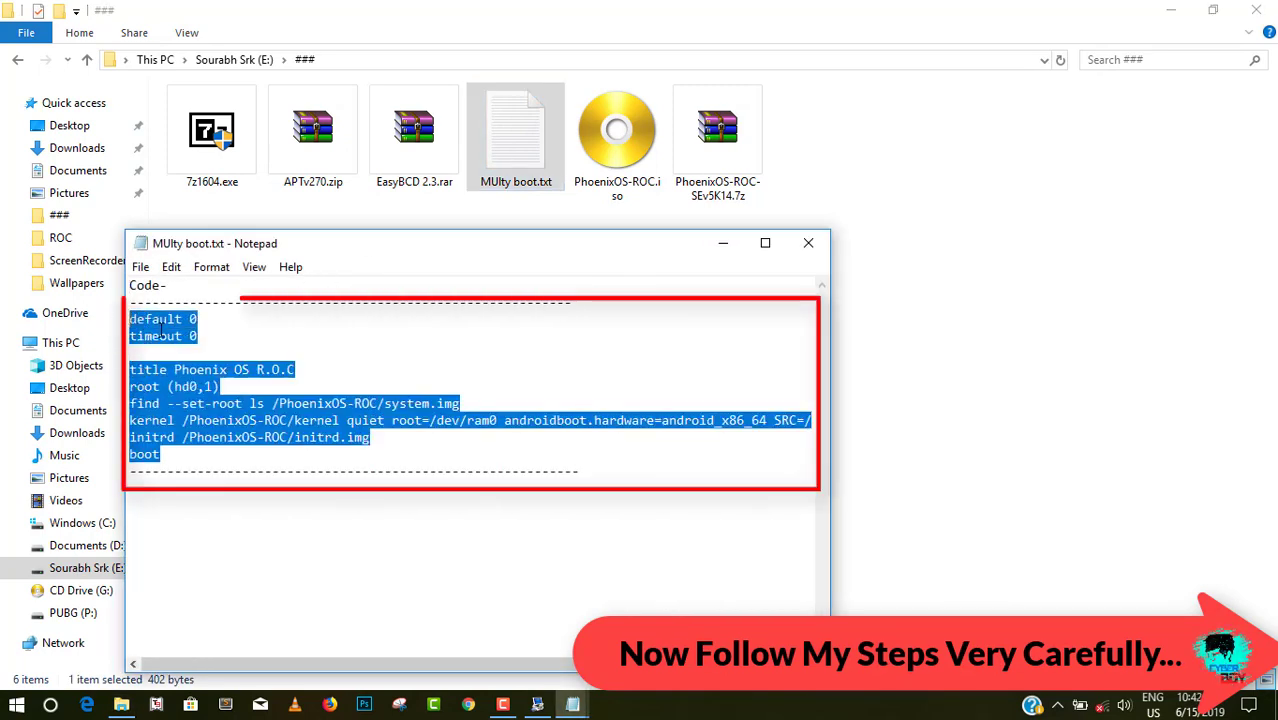
{"action": "right_click", "coordinate": [161, 333]}
{"action": "left_click", "coordinate": [200, 390]}
{"action": "right_click", "coordinate": [171, 338]}
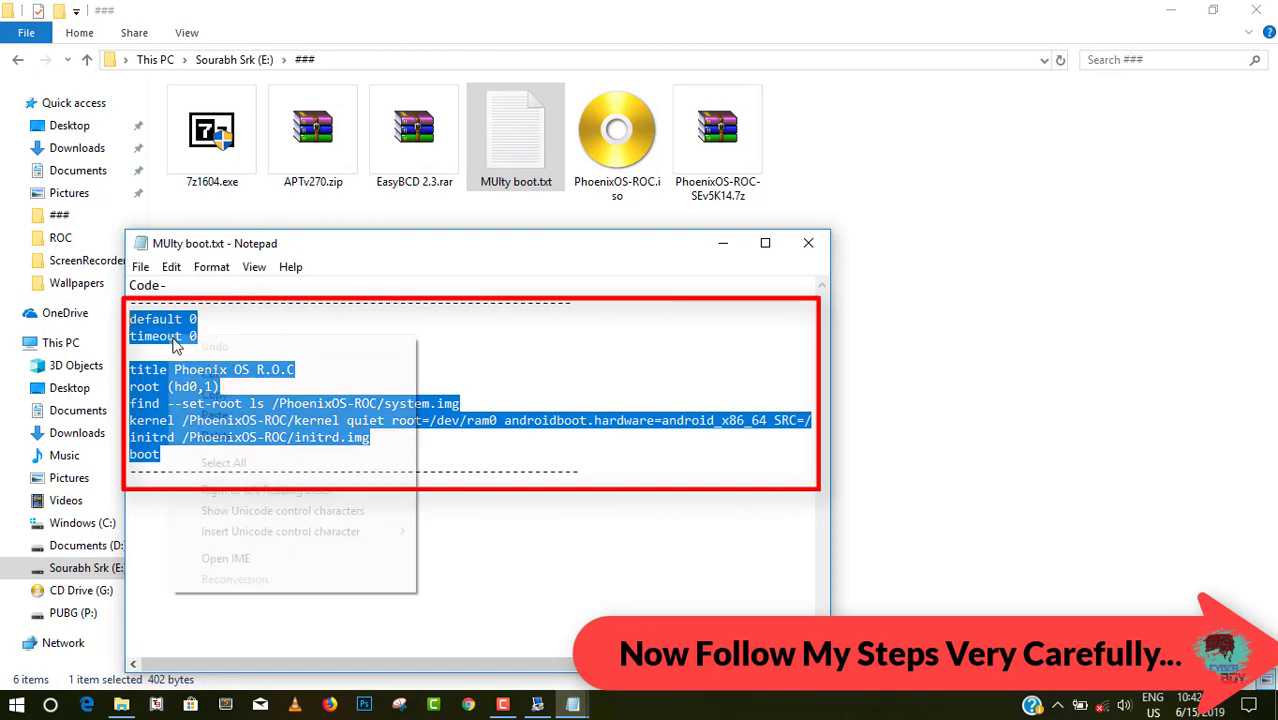
{"action": "key", "text": "Escape"}
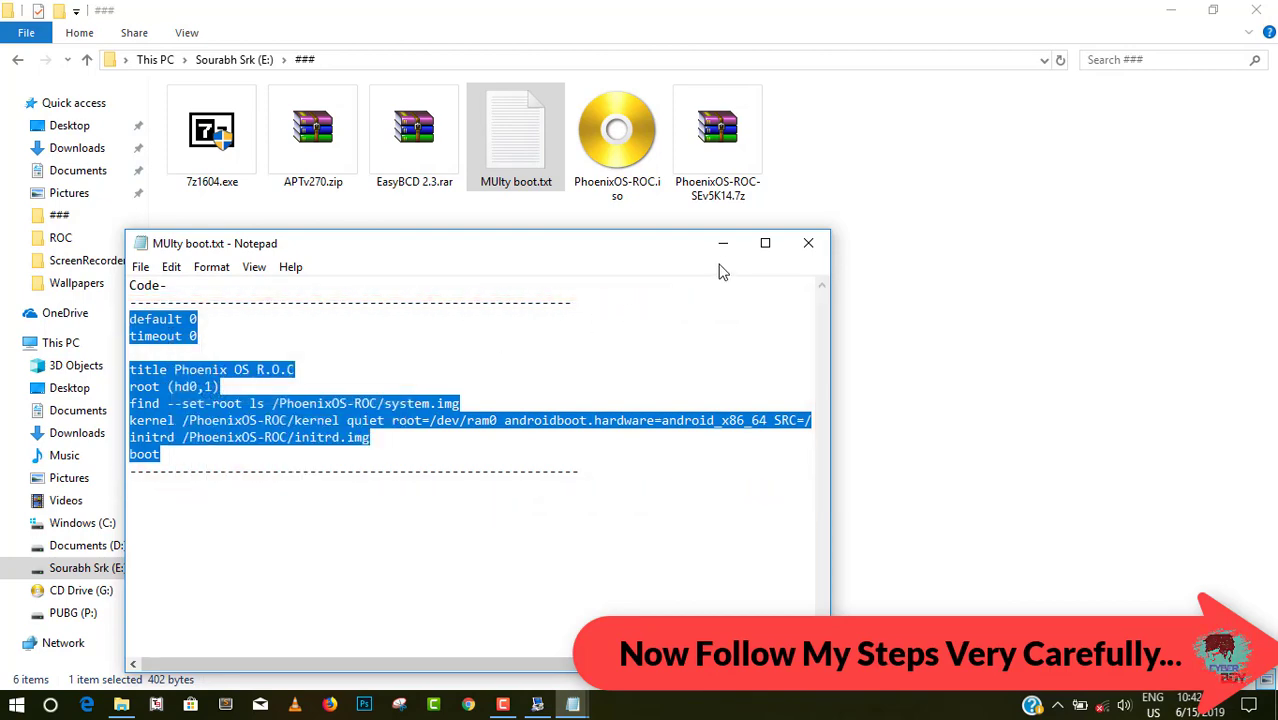
{"action": "left_click", "coordinate": [724, 244]}
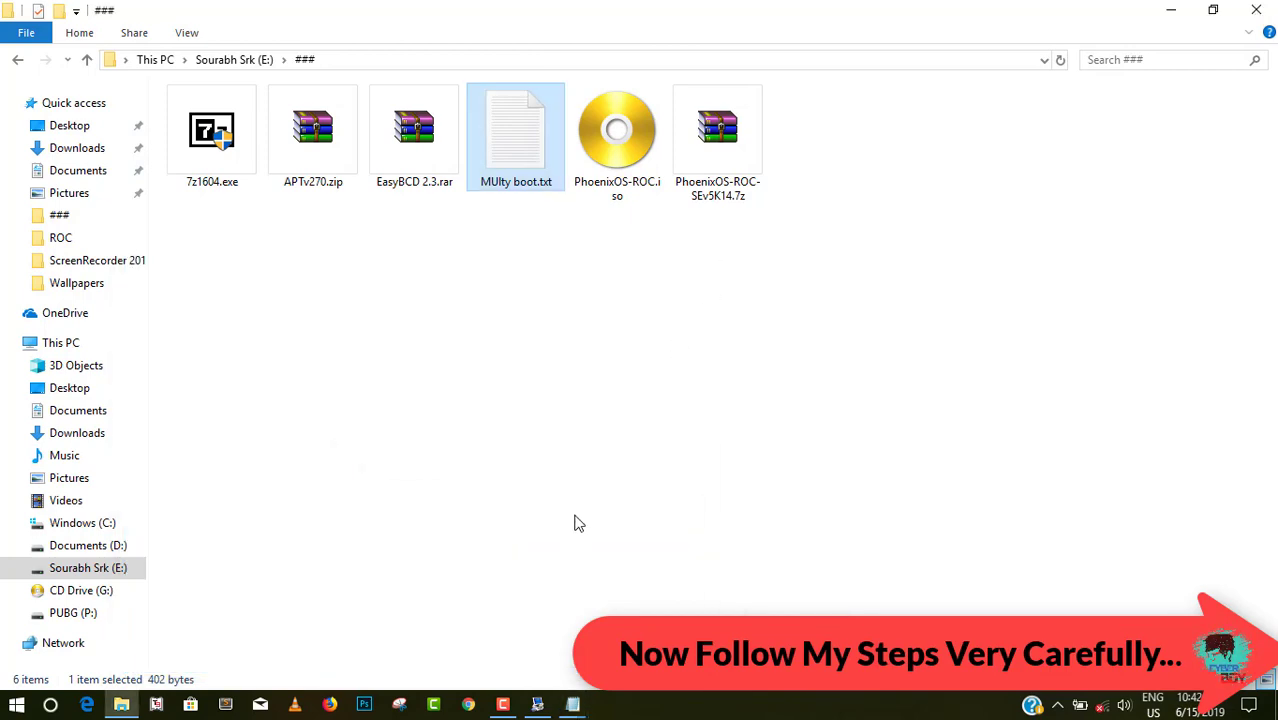
Return to EasyBCD, reopen the NeoGrub configuration file menu.lst, and replace all its default comment text with the copied boot code
{"action": "left_click", "coordinate": [537, 706]}
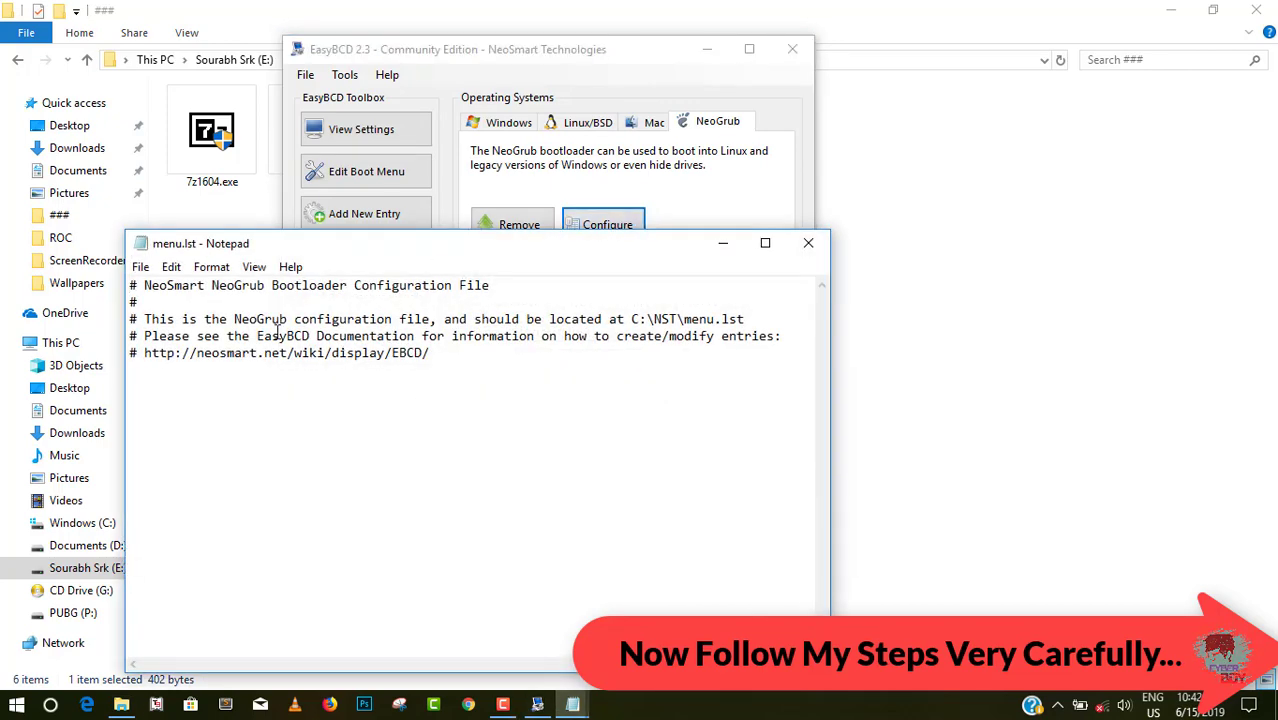
{"action": "left_click_drag", "start_coordinate": [483, 372], "coordinate": [125, 287]}
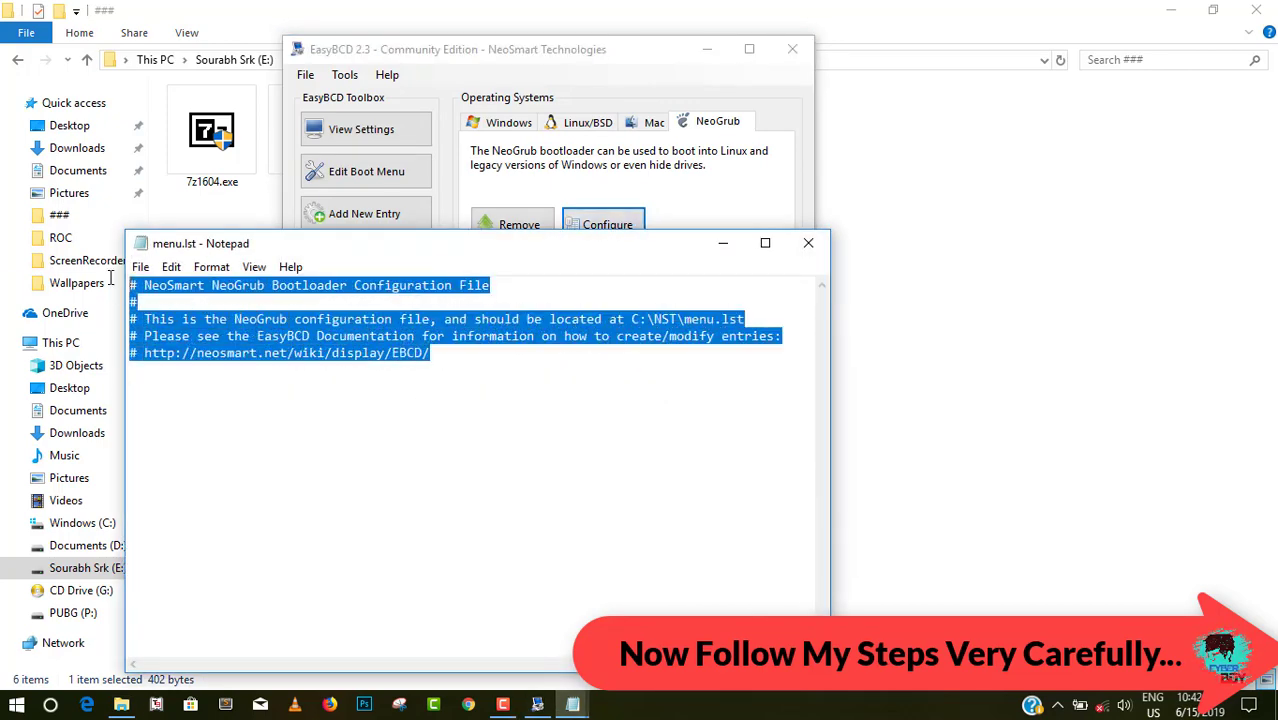
{"action": "right_click", "coordinate": [321, 347]}
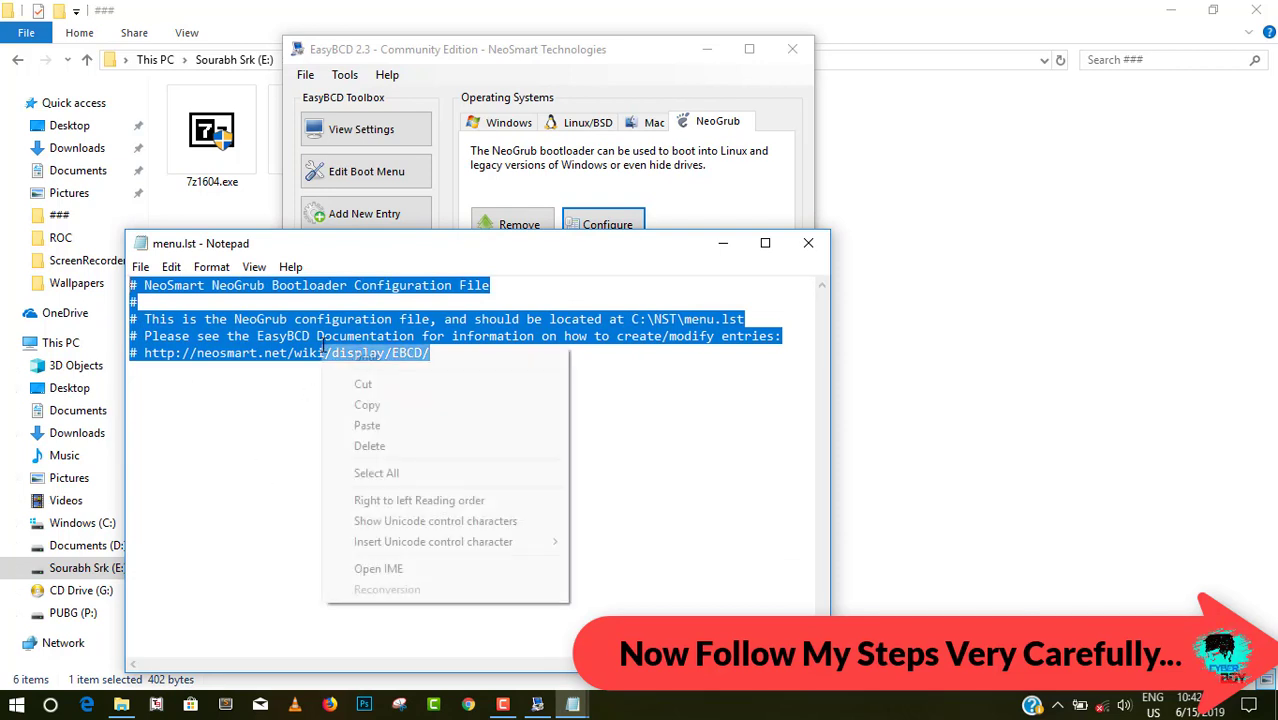
{"action": "left_click", "coordinate": [367, 426]}
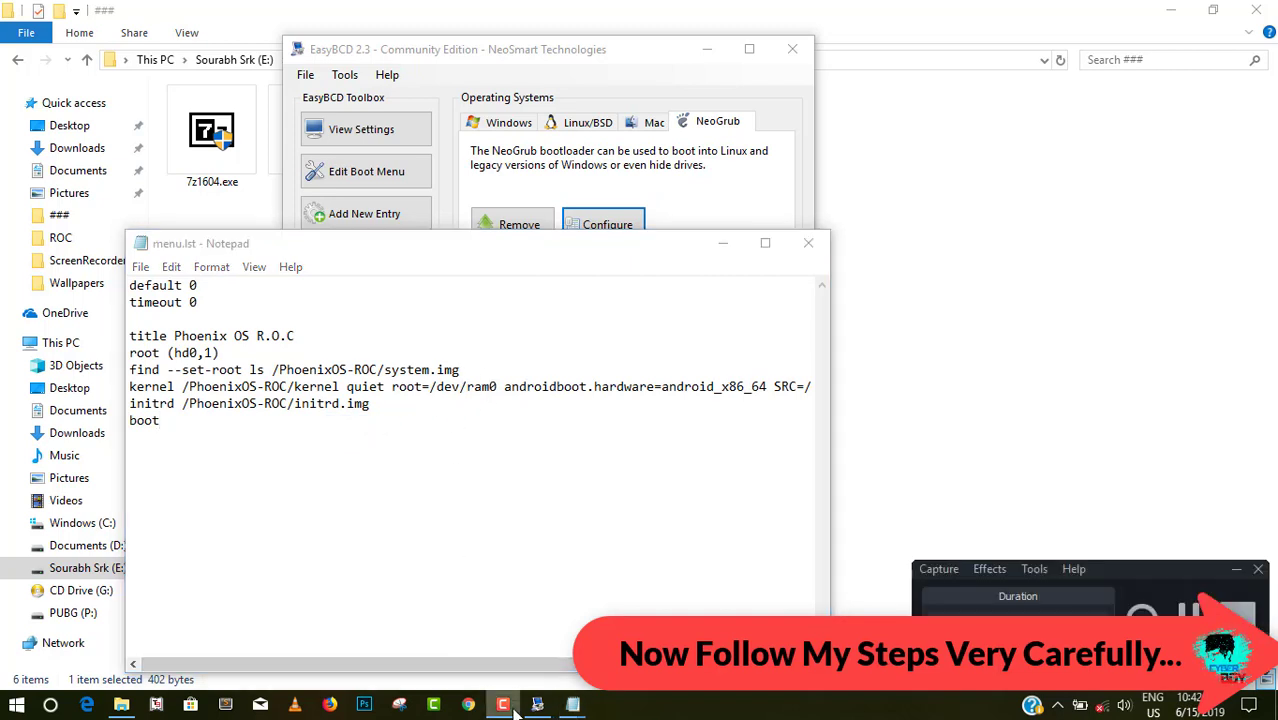
{"action": "left_click_drag", "start_coordinate": [265, 460], "coordinate": [122, 255]}
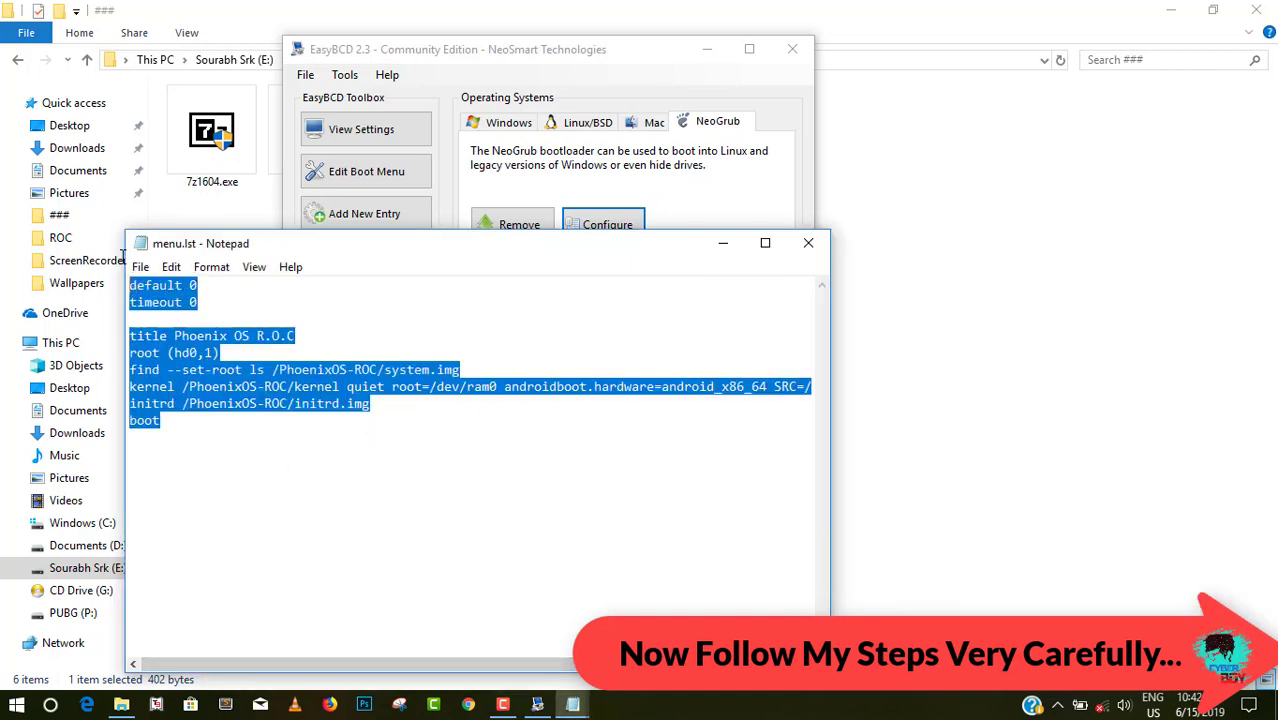
{"action": "left_click", "coordinate": [369, 440]}
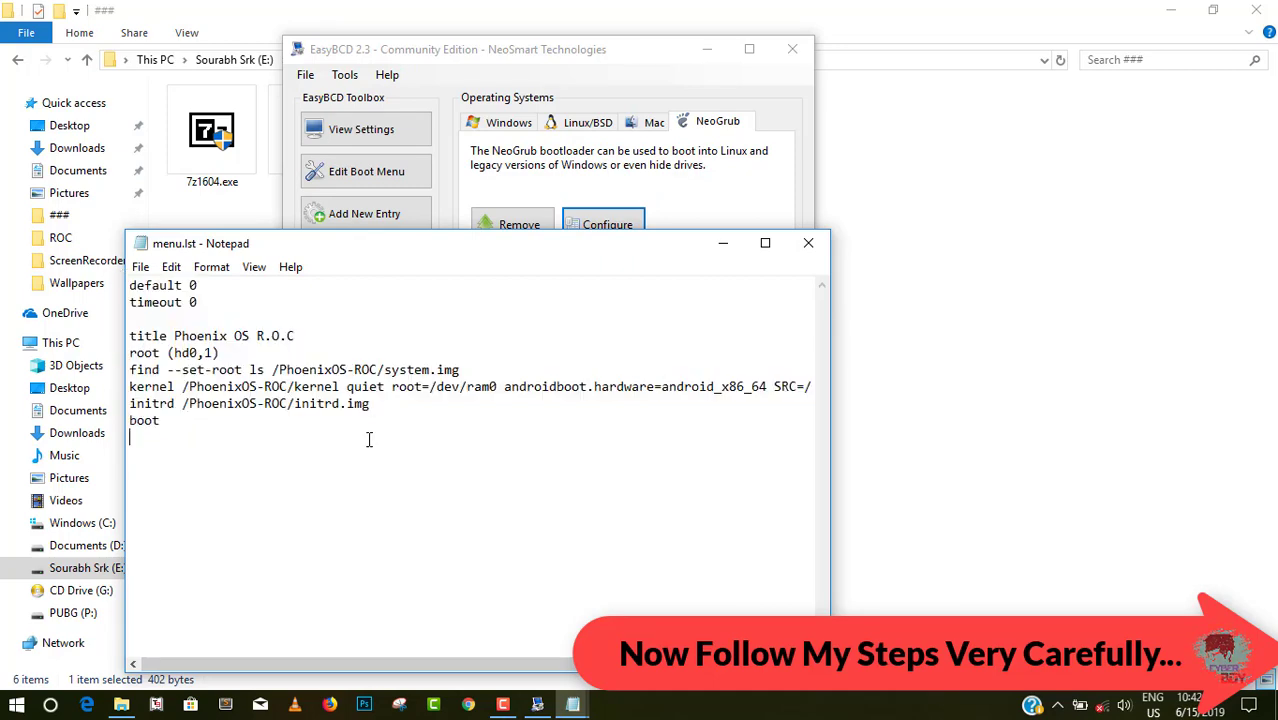
Copy the name of the PhoenixOS-ROC folder on the Windows (C:) drive without renaming it
{"action": "left_click_drag", "start_coordinate": [175, 338], "coordinate": [296, 338]}
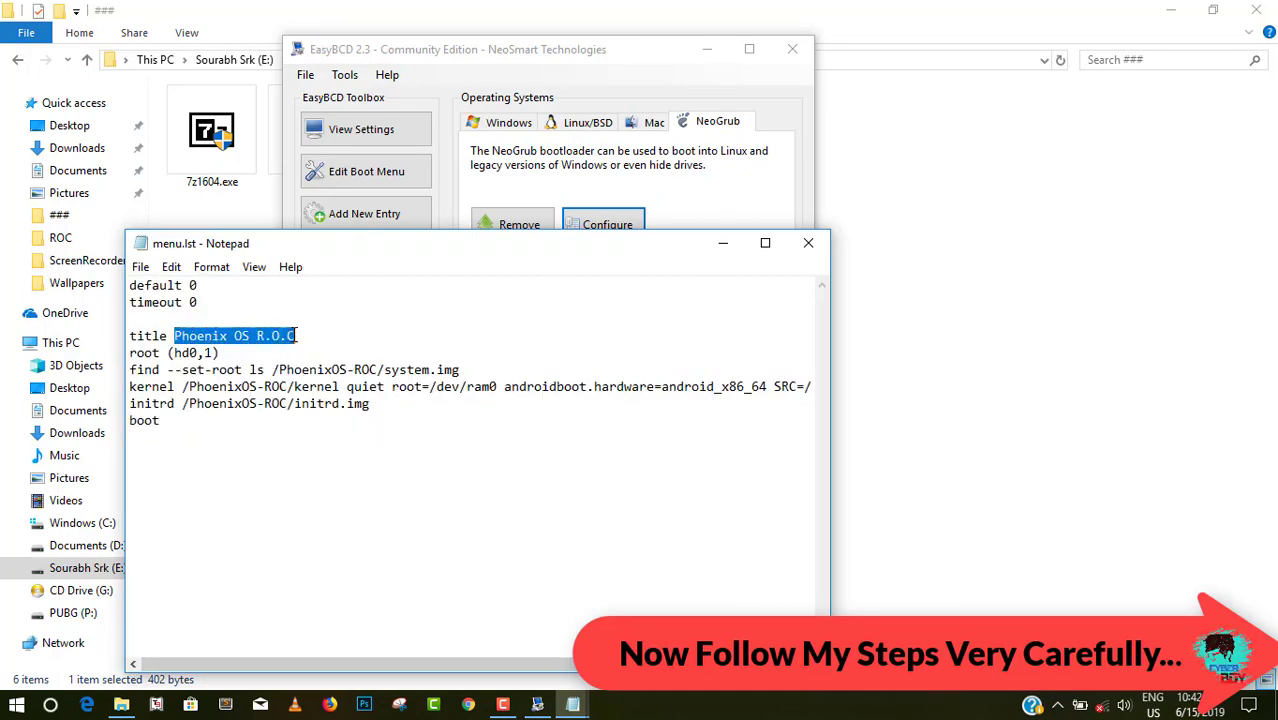
{"action": "left_click_drag", "start_coordinate": [641, 55], "coordinate": [651, 64]}
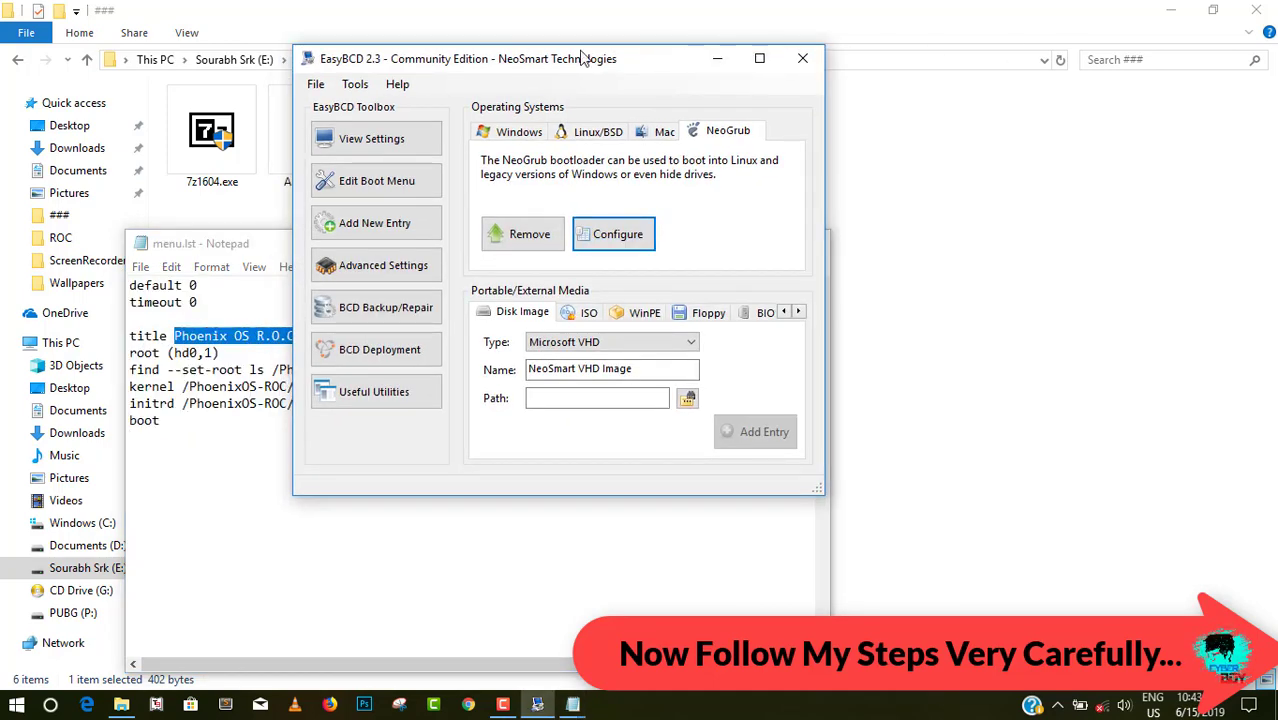
{"action": "left_click", "coordinate": [17, 61]}
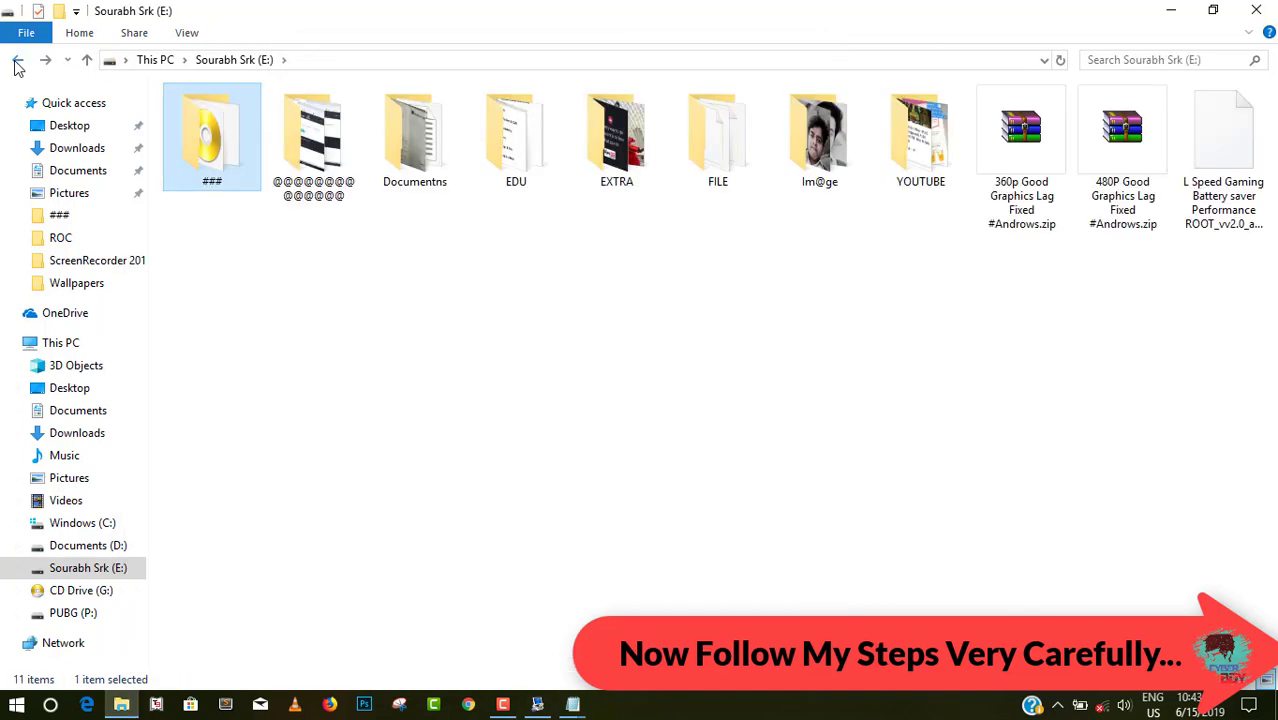
{"action": "left_click", "coordinate": [17, 61]}
{"action": "left_click", "coordinate": [18, 62]}
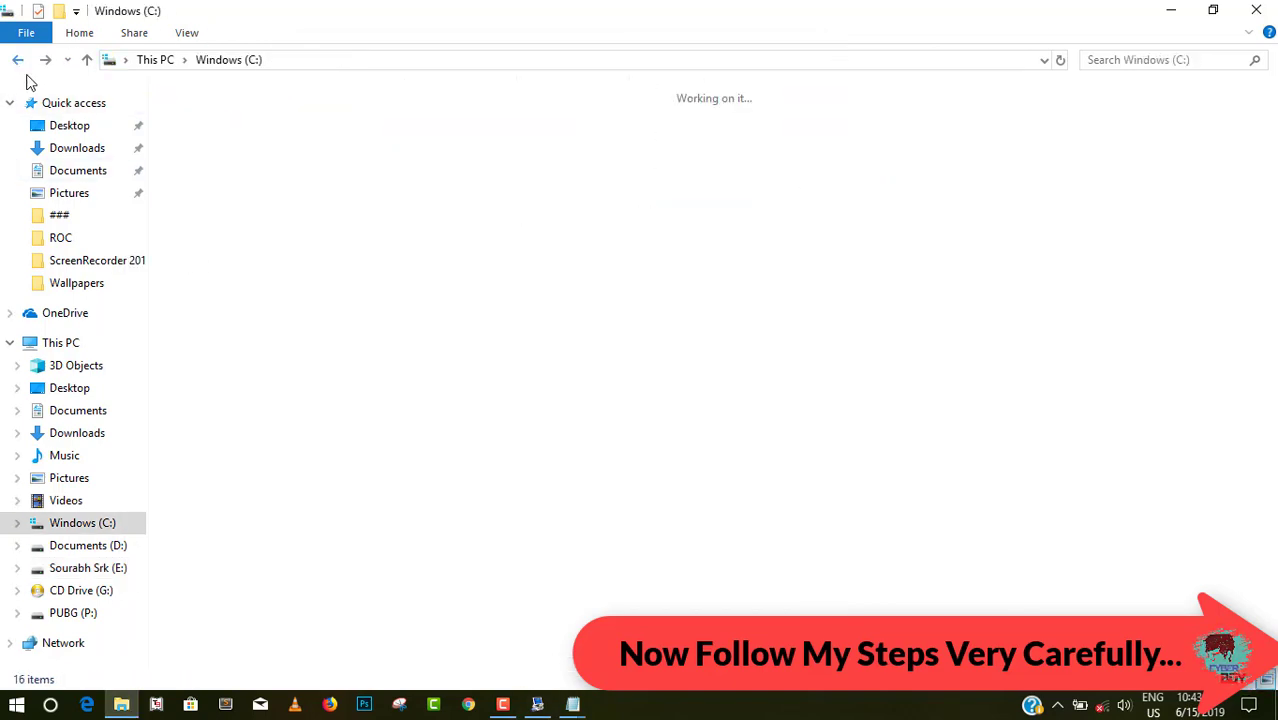
{"action": "left_click", "coordinate": [655, 210]}
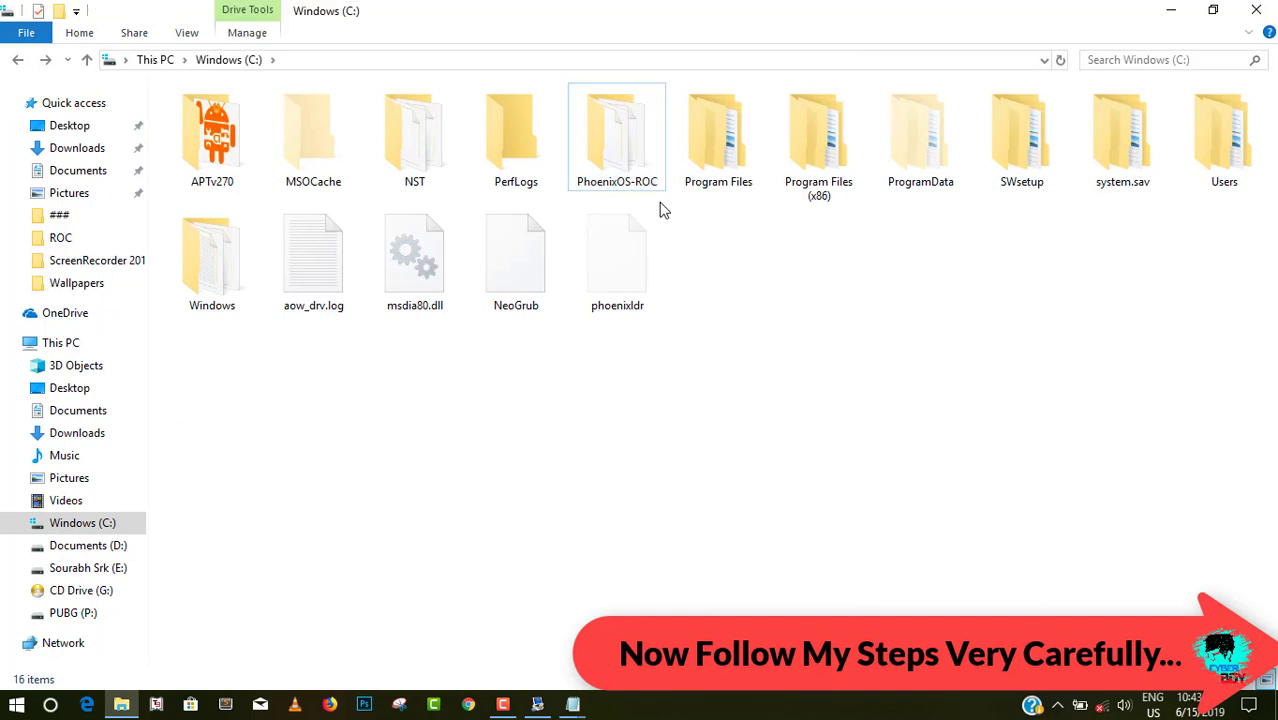
{"action": "left_click", "coordinate": [600, 170]}
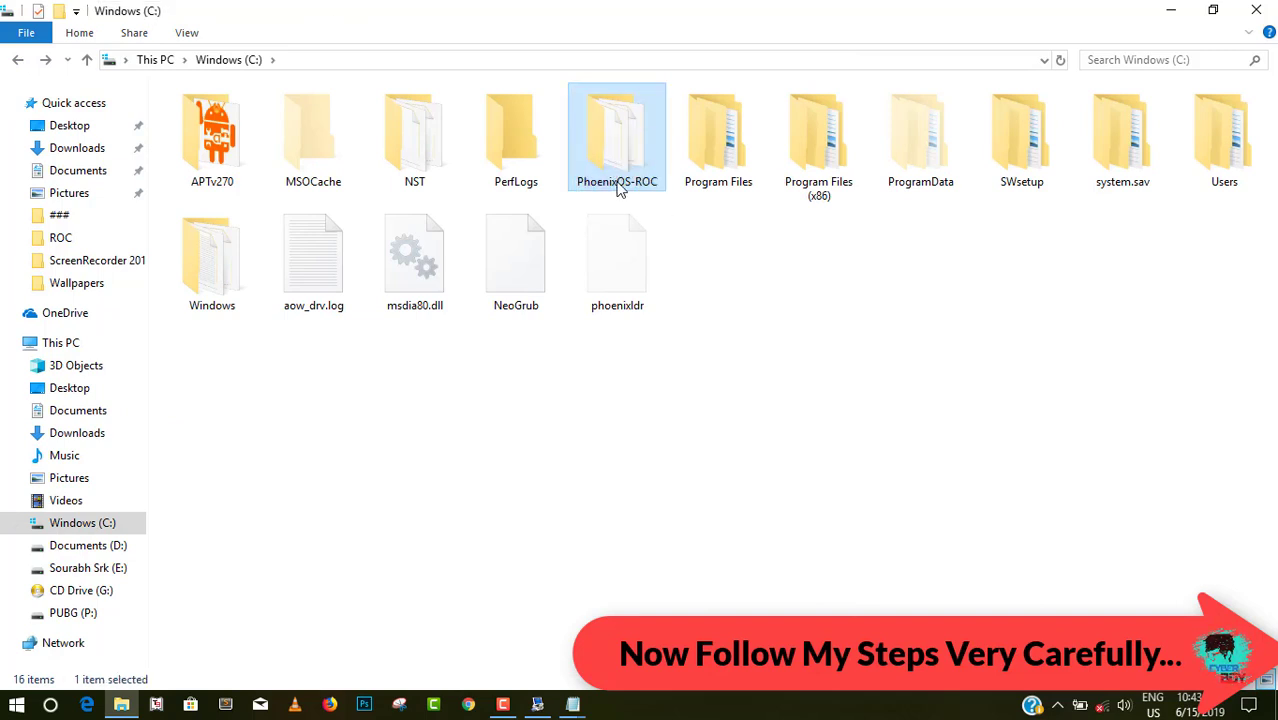
{"action": "left_click", "coordinate": [620, 183]}
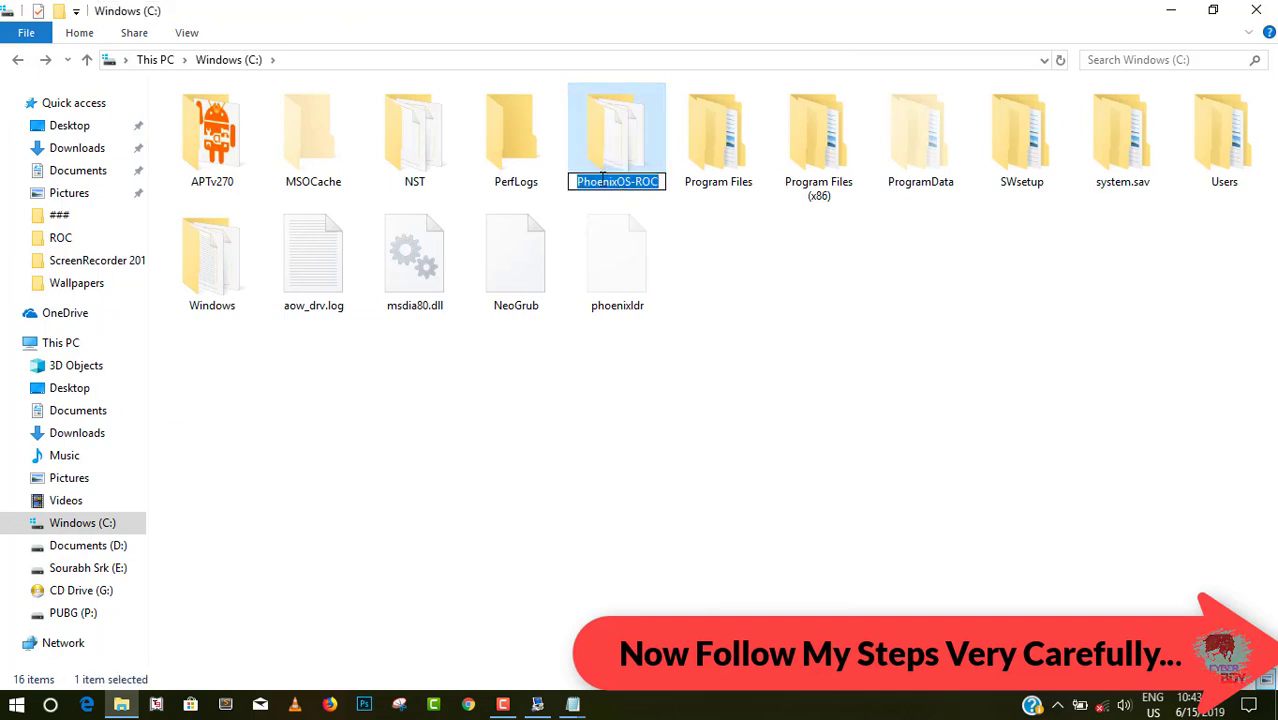
{"action": "right_click", "coordinate": [610, 178]}
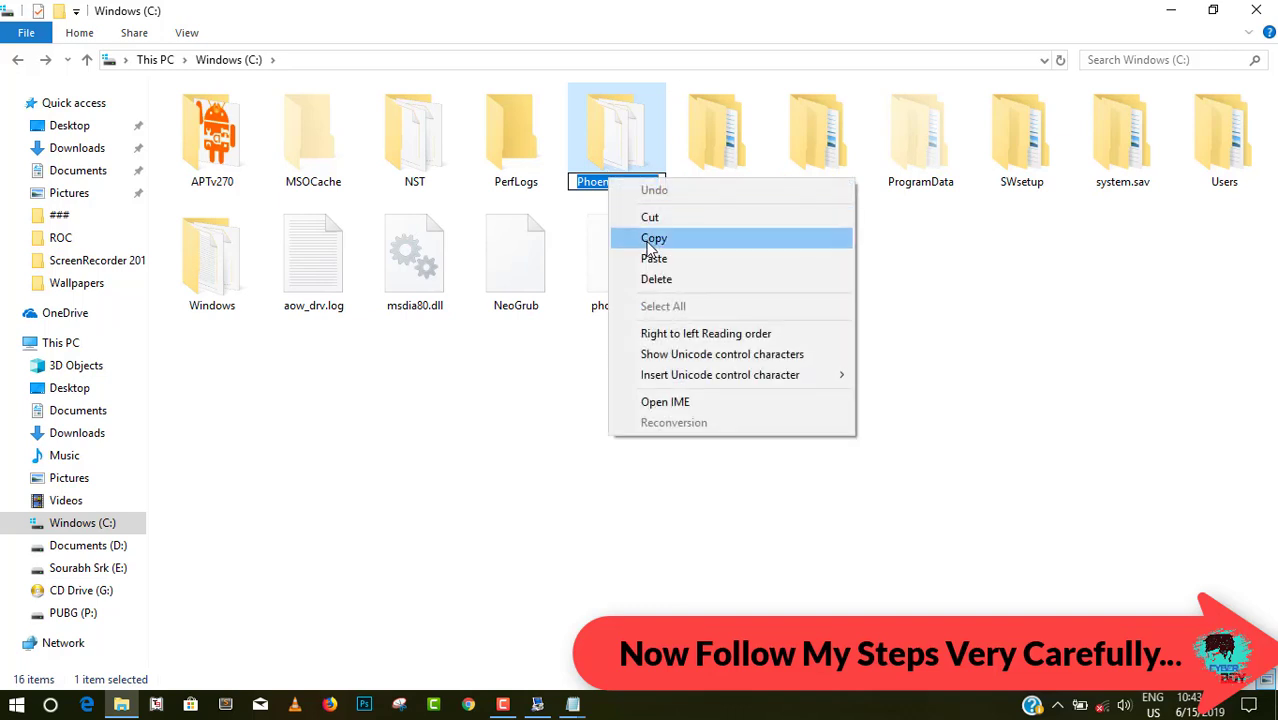
{"action": "left_click", "coordinate": [645, 240]}
{"action": "right_click", "coordinate": [630, 181]}
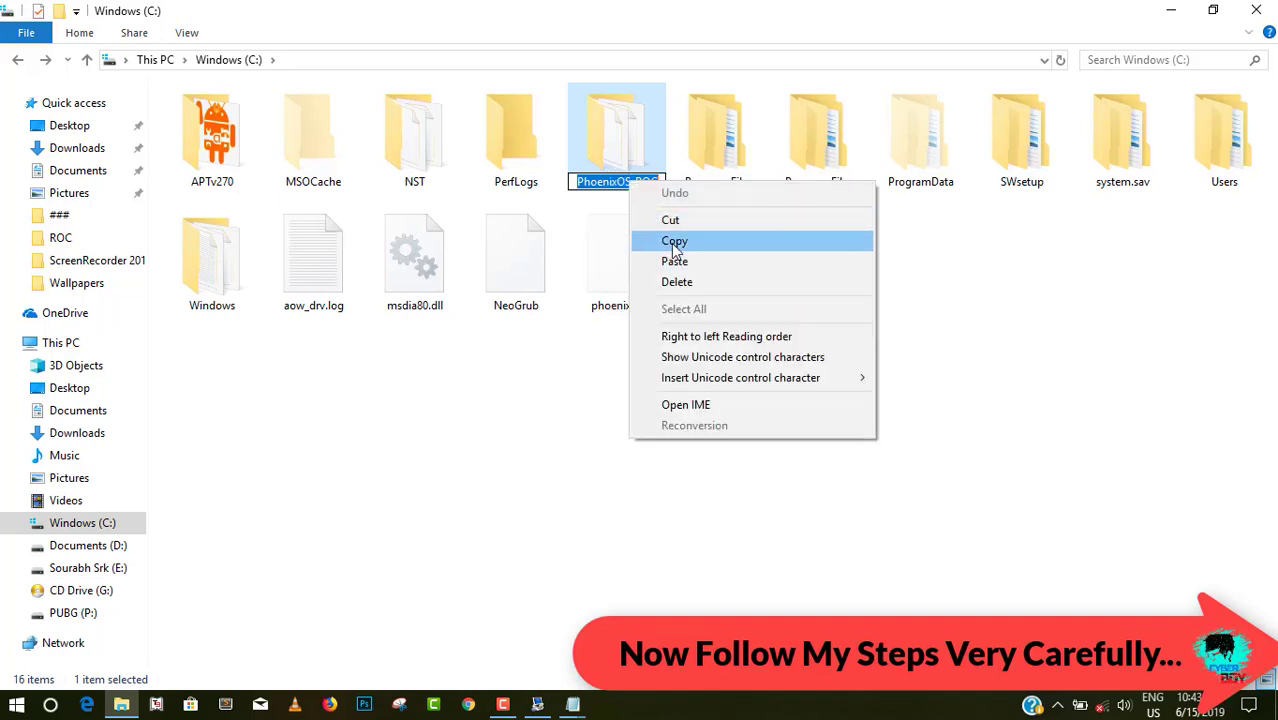
{"action": "left_click", "coordinate": [676, 240]}
Maximize the menu.lst file containing the boot code and replace the title "Phoenix OS R.O.C" with the copied name PhoenixOS-ROC
{"action": "left_click", "coordinate": [565, 708]}
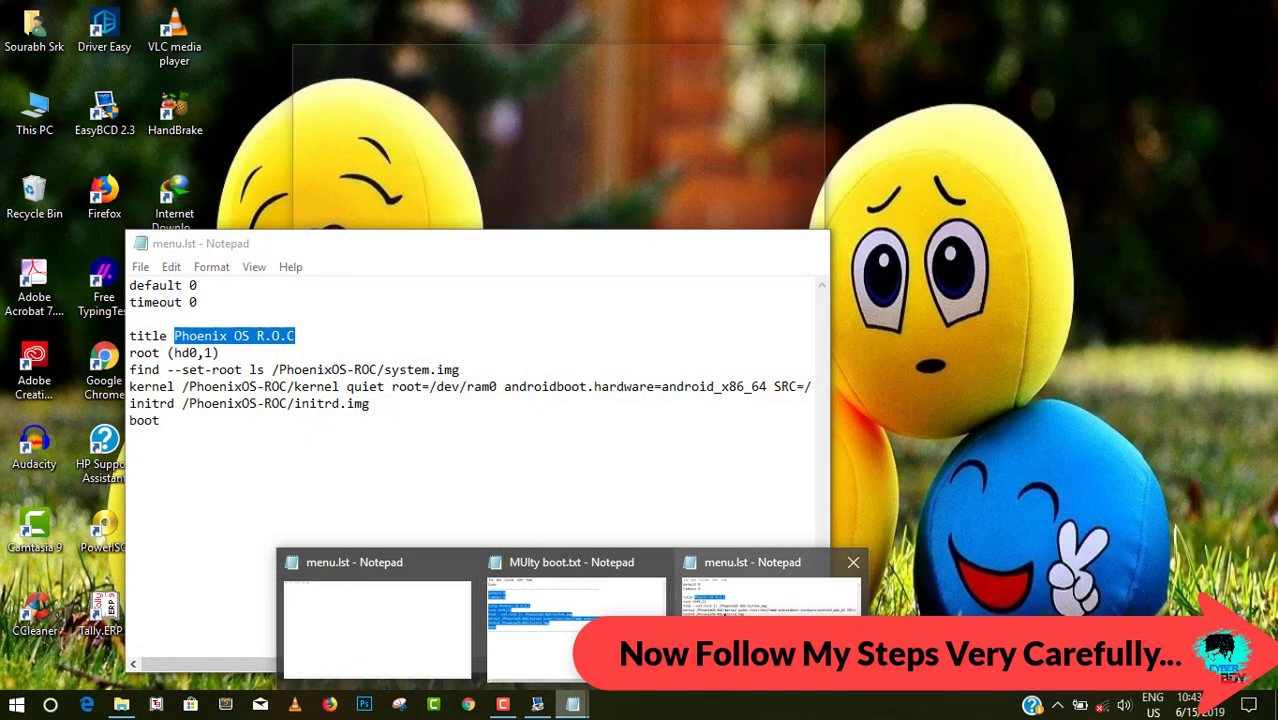
{"action": "left_click", "coordinate": [724, 617]}
{"action": "left_click", "coordinate": [765, 243]}
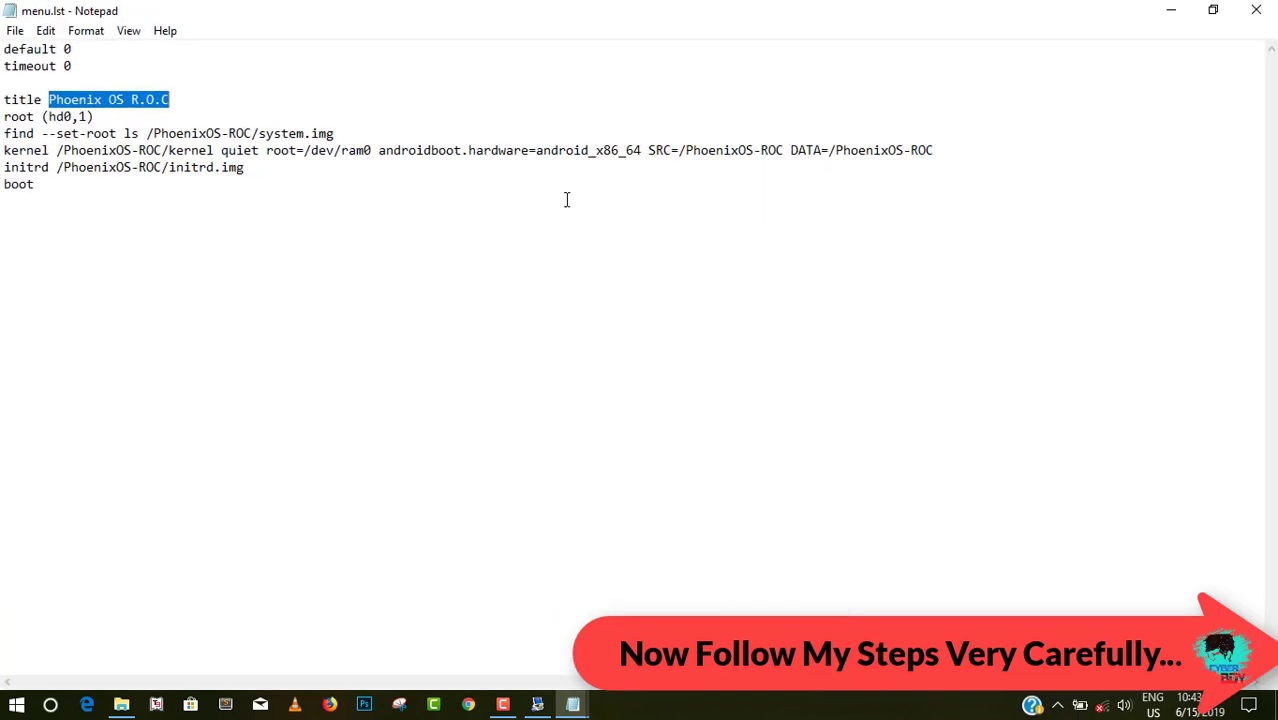
{"action": "right_click", "coordinate": [104, 96]}
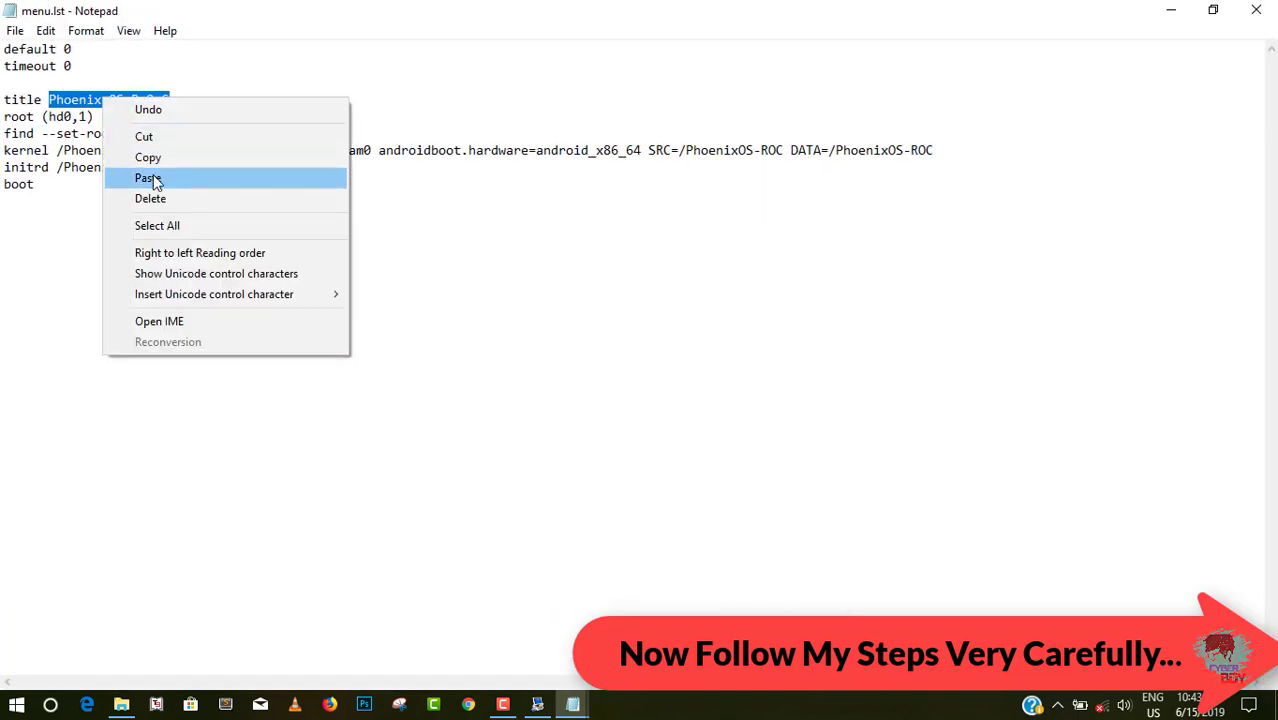
{"action": "left_click", "coordinate": [47, 198]}
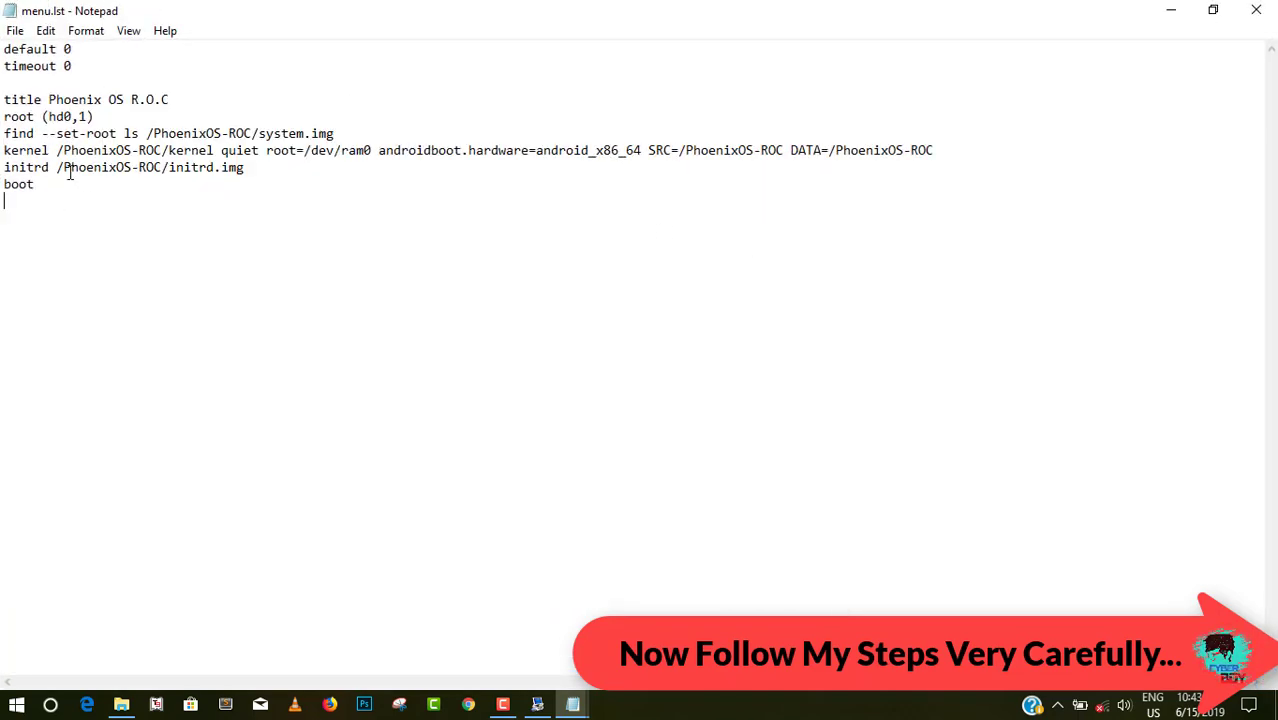
{"action": "left_click_drag", "start_coordinate": [49, 99], "coordinate": [178, 113]}
{"action": "left_click", "coordinate": [159, 201]}
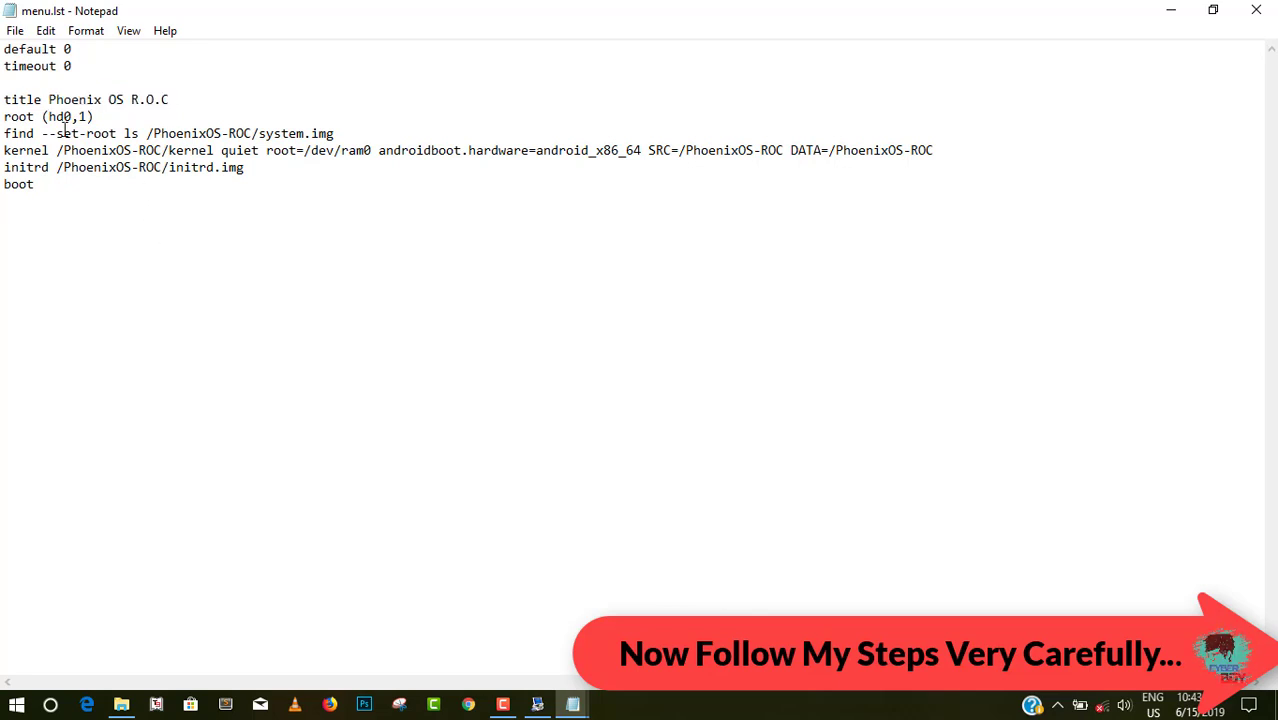
{"action": "left_click_drag", "start_coordinate": [64, 97], "coordinate": [169, 101]}
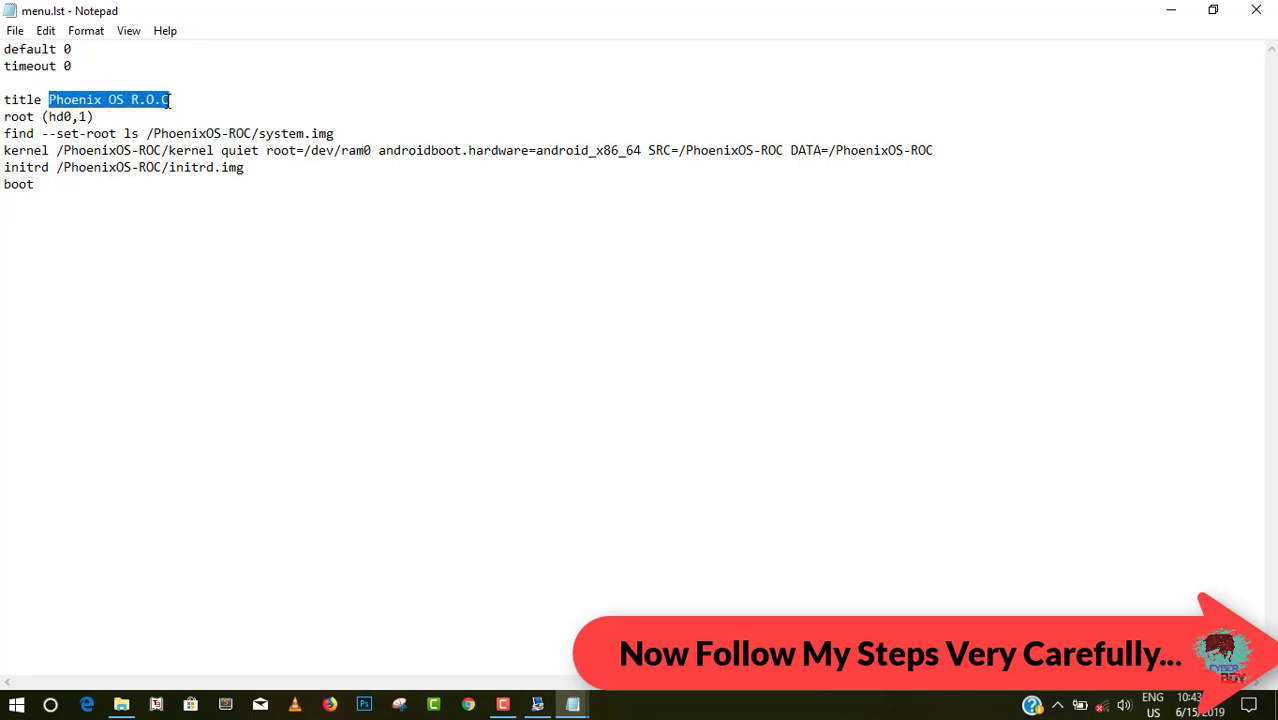
{"action": "right_click", "coordinate": [163, 102]}
{"action": "left_click", "coordinate": [206, 183]}
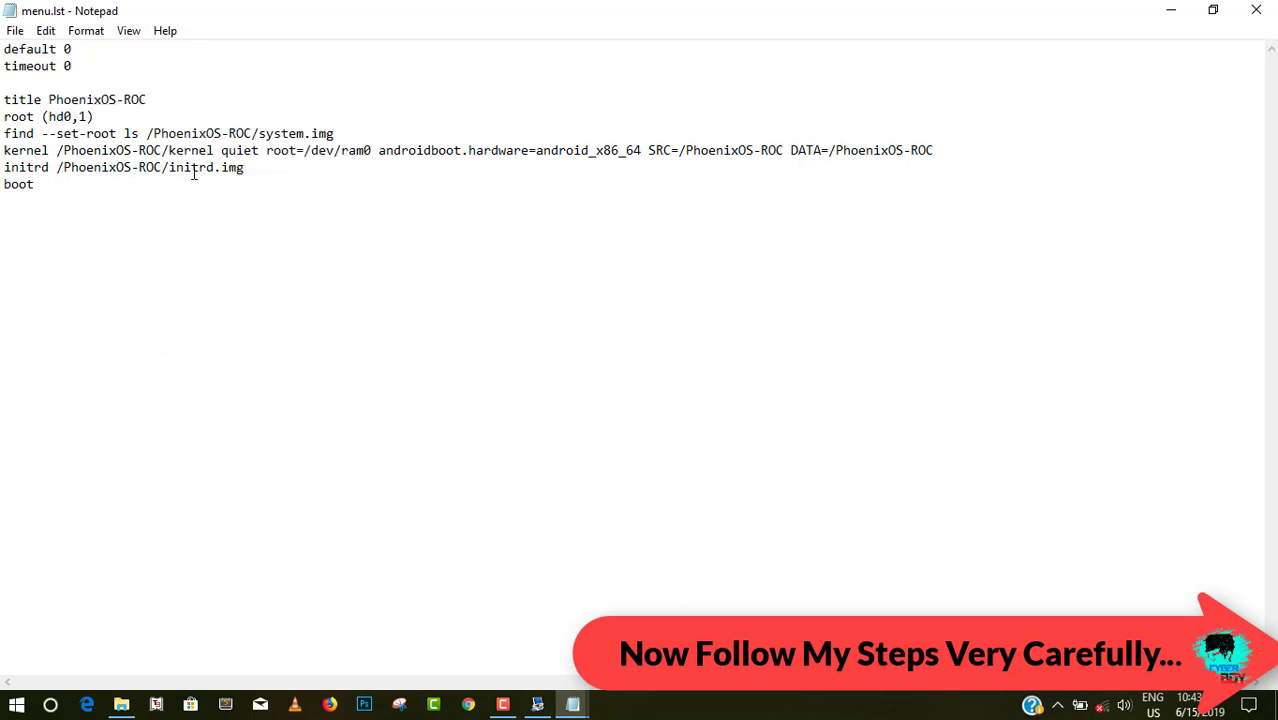